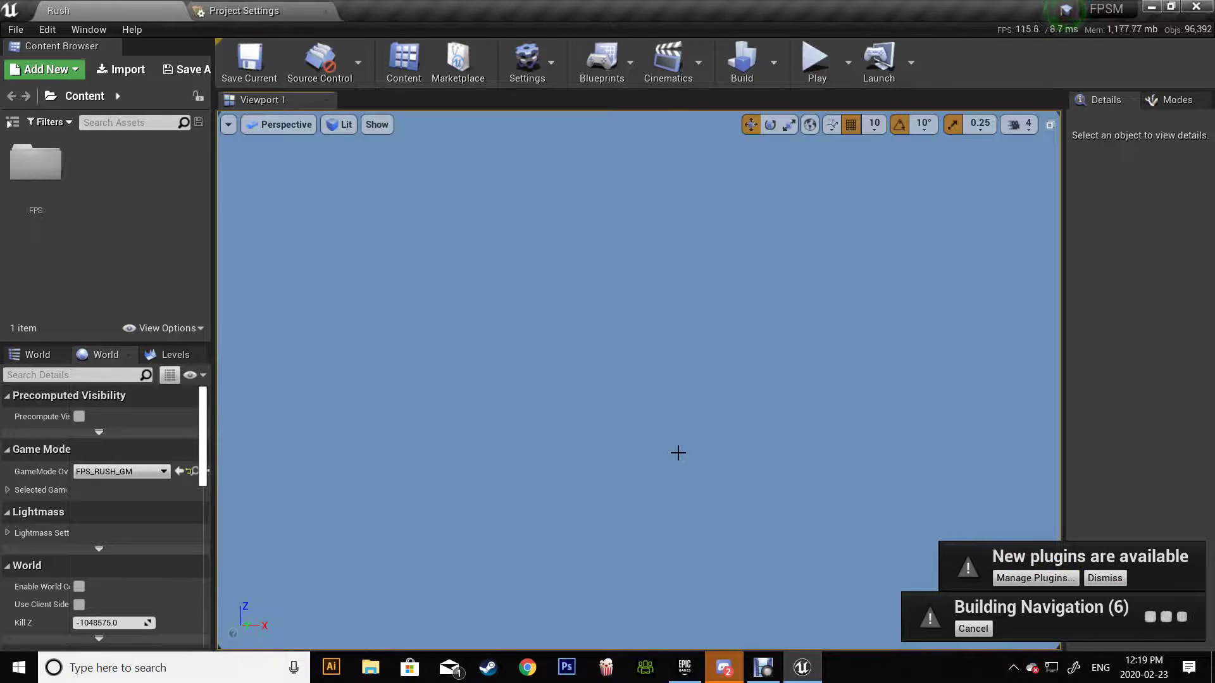
Step: Survey the Rush level from above over the crates and tanks, then bring up Project Settings
right_drag(585, 504, 531, 459)
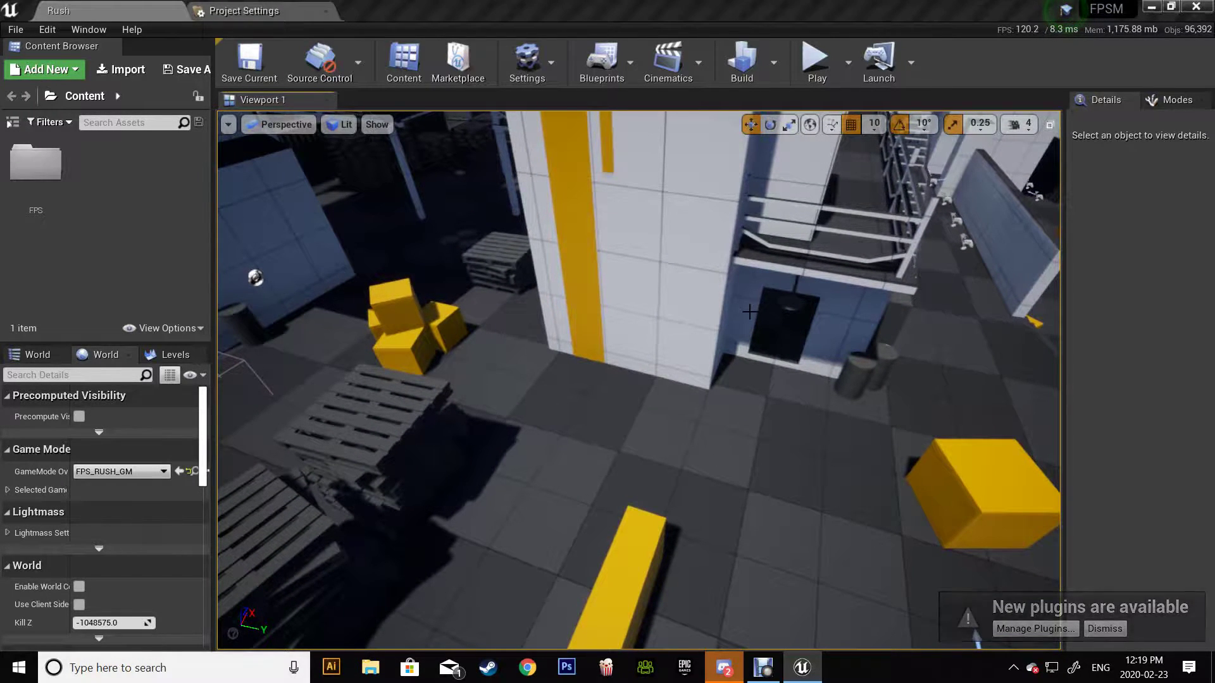
right_drag(718, 310, 1208, 307)
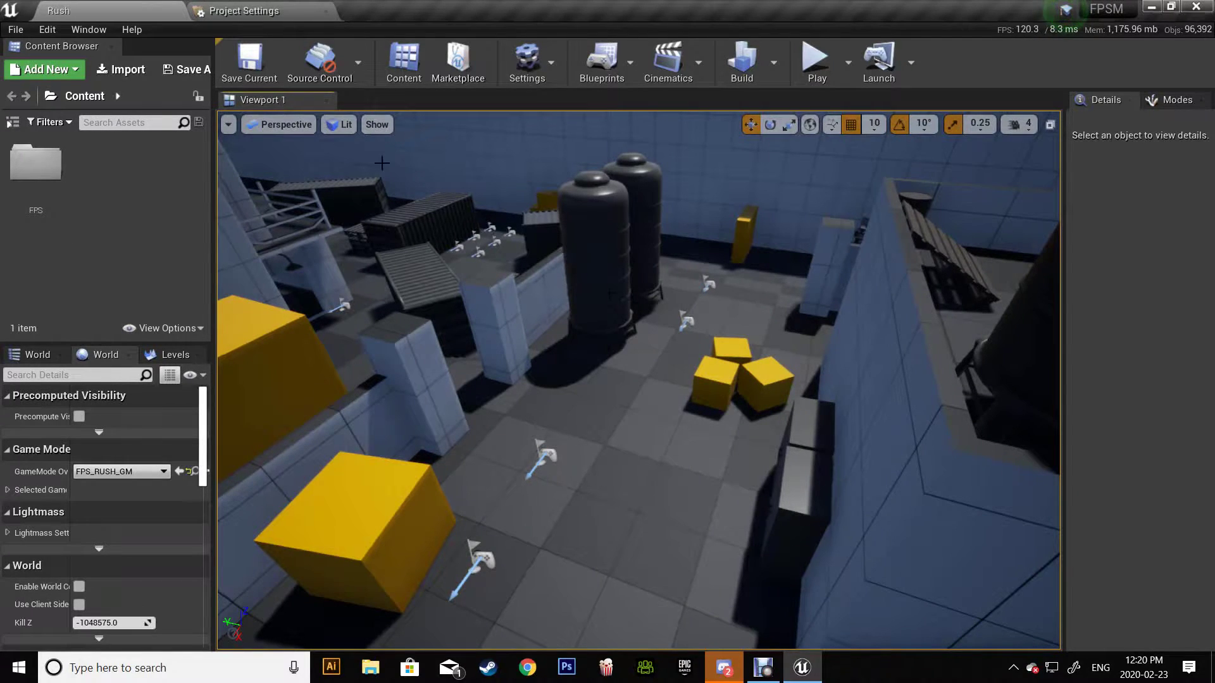
click(236, 11)
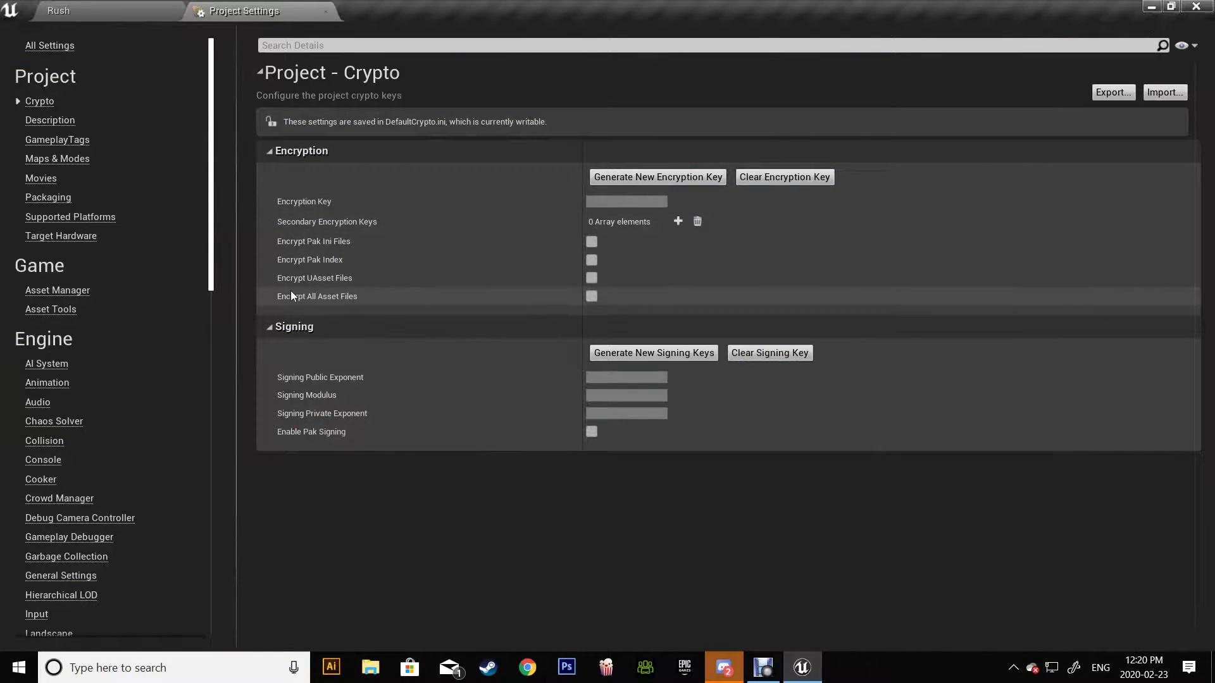
Step: Show the Engine - Input settings page, then bring the Epic Games Launcher forward
scroll(69, 443, down, 3)
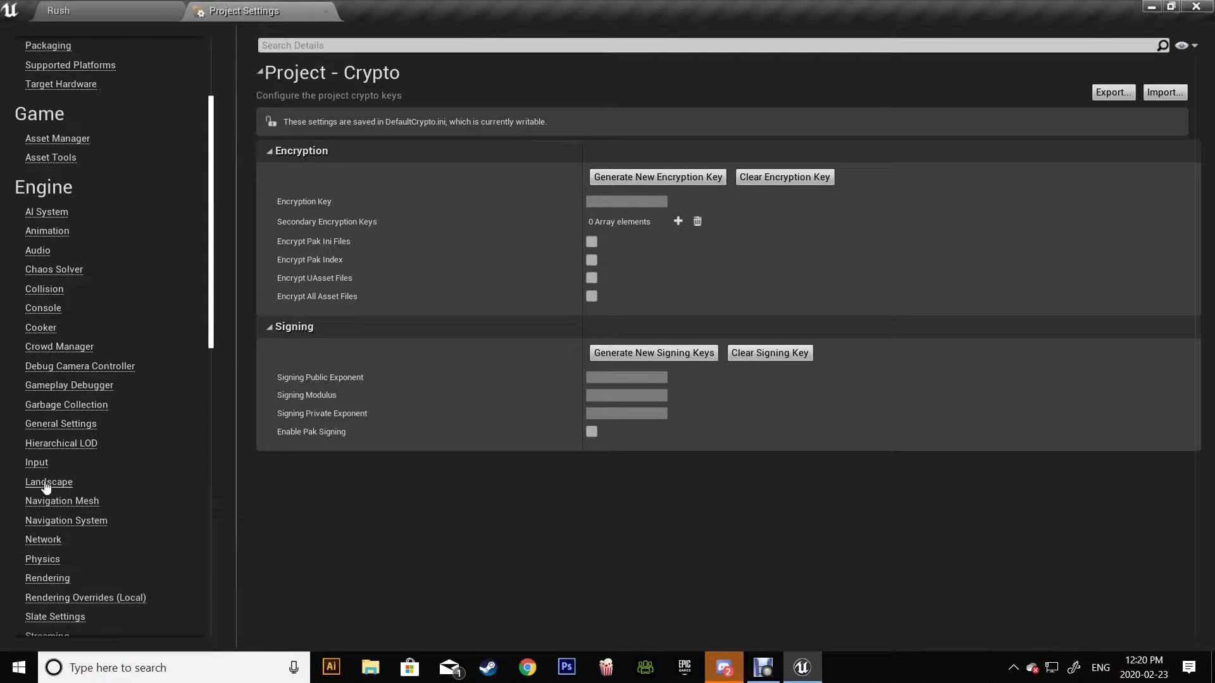
click(33, 464)
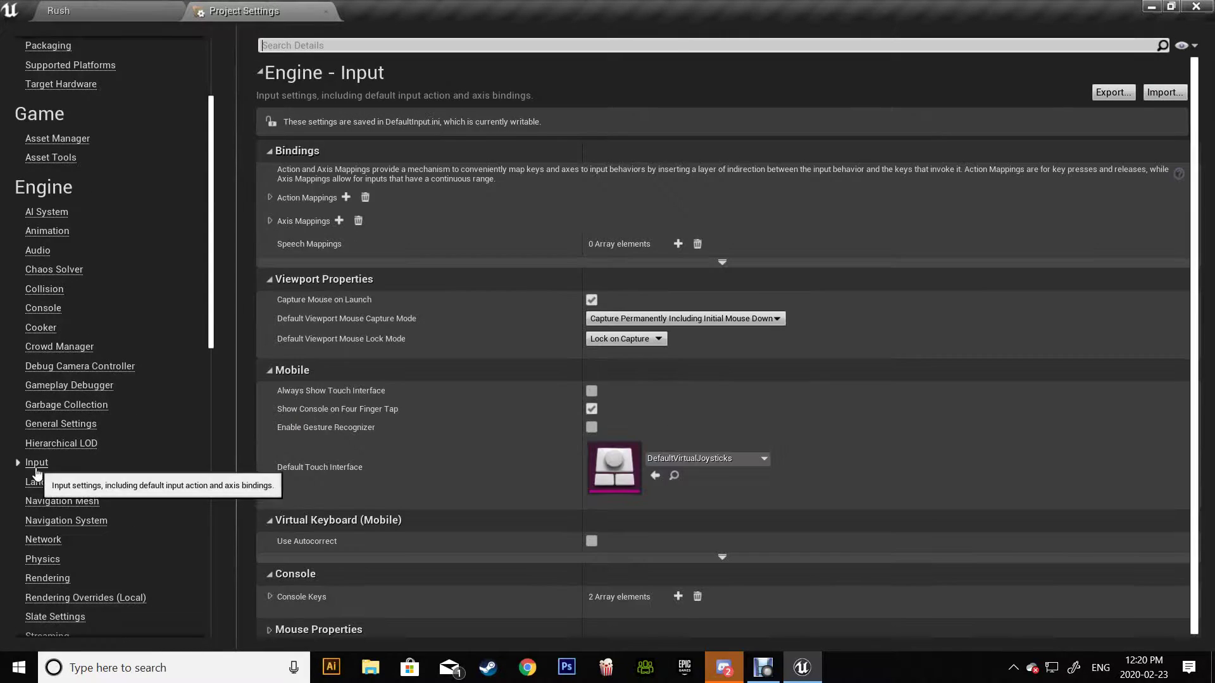
click(685, 668)
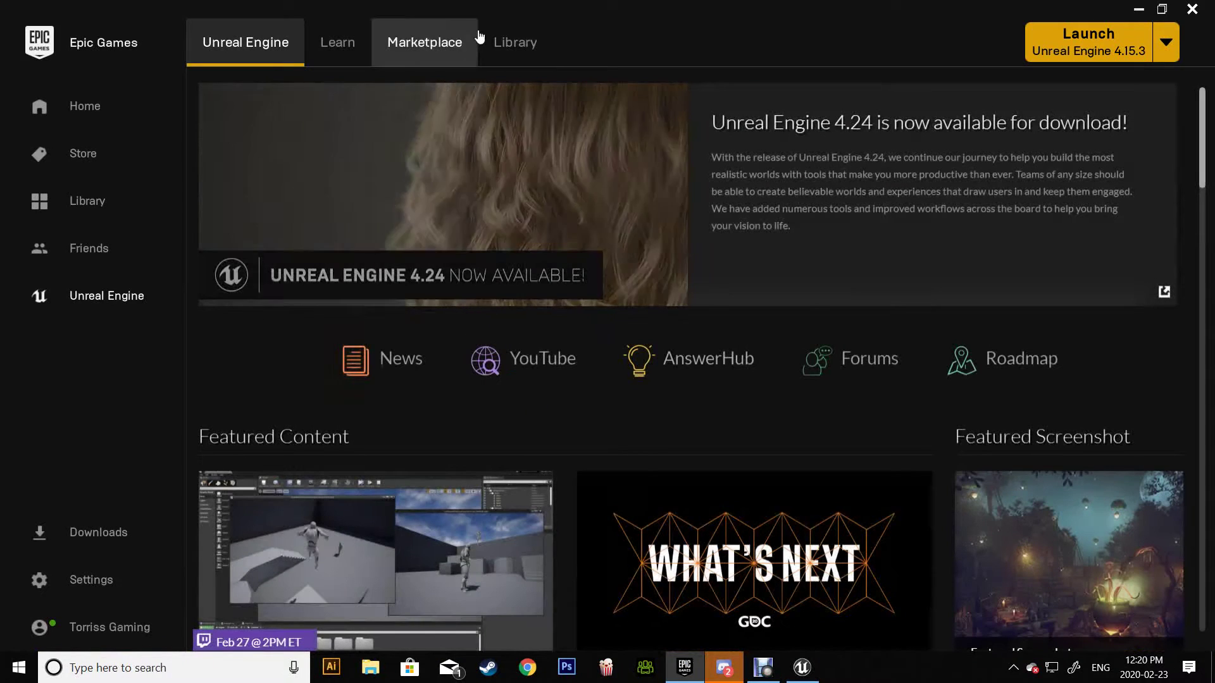
Step: Launch the AdvancedLocomotion project from the Launcher's Library
click(502, 44)
double_click(435, 393)
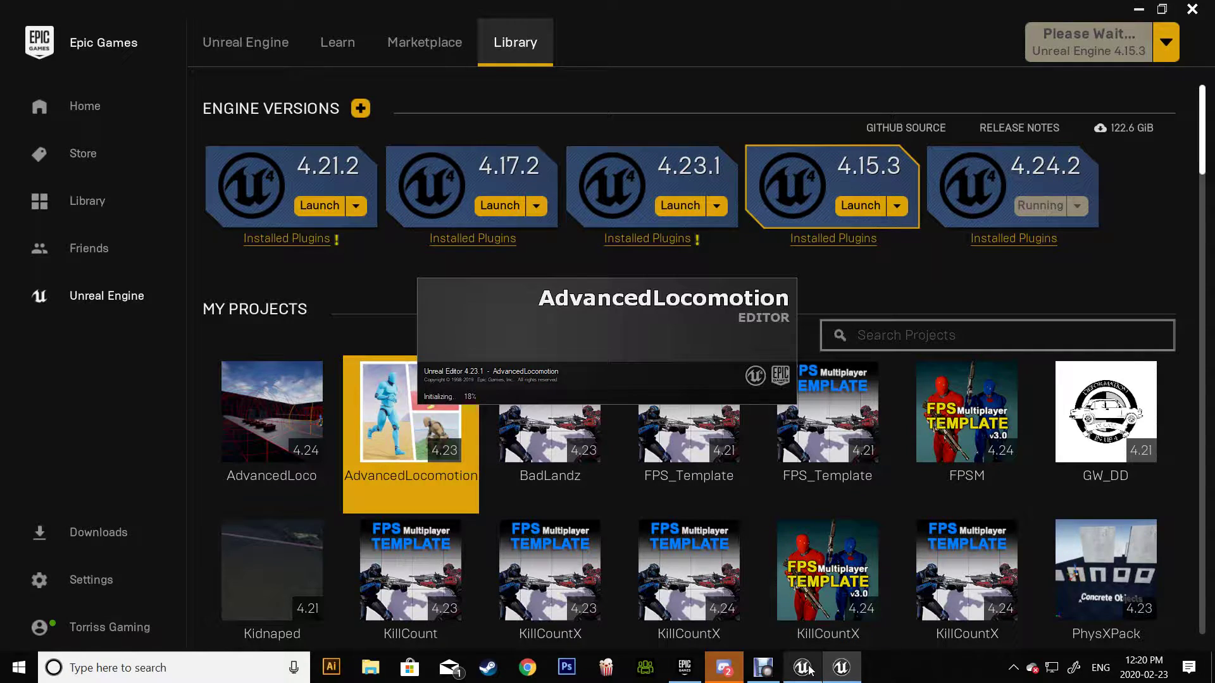
Step: Expand the Rush project's axis mappings, then bring up the AdvancedLocomotion editor
mouse_move(809, 670)
click(799, 595)
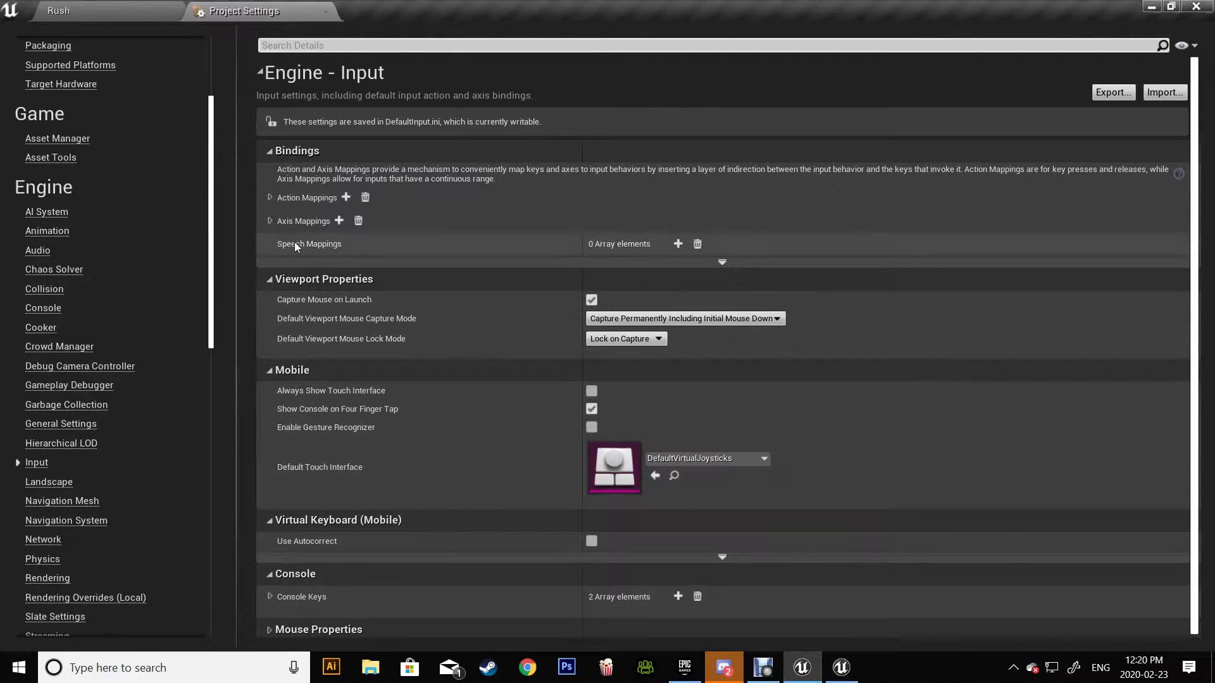
click(269, 221)
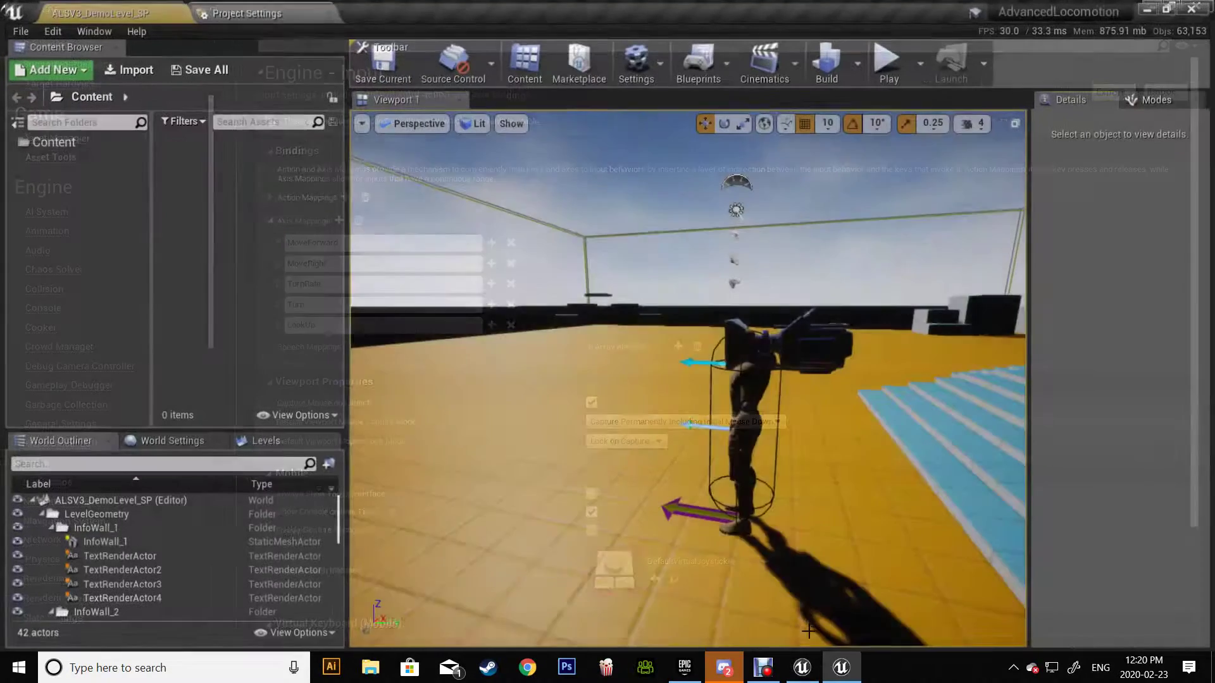
click(808, 674)
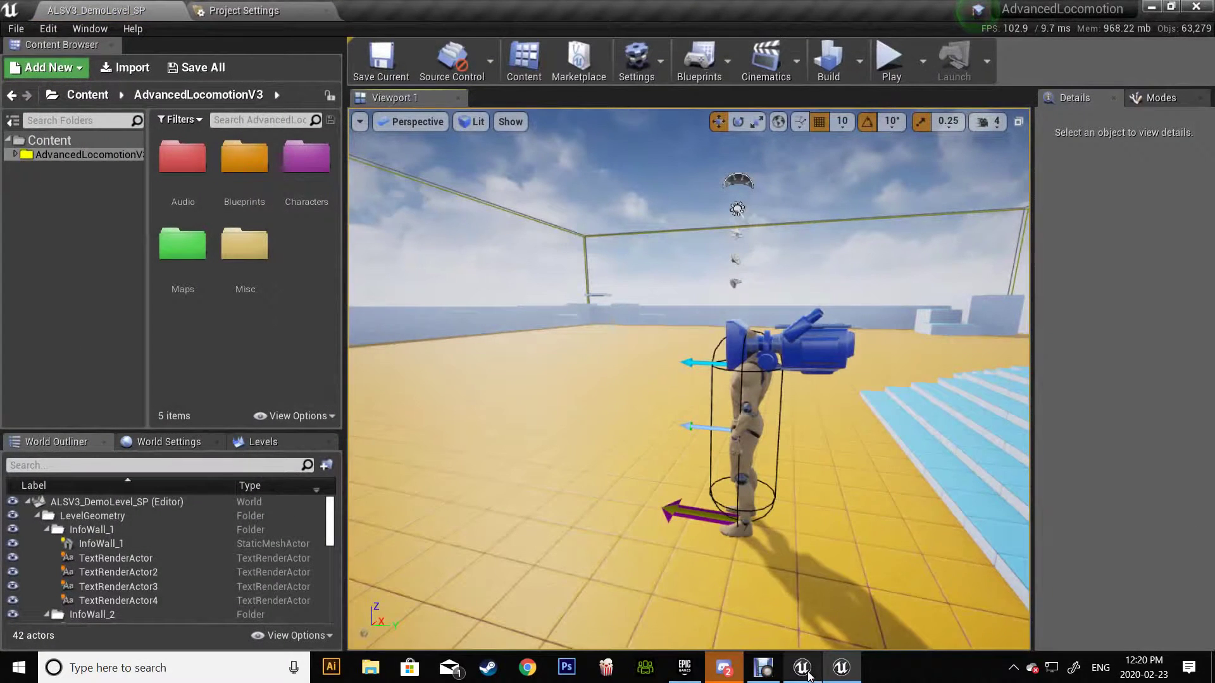
Step: Show AdvancedLocomotion's Input settings and select its JumpAction mapping name
click(244, 18)
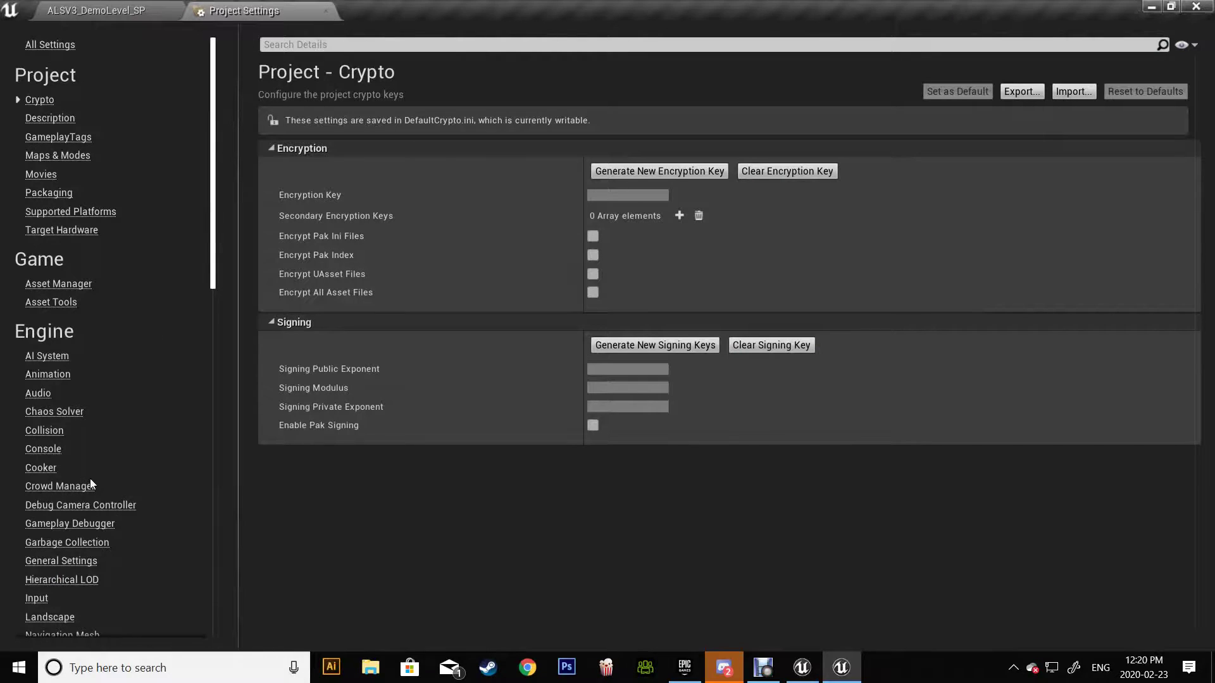
click(37, 598)
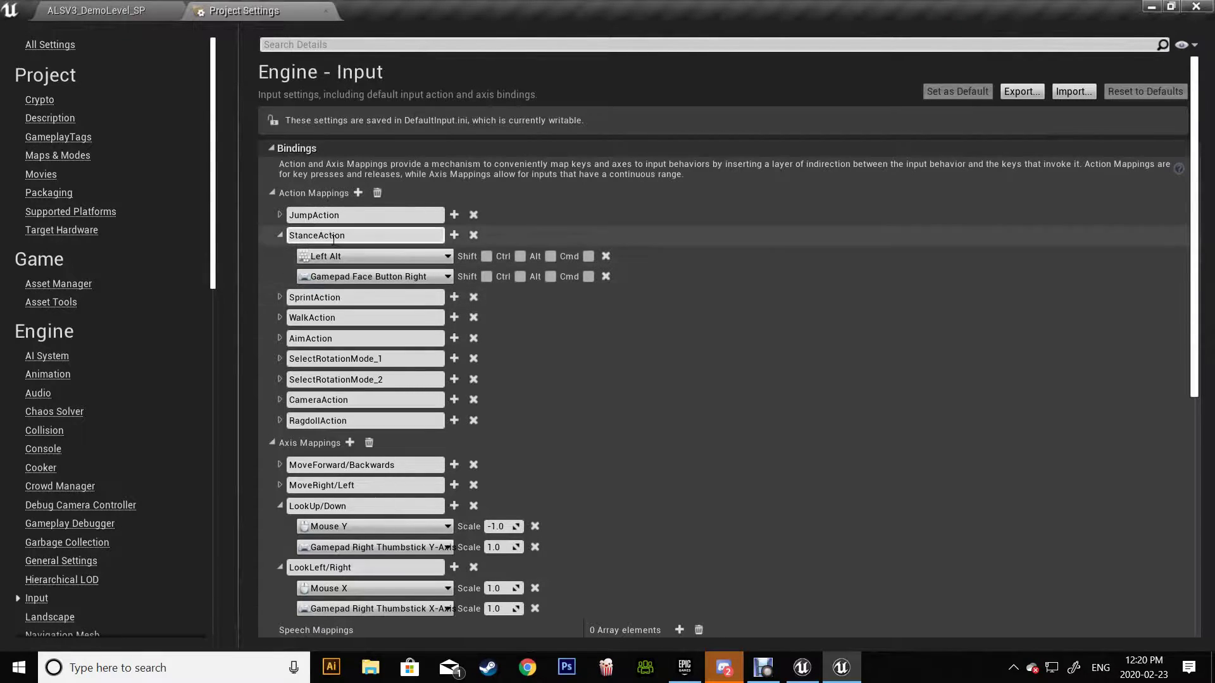
click(346, 215)
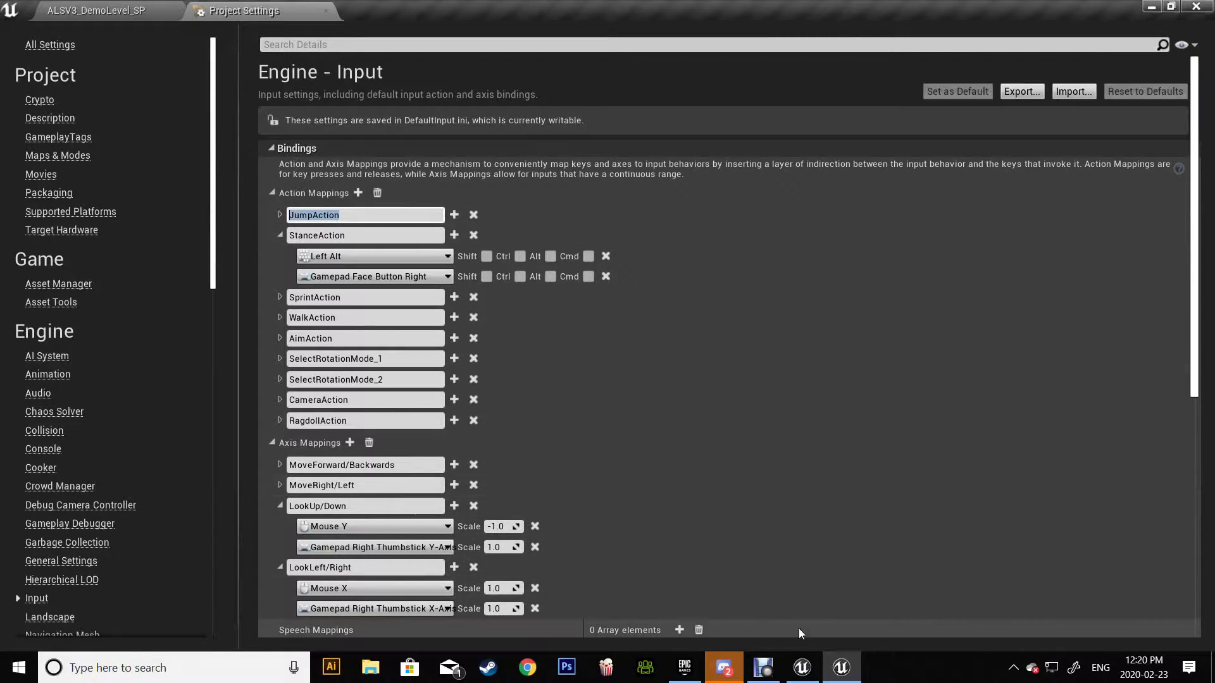
Step: Expand Rush's action mappings and rename Crouch to StanceAction
click(841, 671)
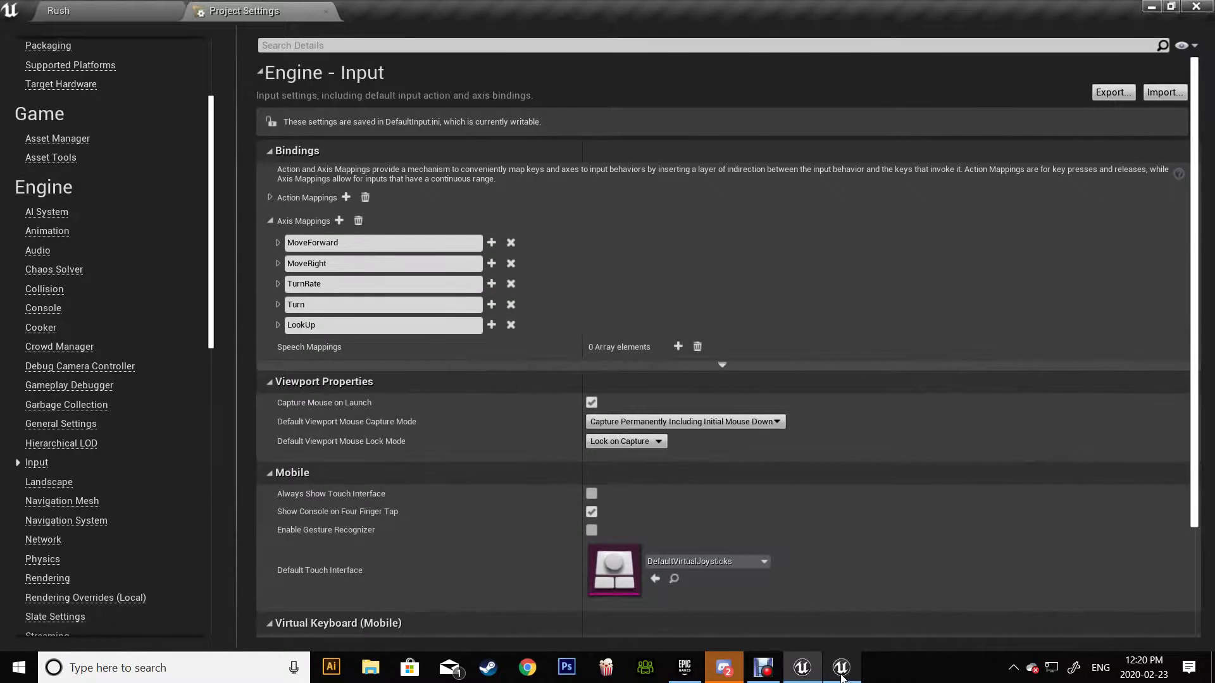
click(270, 198)
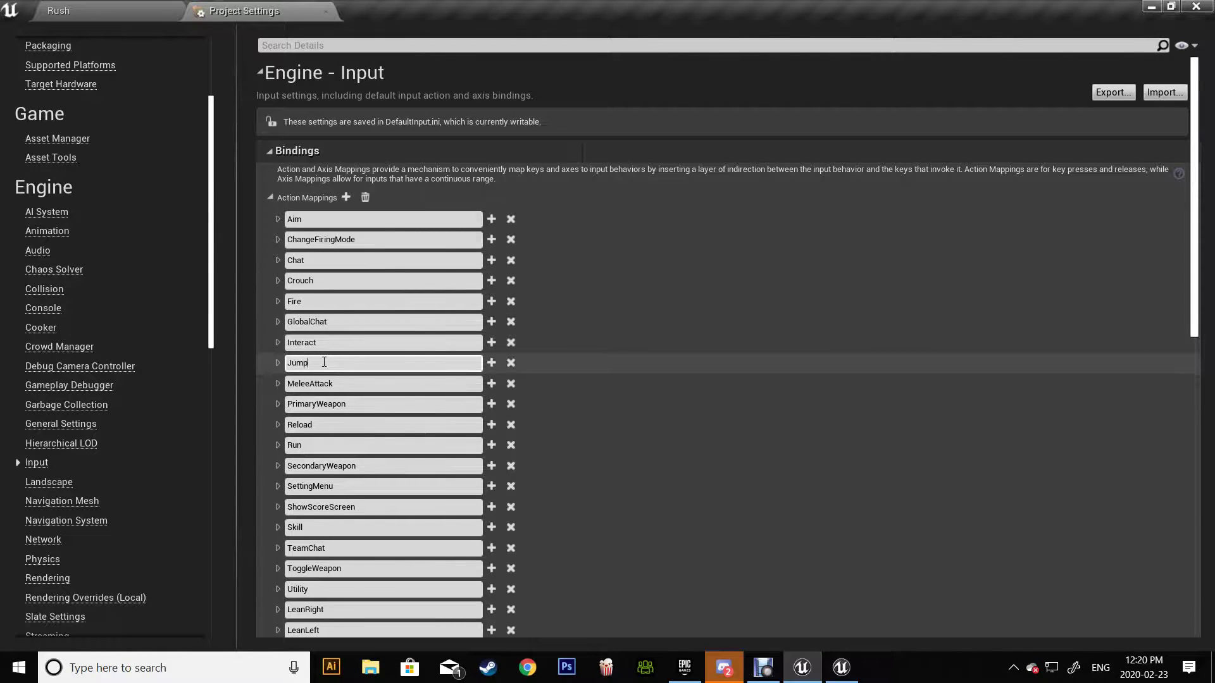
click(841, 667)
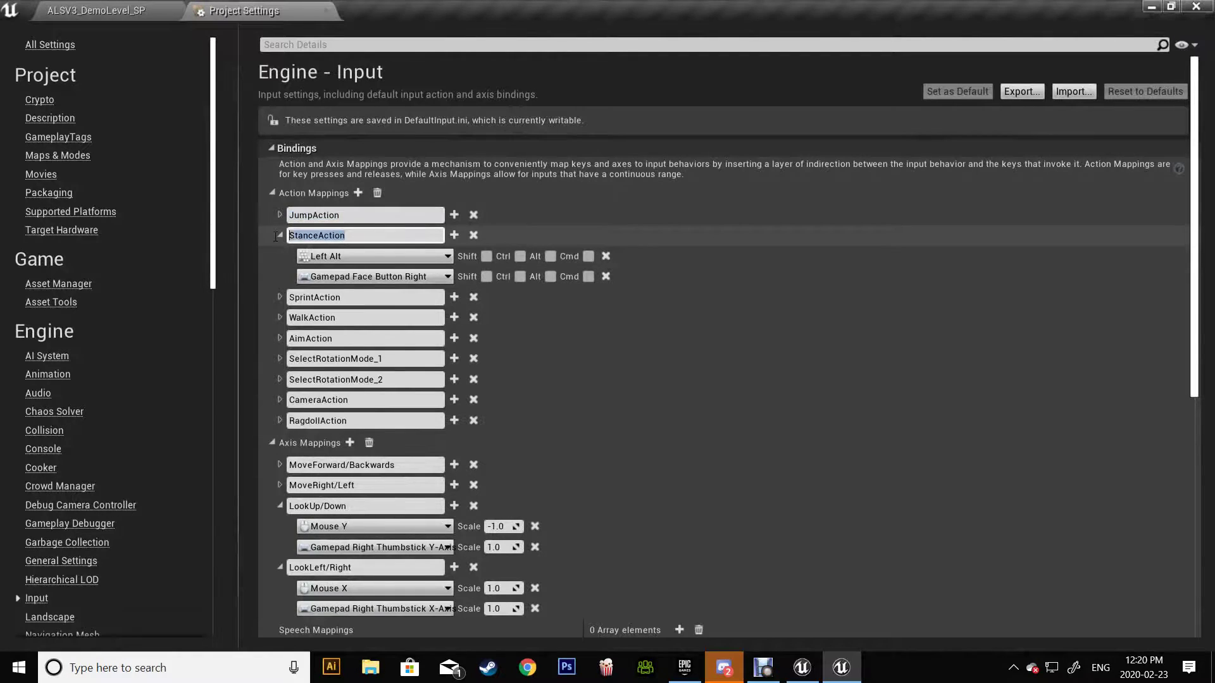
click(802, 667)
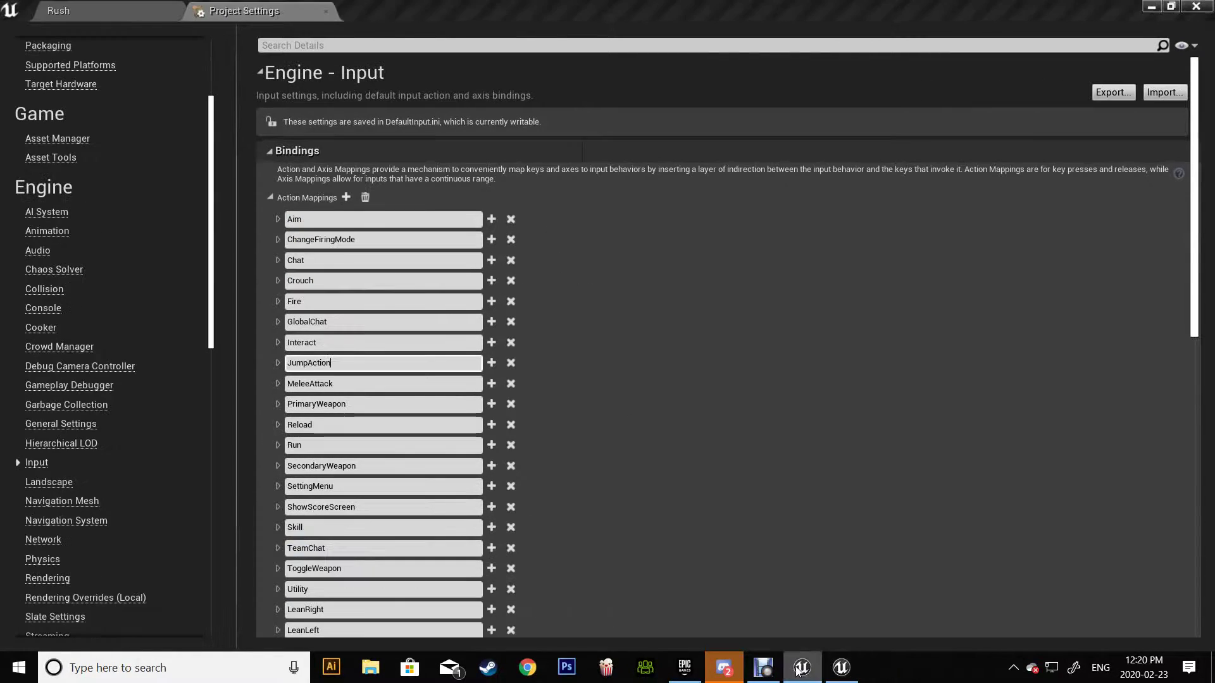
click(314, 282)
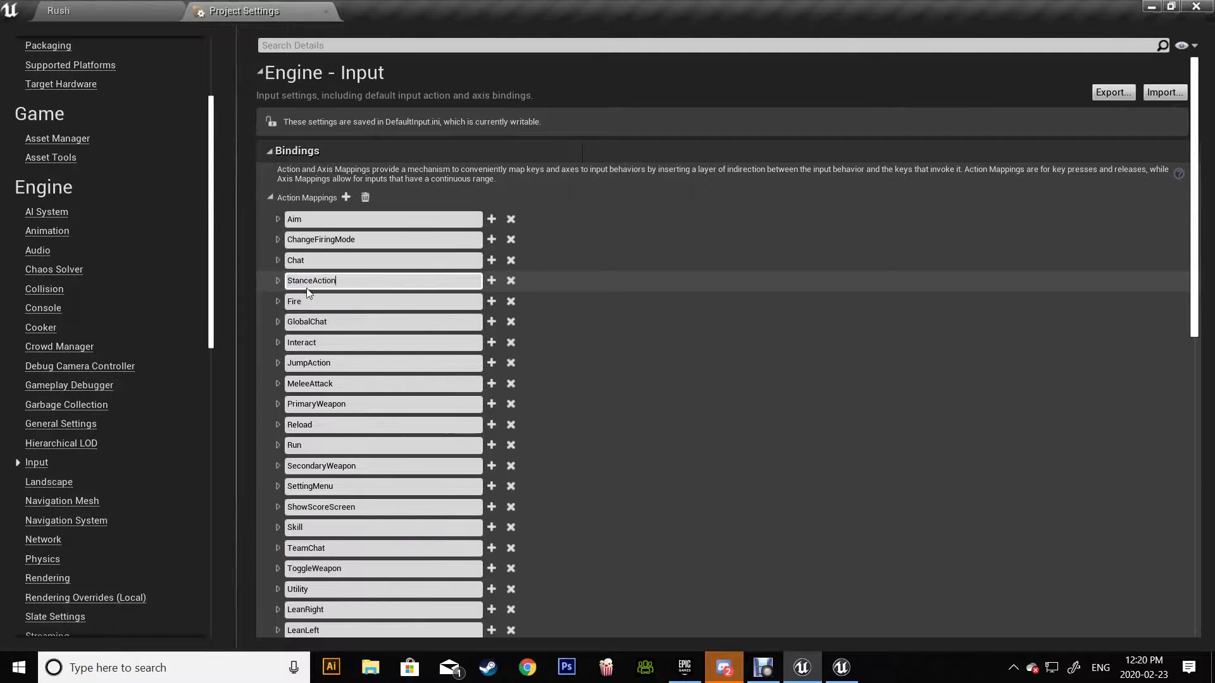
click(277, 280)
Step: Bind the StanceAction mapping to Left Alt
click(353, 305)
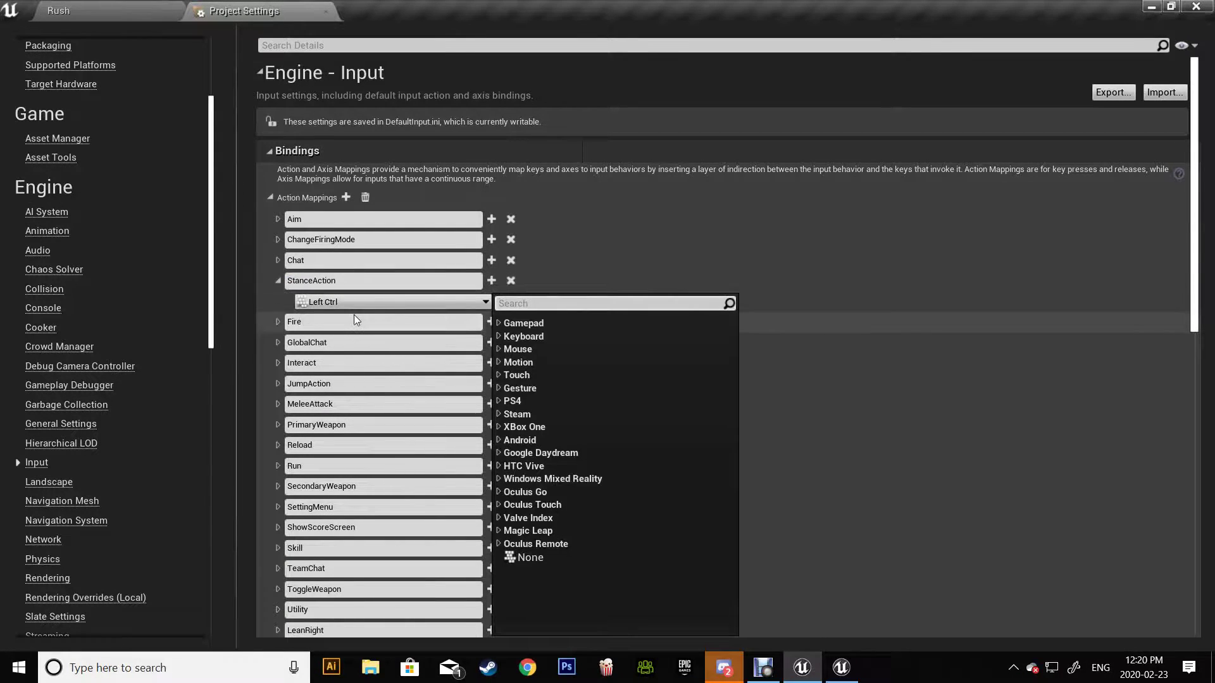
text(alt)
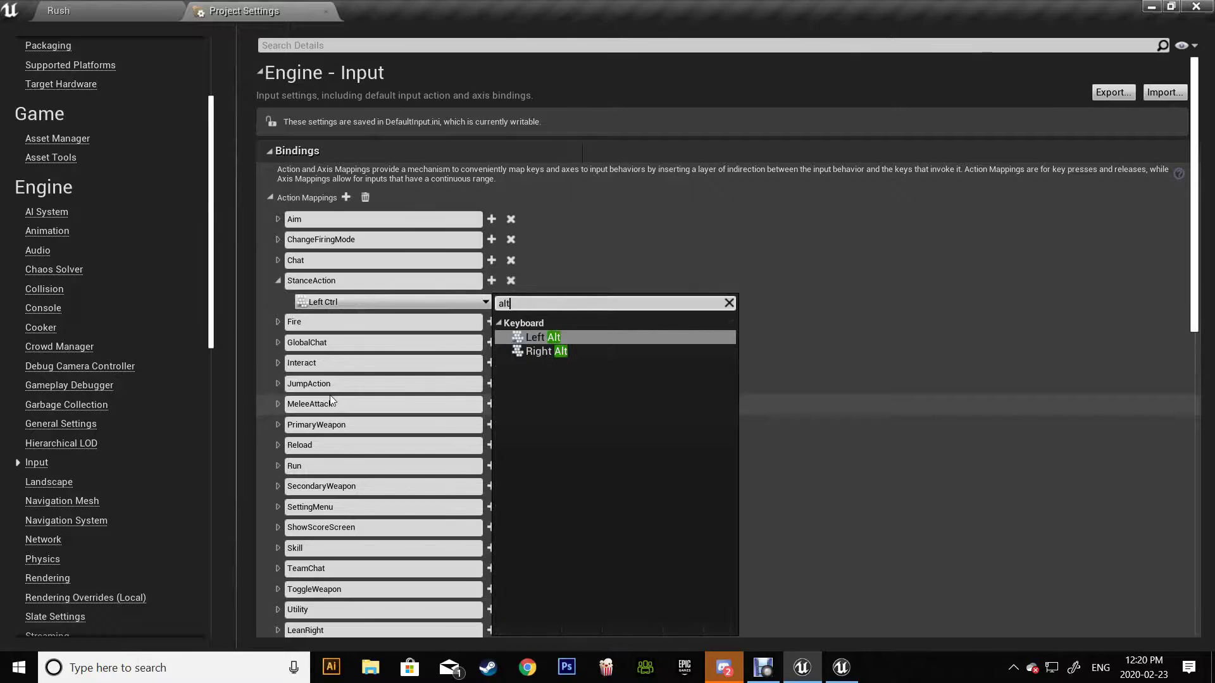
click(553, 342)
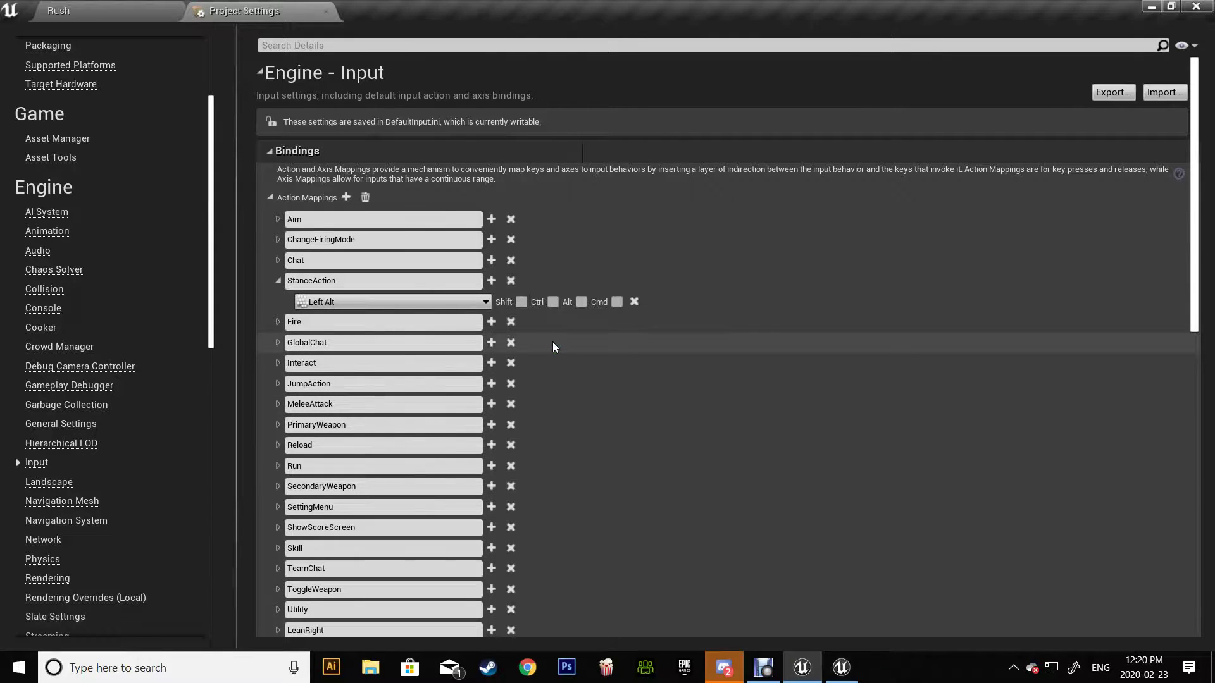
Step: Compare with AdvancedLocomotion's bindings, copy the AimAction name, and return to Rush's mappings
click(841, 671)
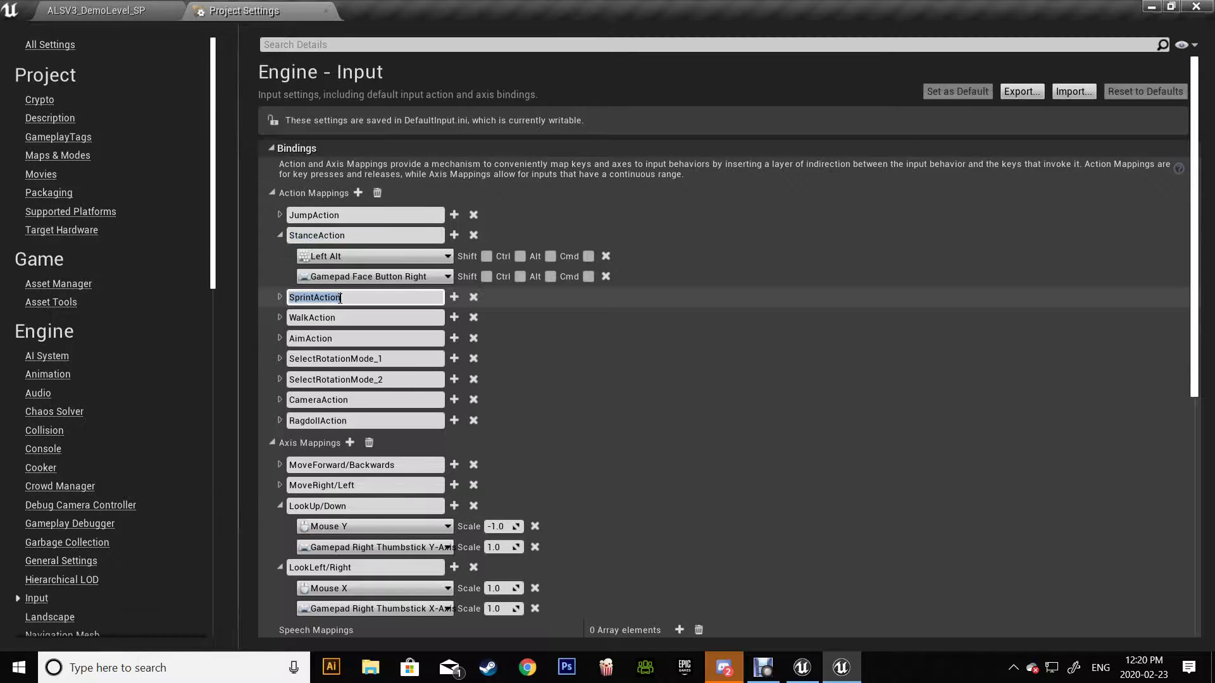
click(801, 667)
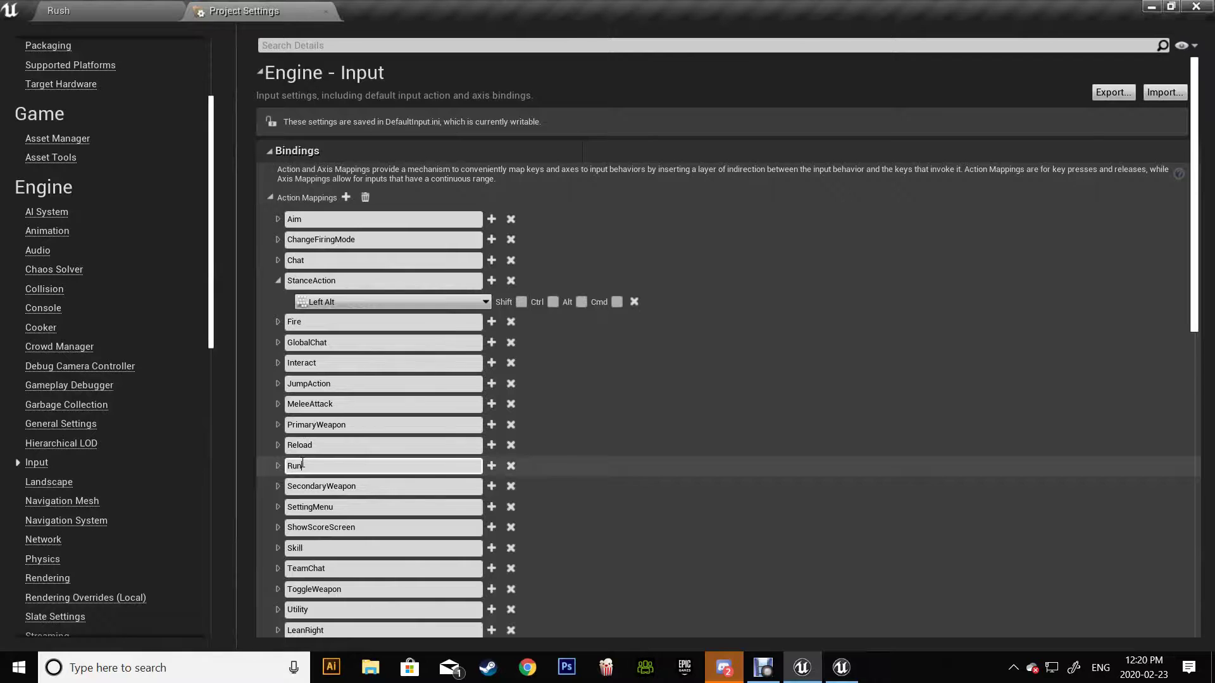
click(841, 668)
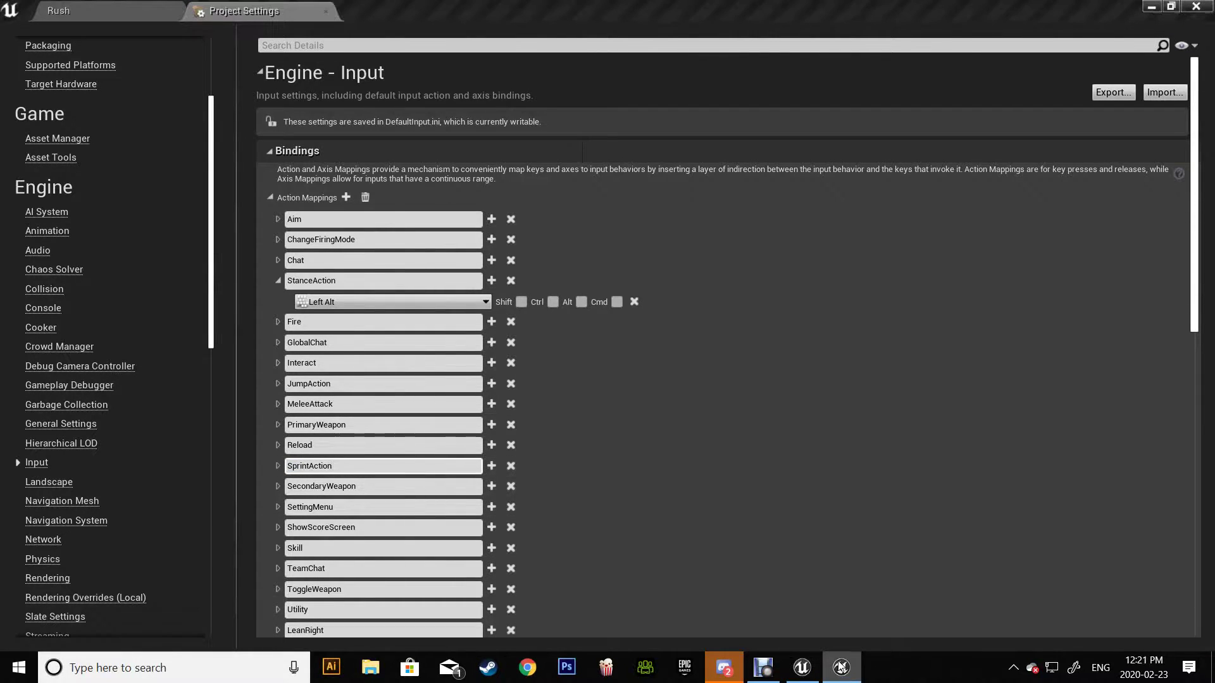
click(331, 338)
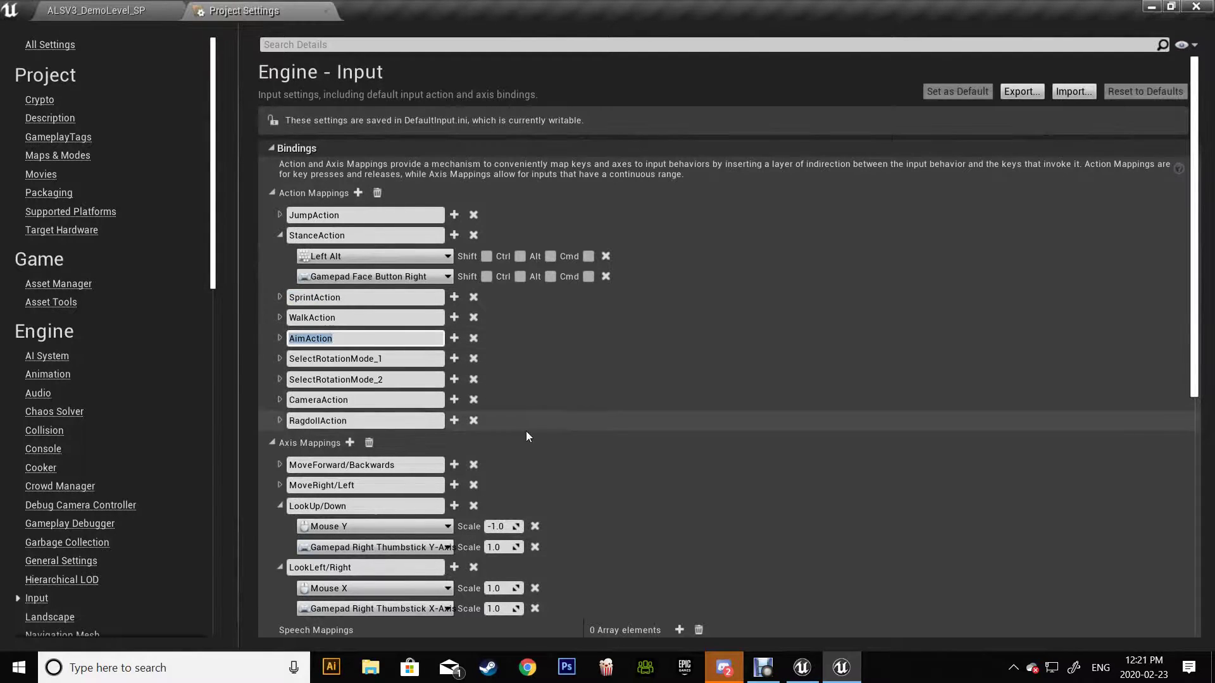
click(812, 674)
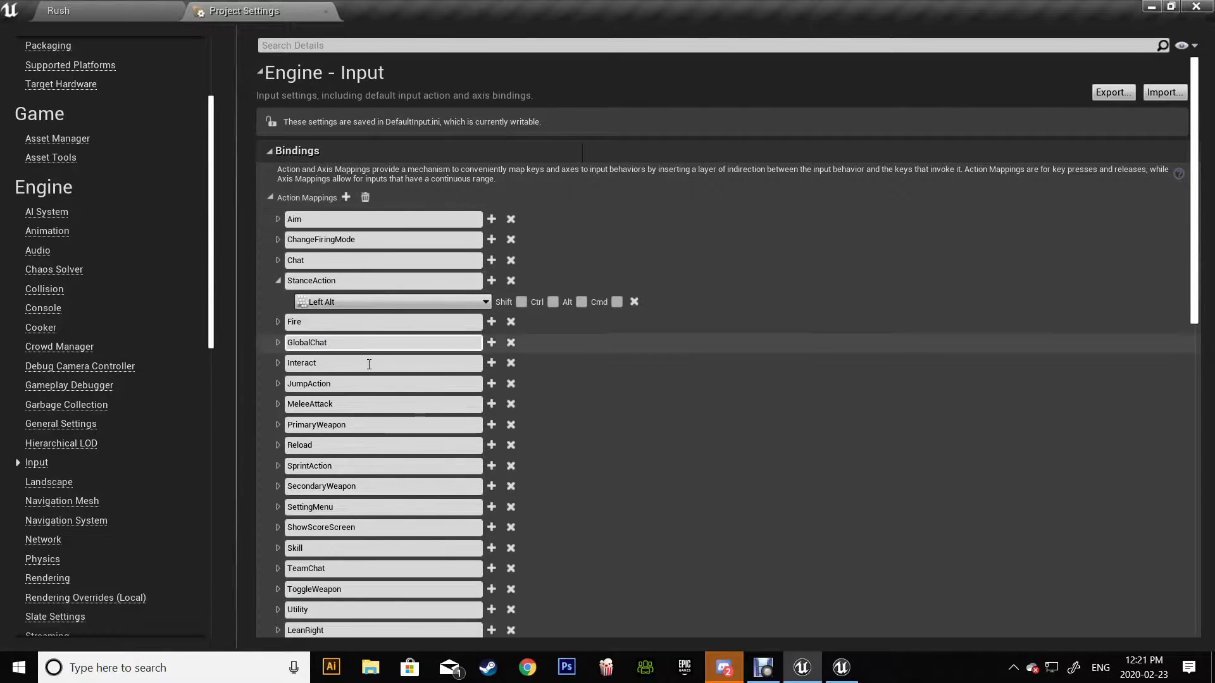
scroll(405, 508, down, 3)
Step: Add a new AimAction mapping bound to Right Mouse Button in the Rush project
click(351, 558)
text(Aim)
click(390, 577)
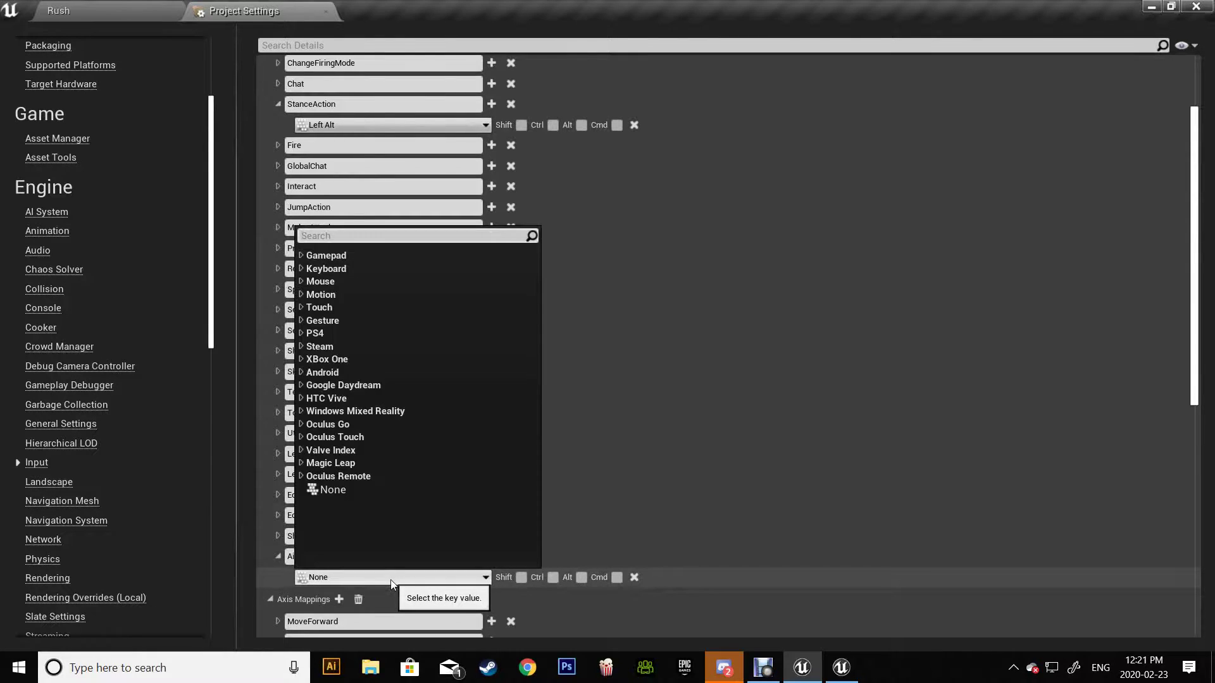
text(right)
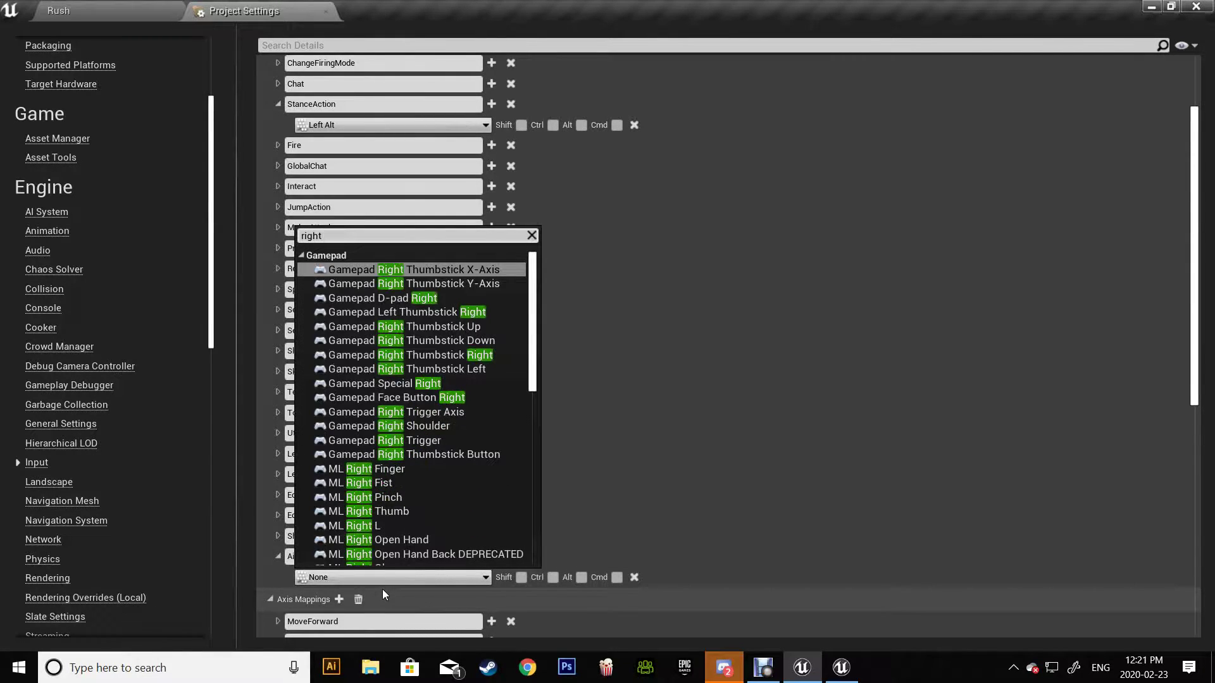
text( mouse)
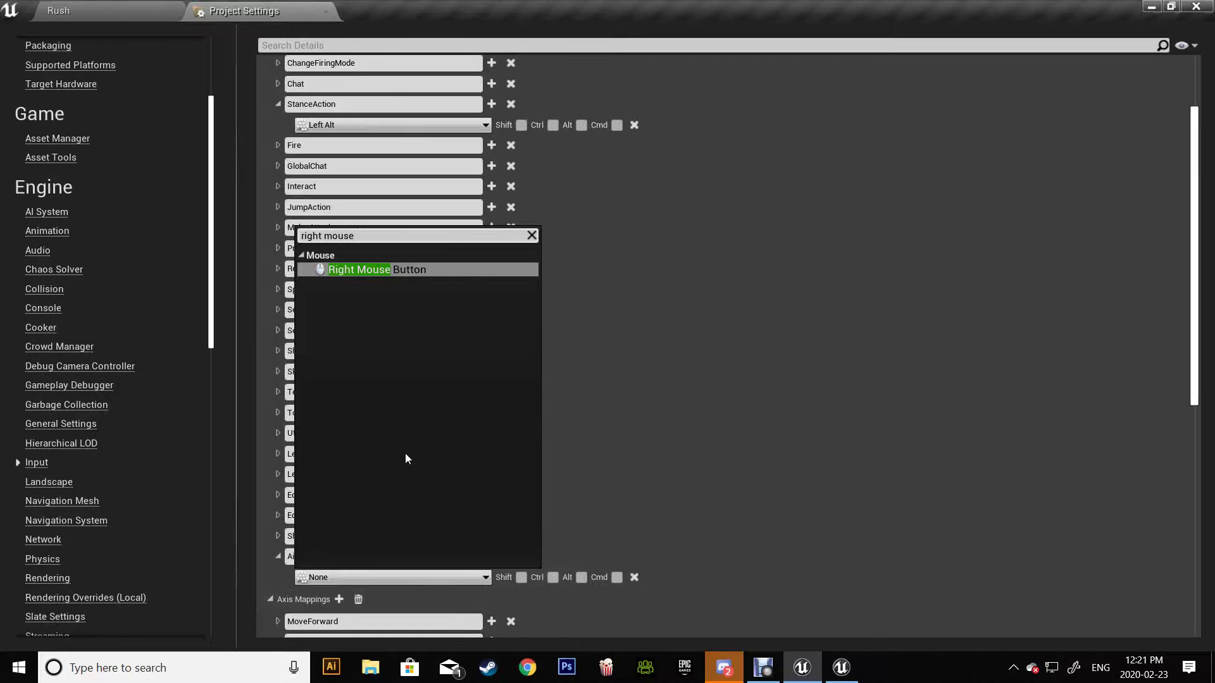
click(353, 269)
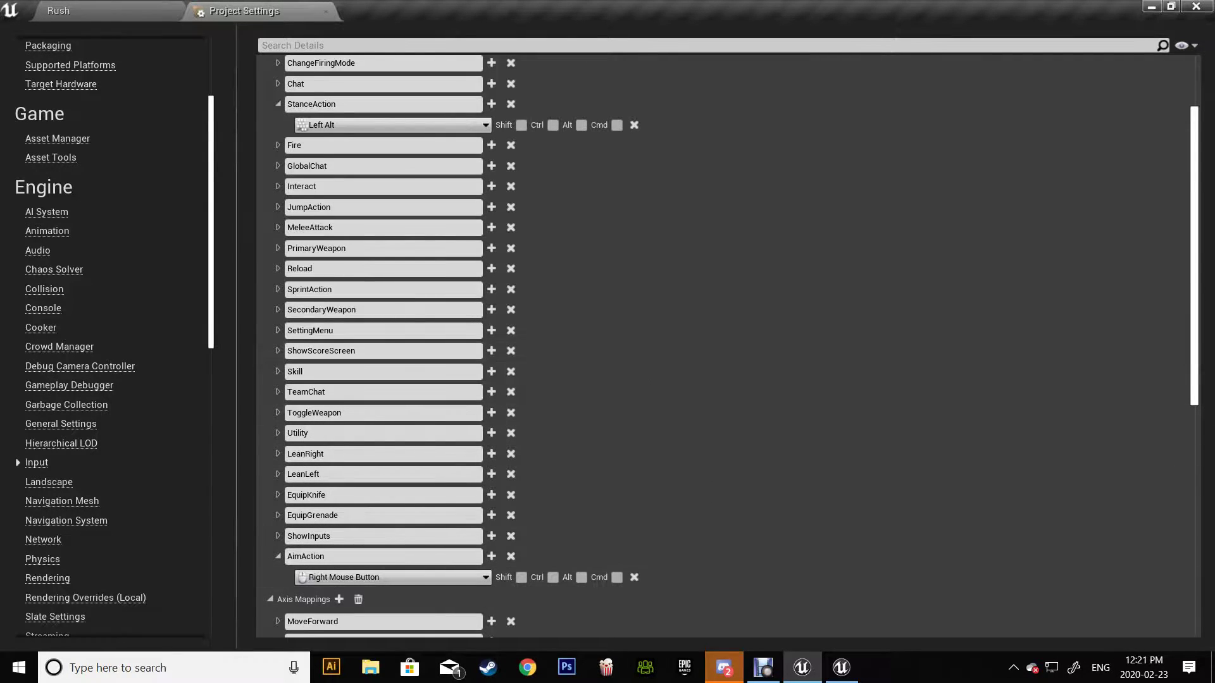
click(849, 655)
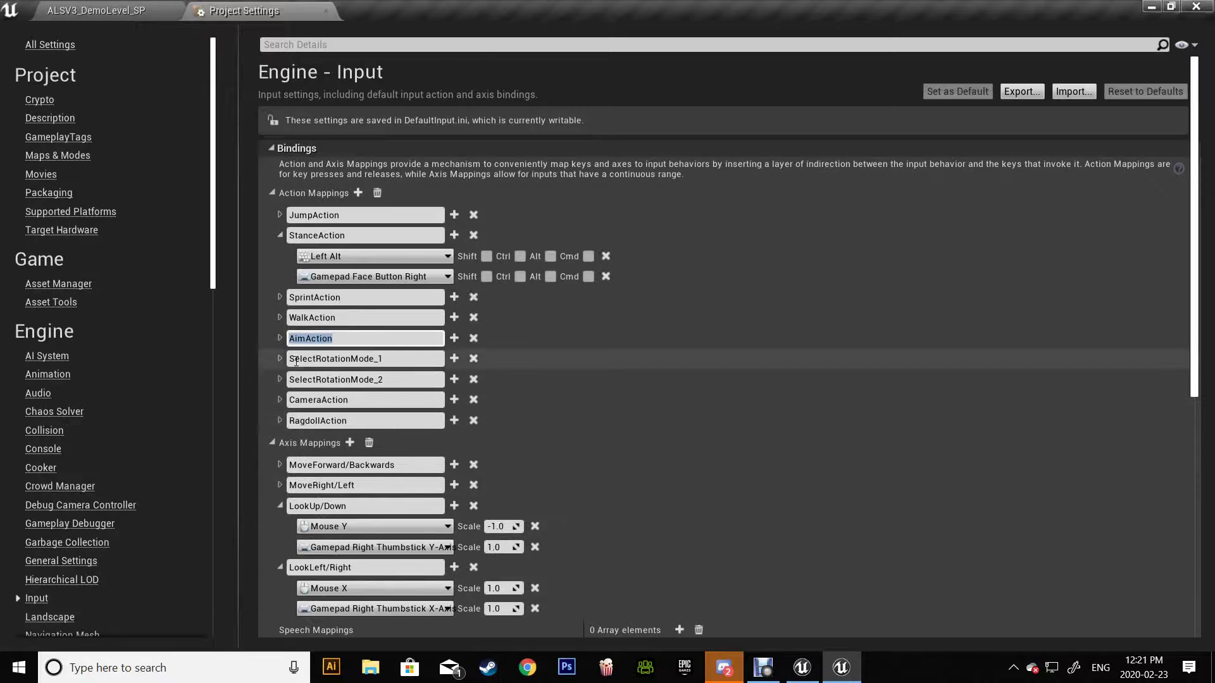
Step: Rename Rush's MoveForward axis mapping to MoveForward/Backwards, copying the name from ALS
click(361, 465)
double_click(360, 465)
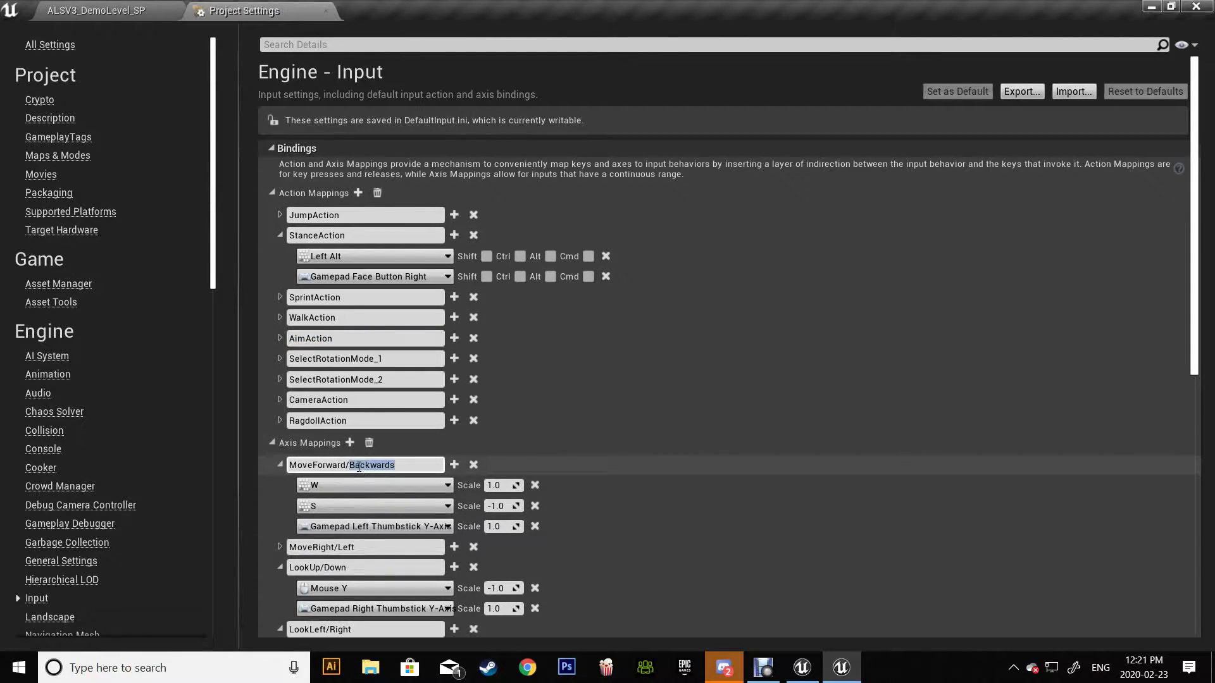
click(790, 670)
scroll(337, 487, down, 3)
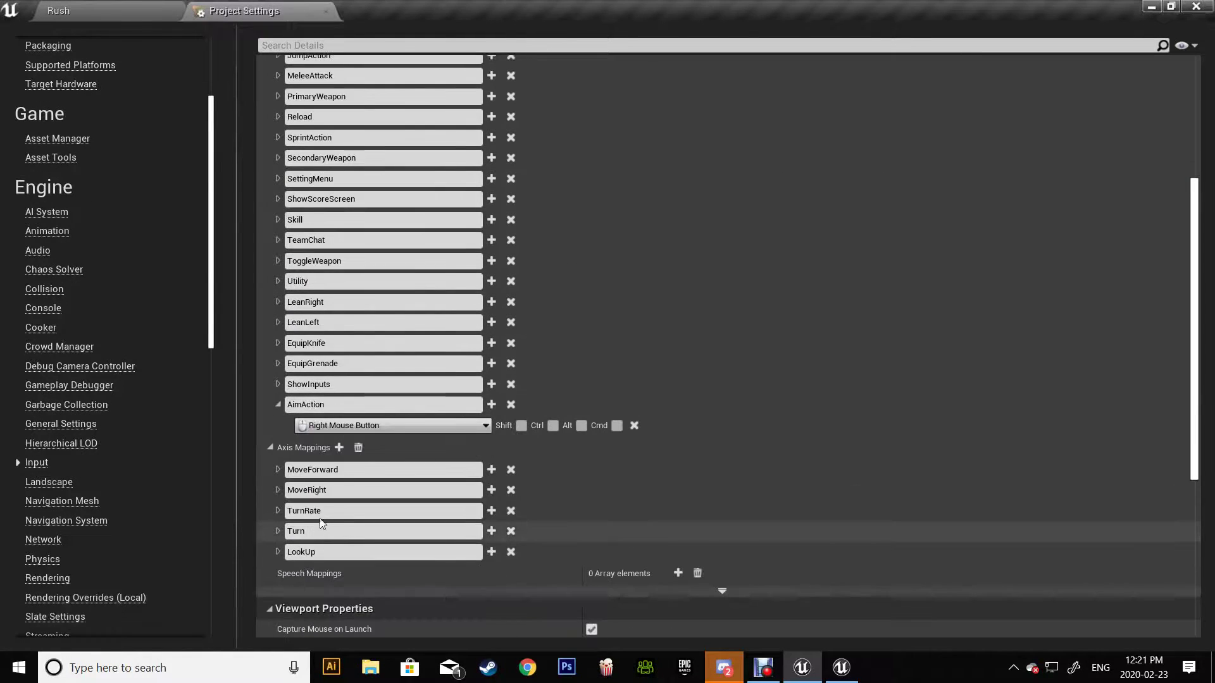
double_click(342, 470)
text(MoveForward/Backwards)
Step: Rename the MoveRight axis mapping to MoveRight/Left to match ALS
click(841, 667)
drag(356, 548, 248, 544)
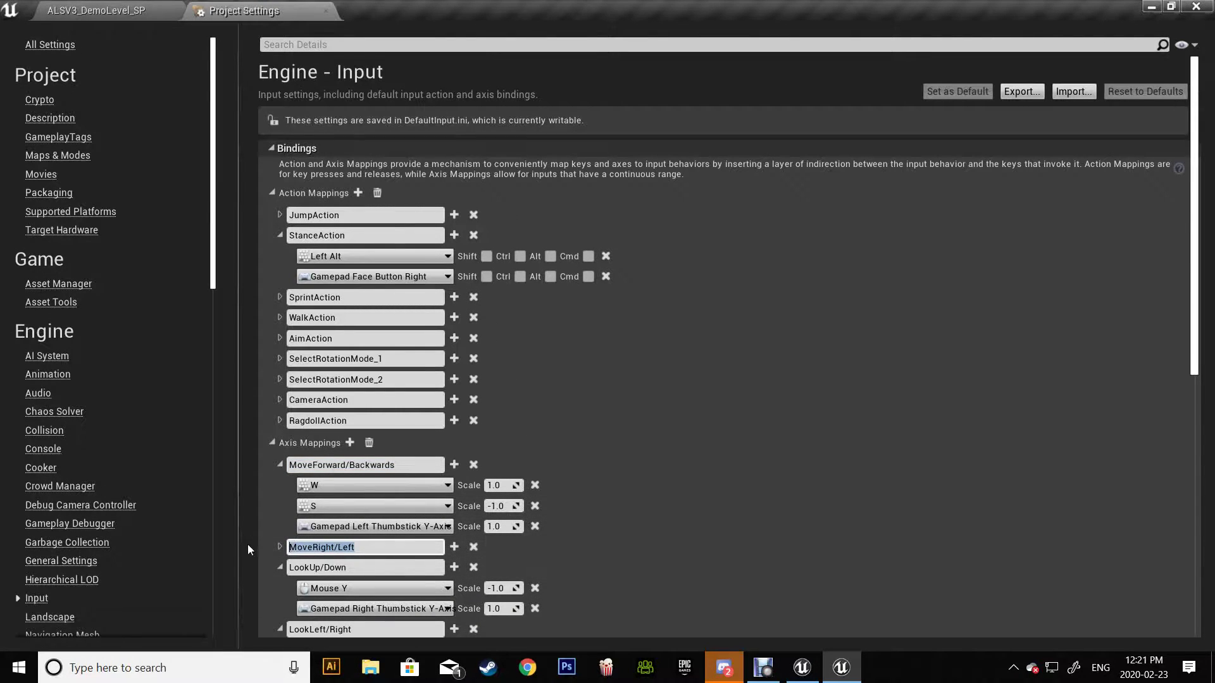
click(814, 674)
click(313, 491)
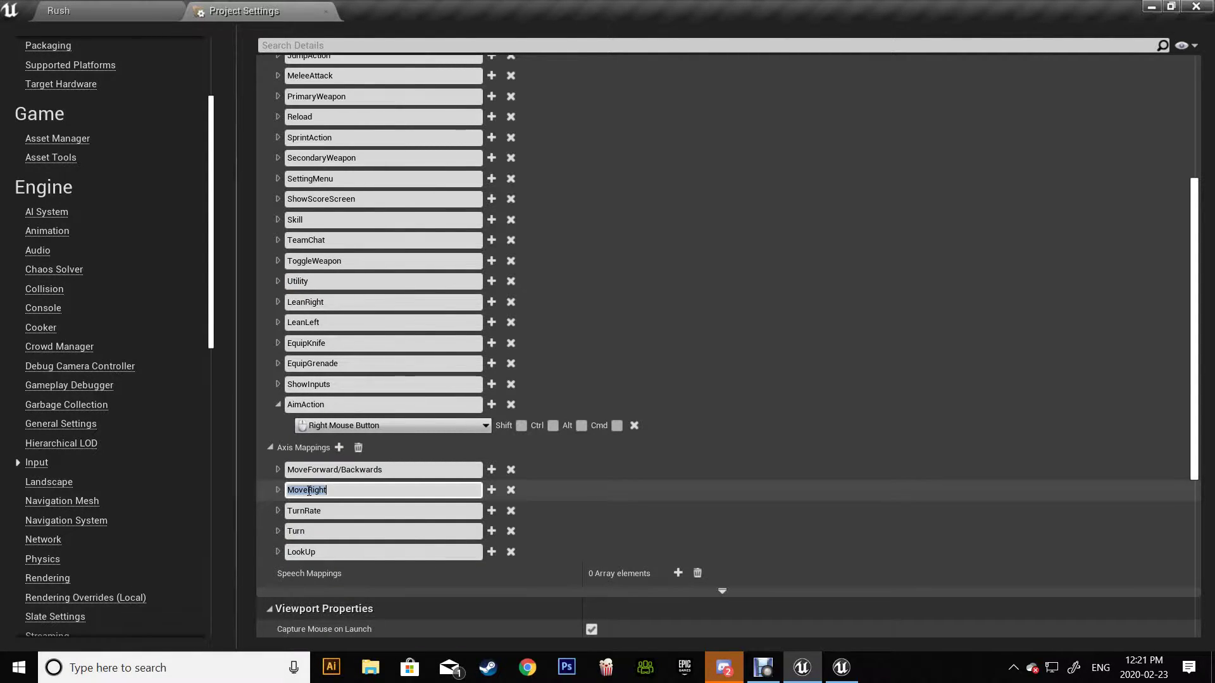
click(841, 667)
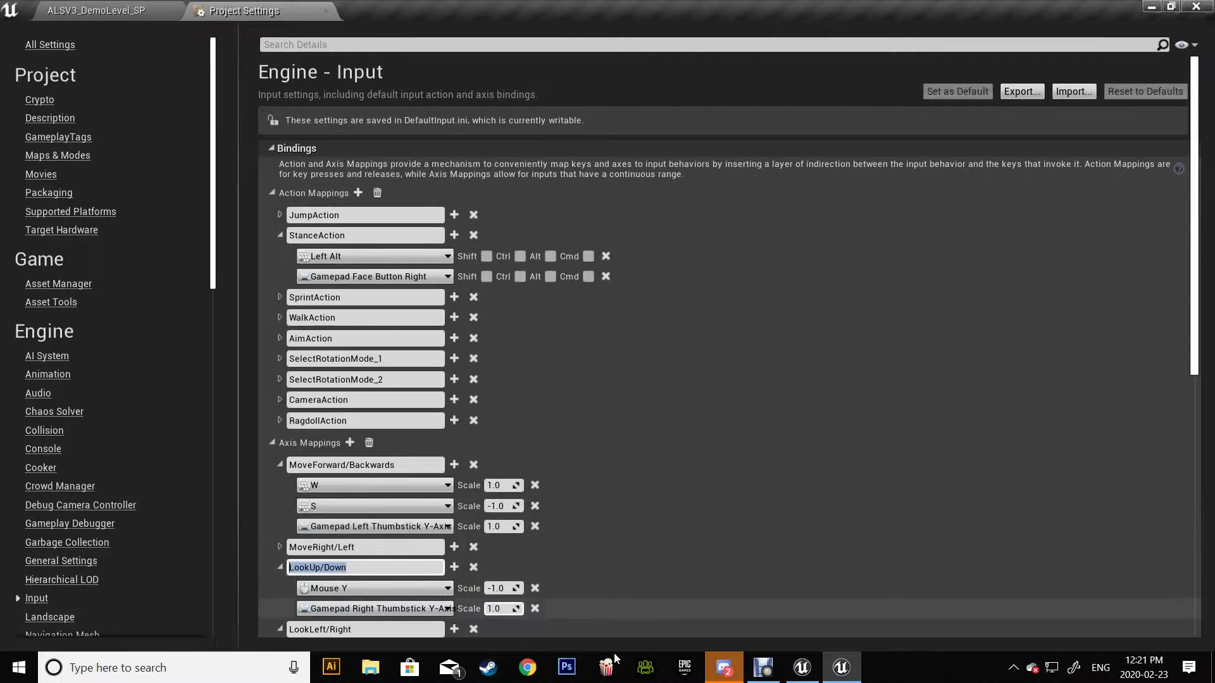
click(802, 672)
Step: Rename LookUp to LookUp/Down with Mouse Y scale -1.0, and set Turn's Mouse X scale to 1.0
click(298, 550)
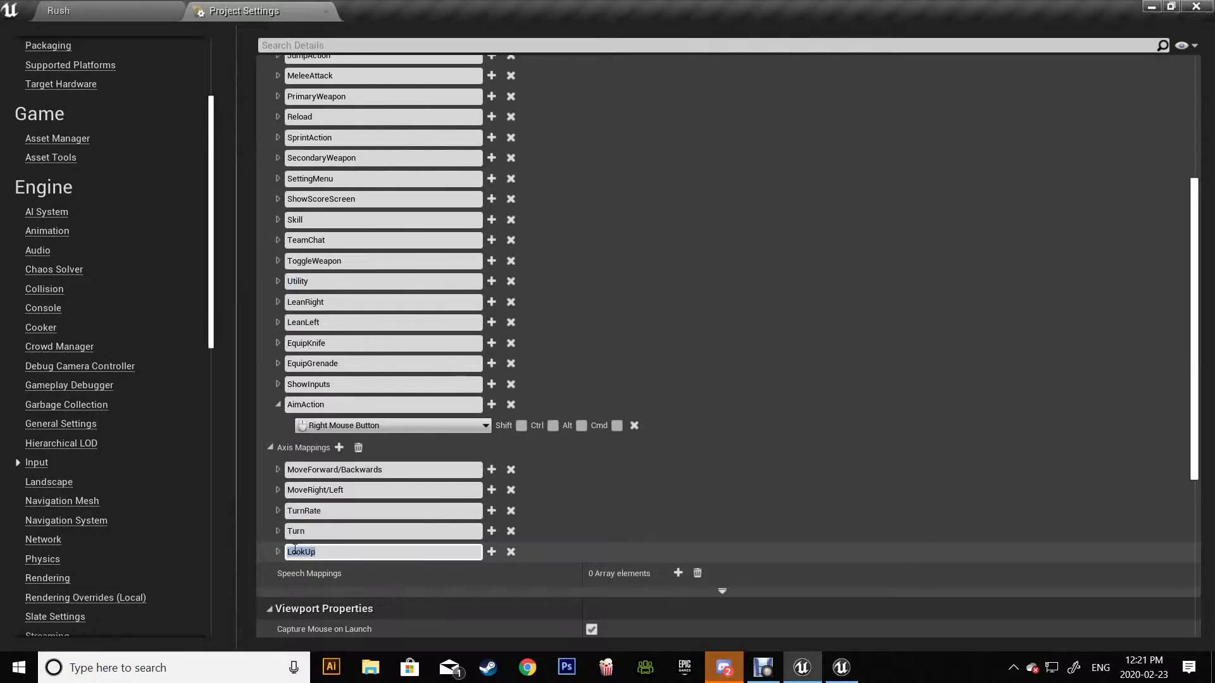
click(278, 552)
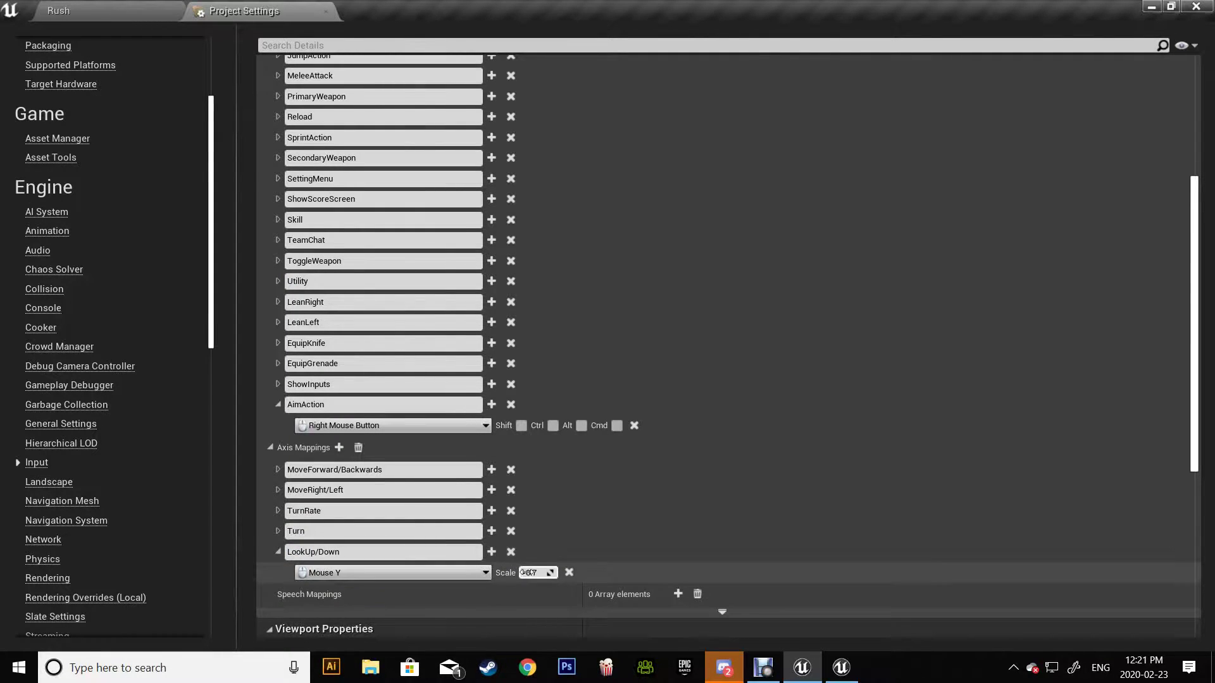
text(-1)
key(Return)
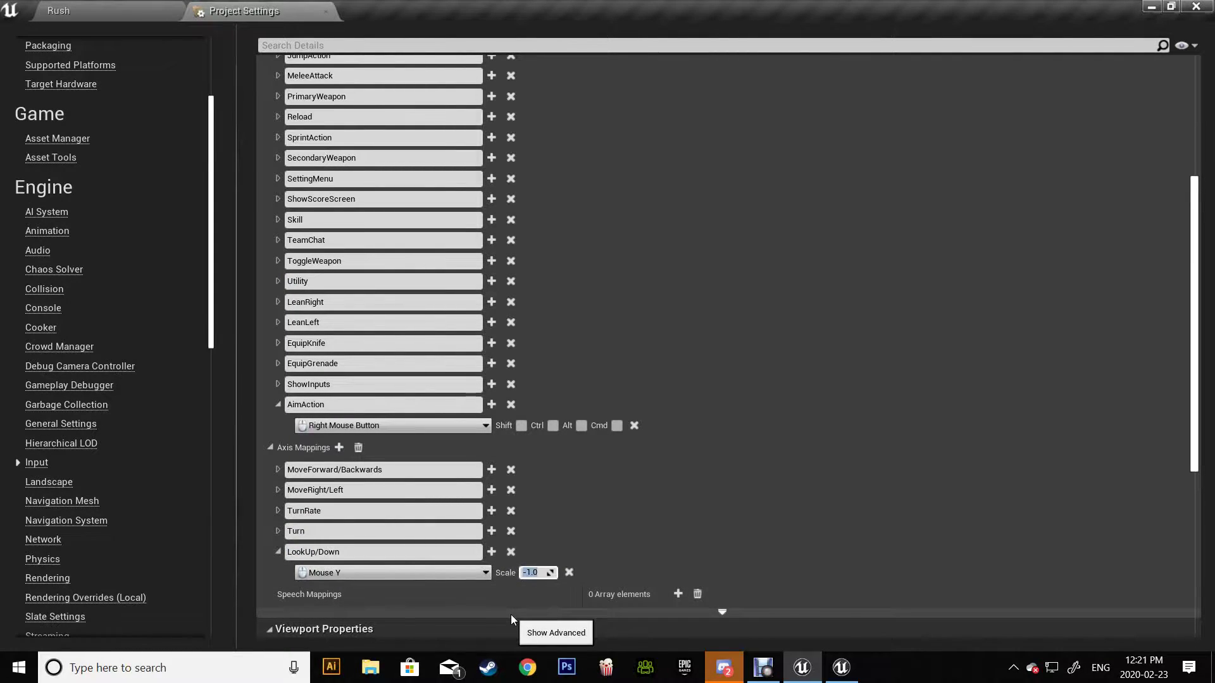
click(277, 531)
click(527, 553)
text(1)
key(Return)
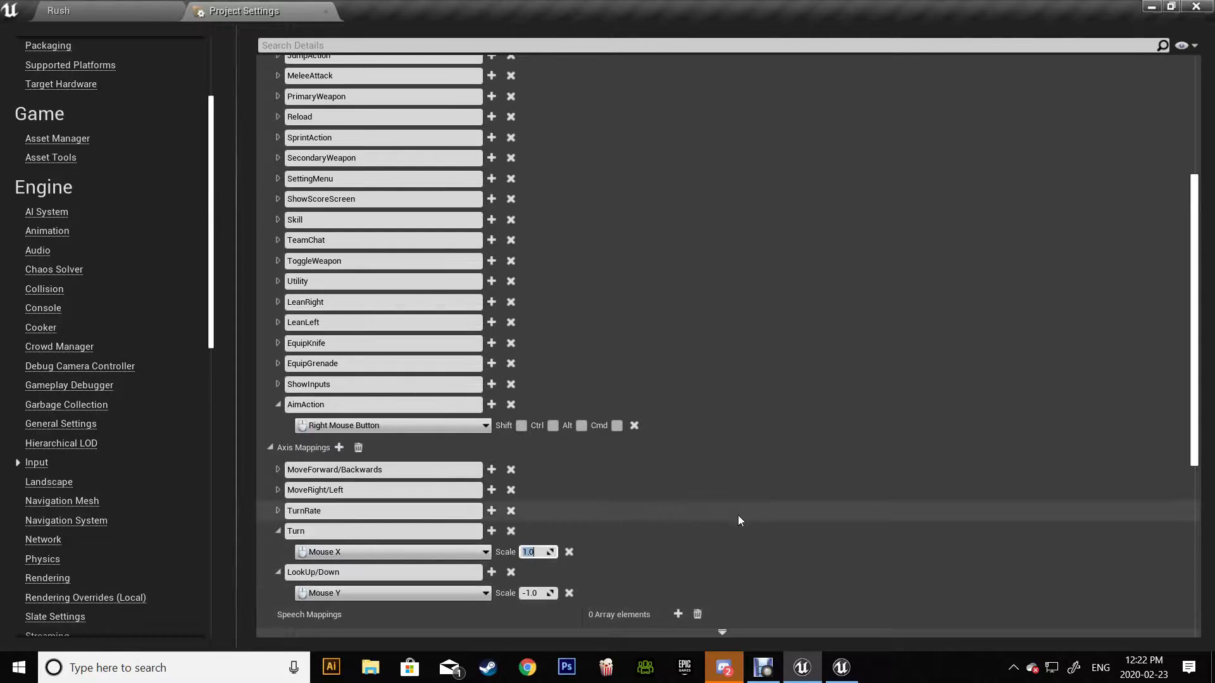
Step: Delete the TurnRate axis mapping after checking the ALS bindings
click(841, 668)
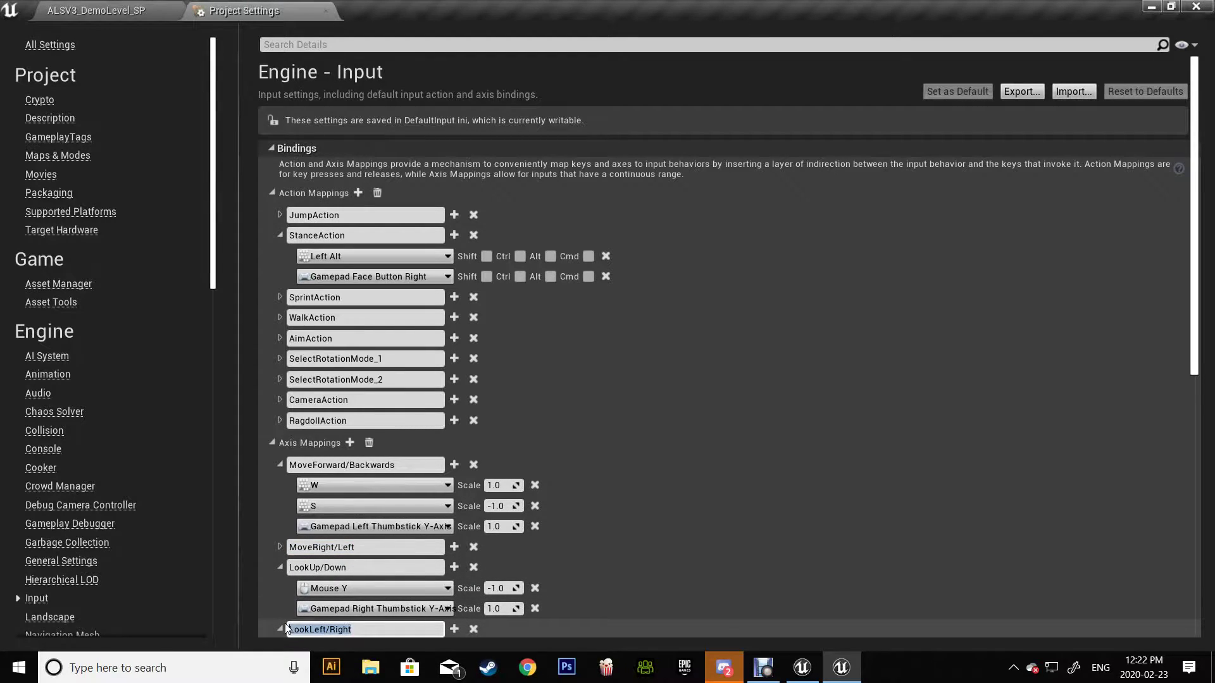
click(802, 668)
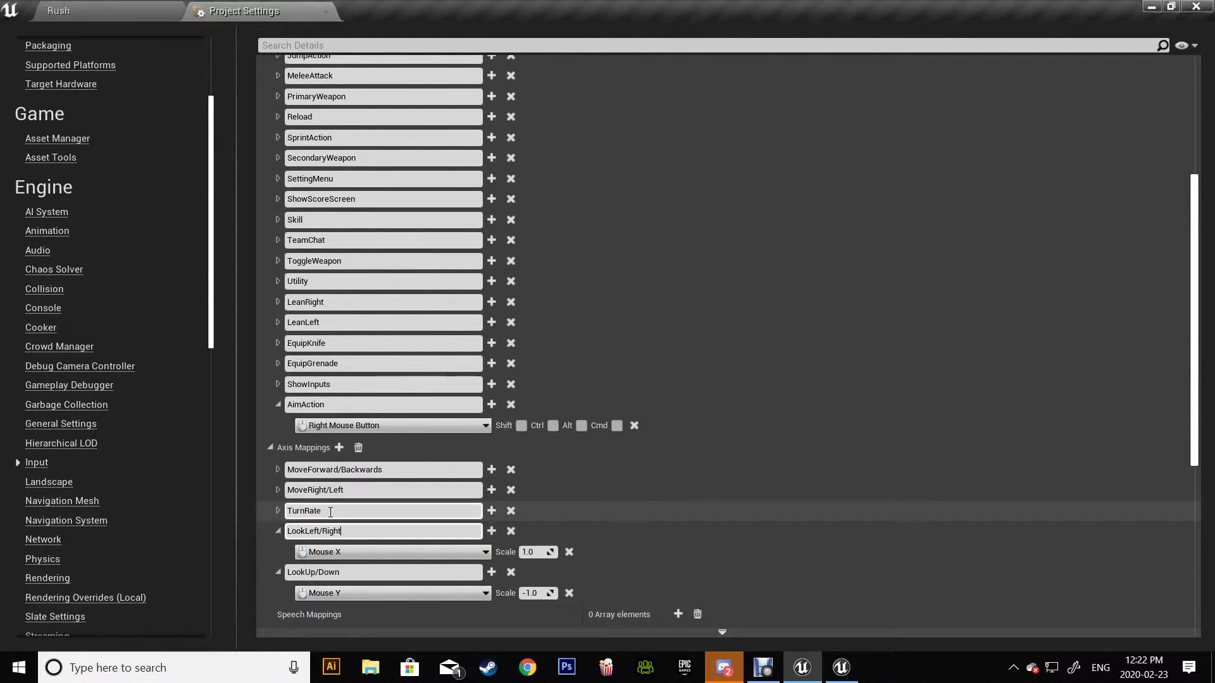
click(511, 511)
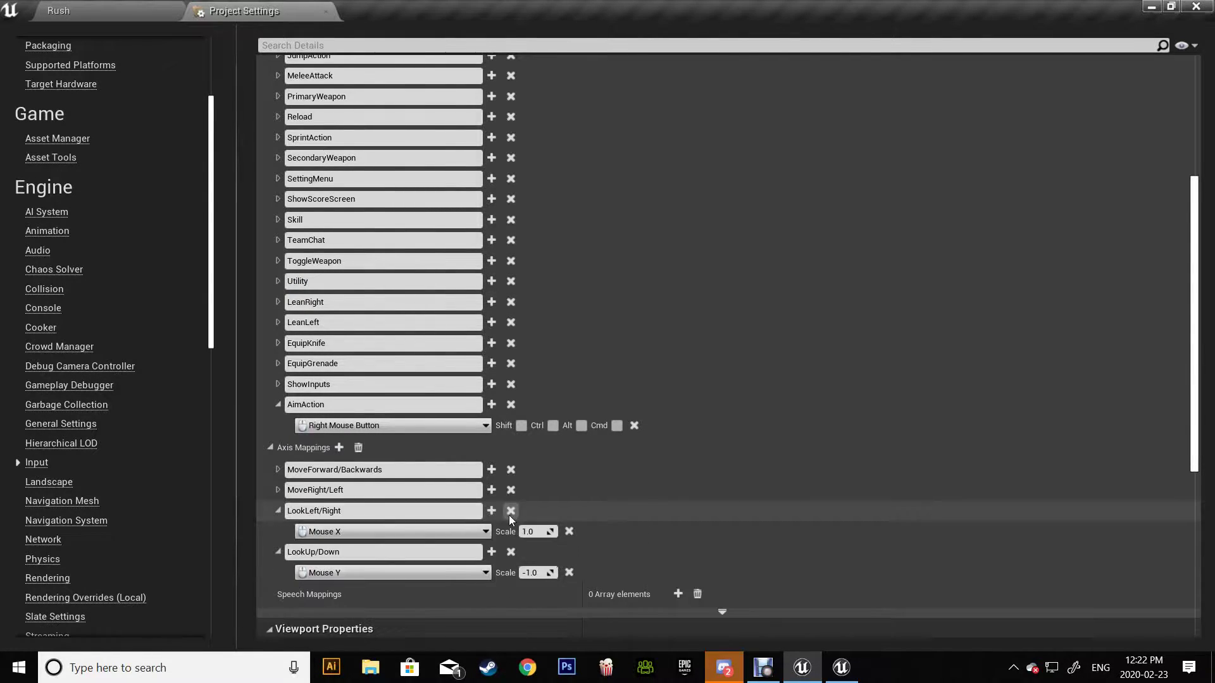
Step: Switch to the ALSV3_DemoLevel_SP editor and open the AdvancedLocomotionV3 folder's context menu
click(142, 13)
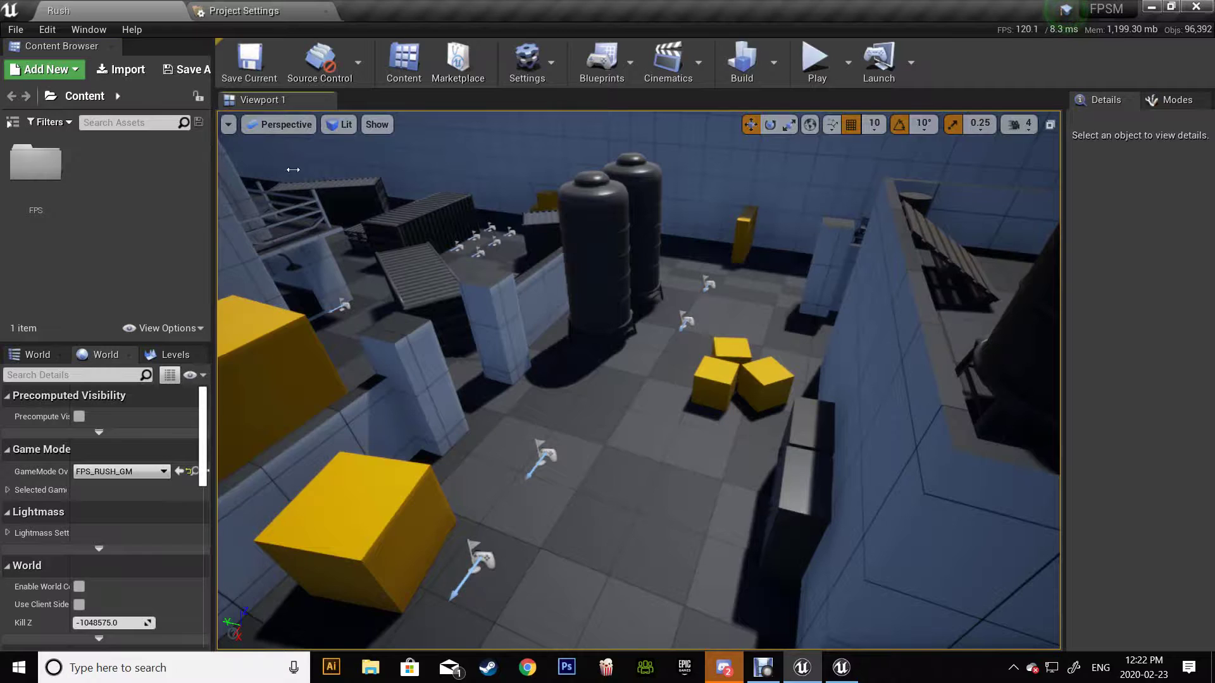
click(841, 668)
click(82, 7)
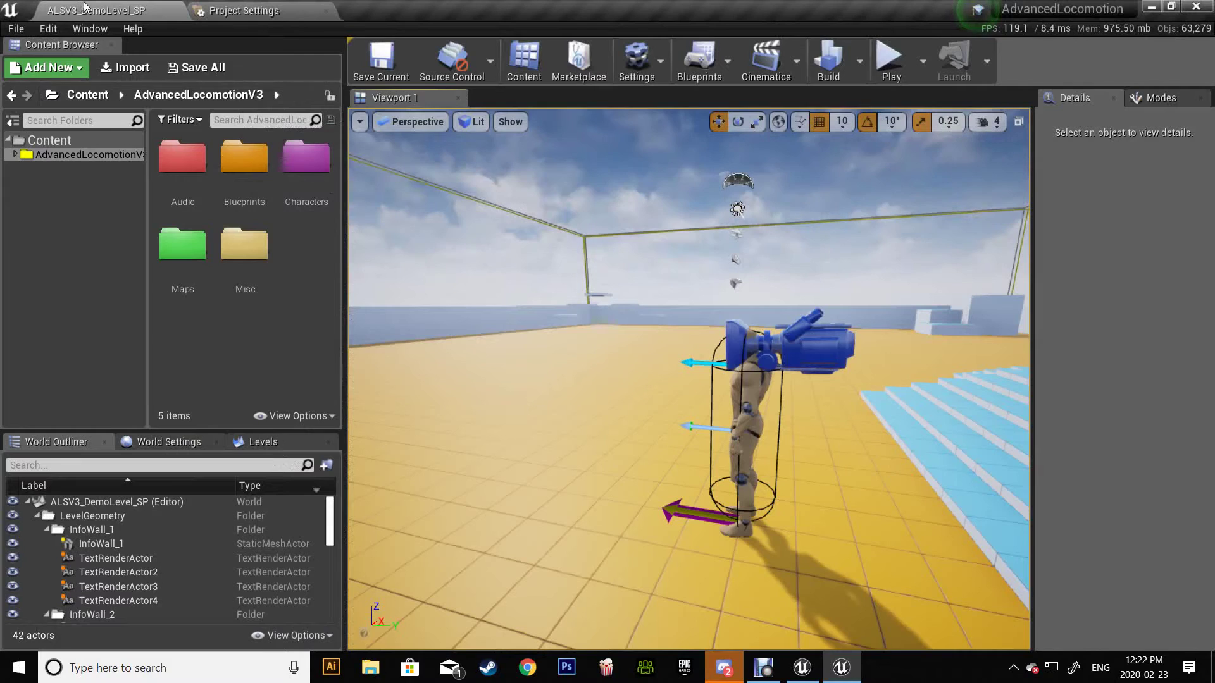
right_click(70, 154)
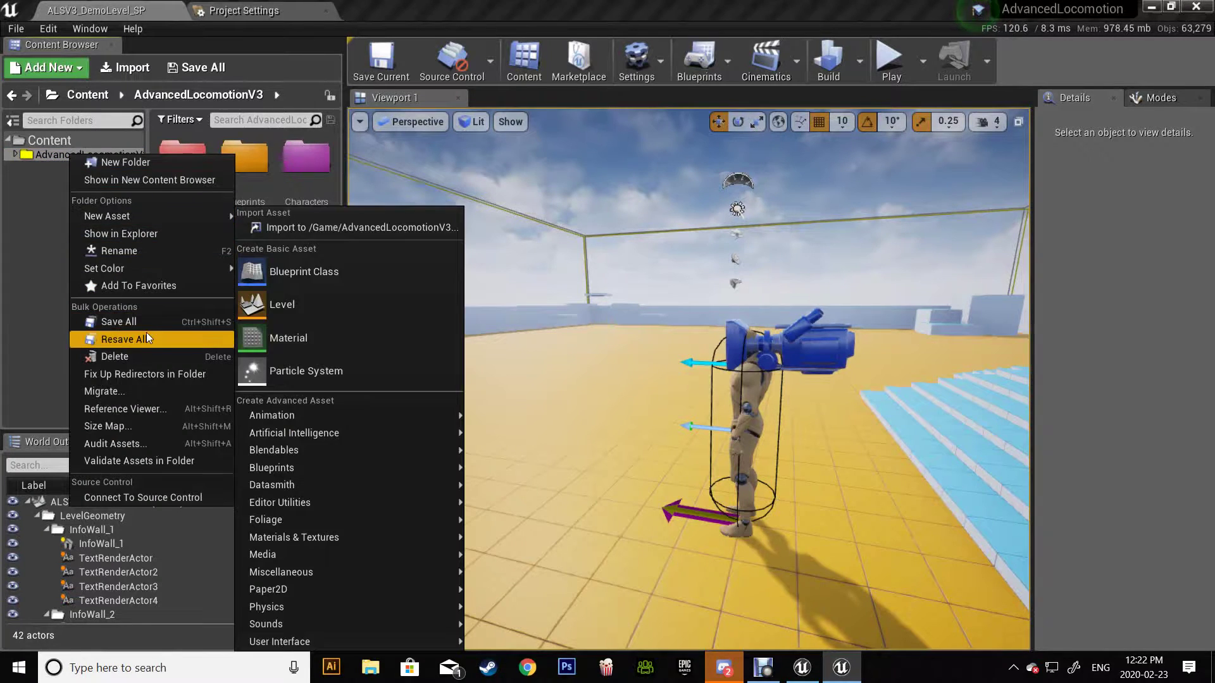
Step: Migrate the AdvancedLocomotionV3 folder into the FPSM project's Content folder
click(138, 393)
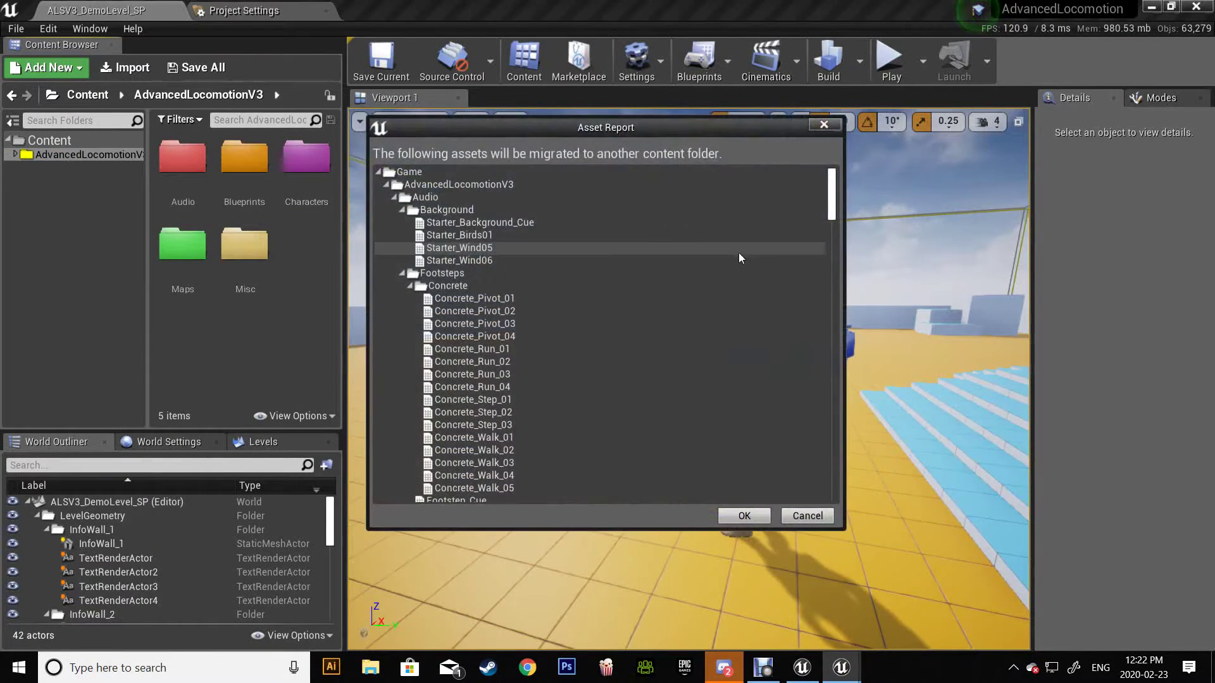
click(745, 518)
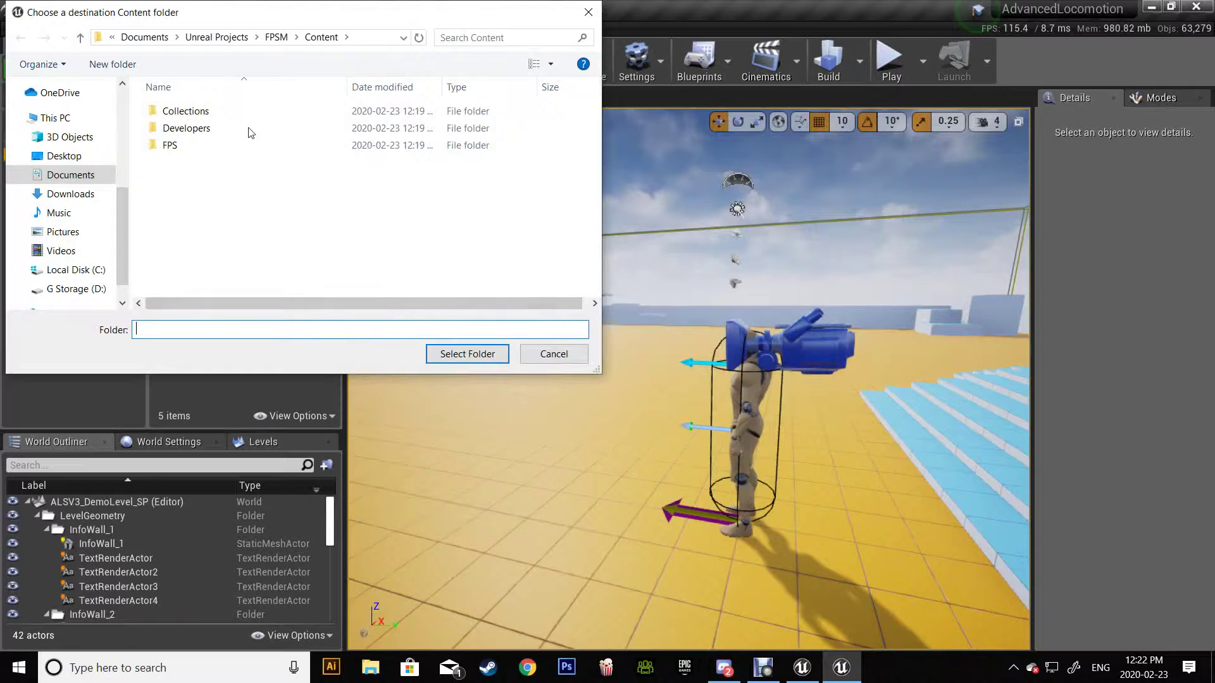
click(276, 37)
double_click(218, 128)
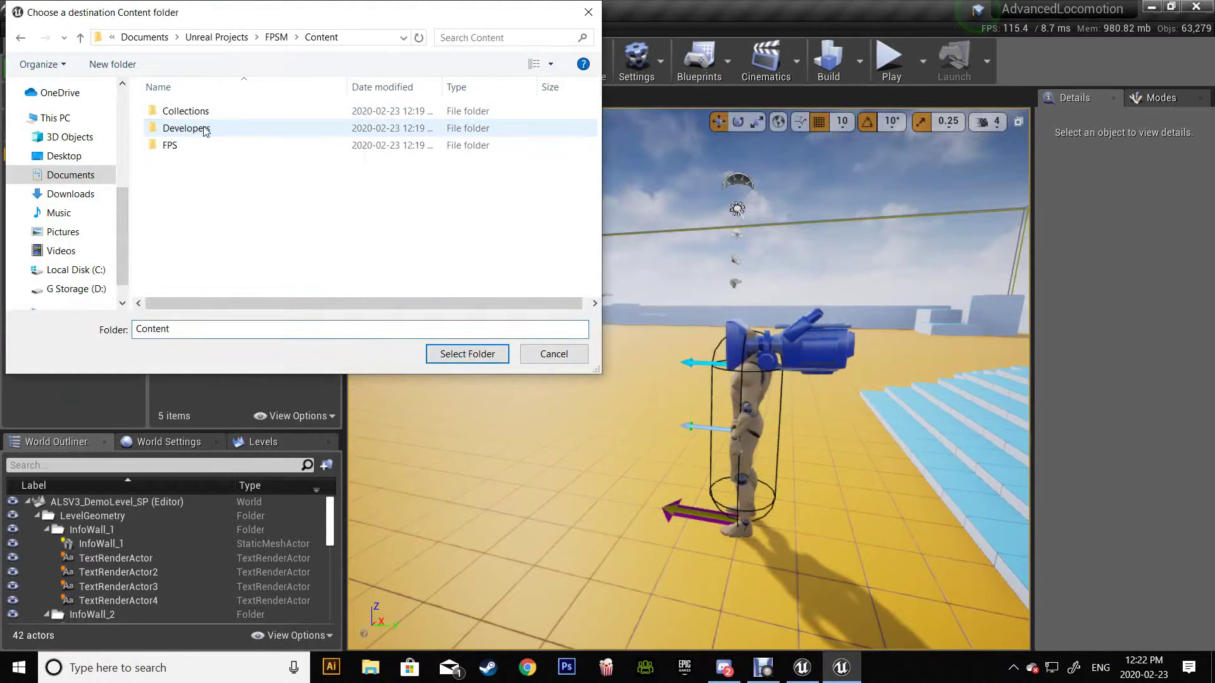
click(466, 354)
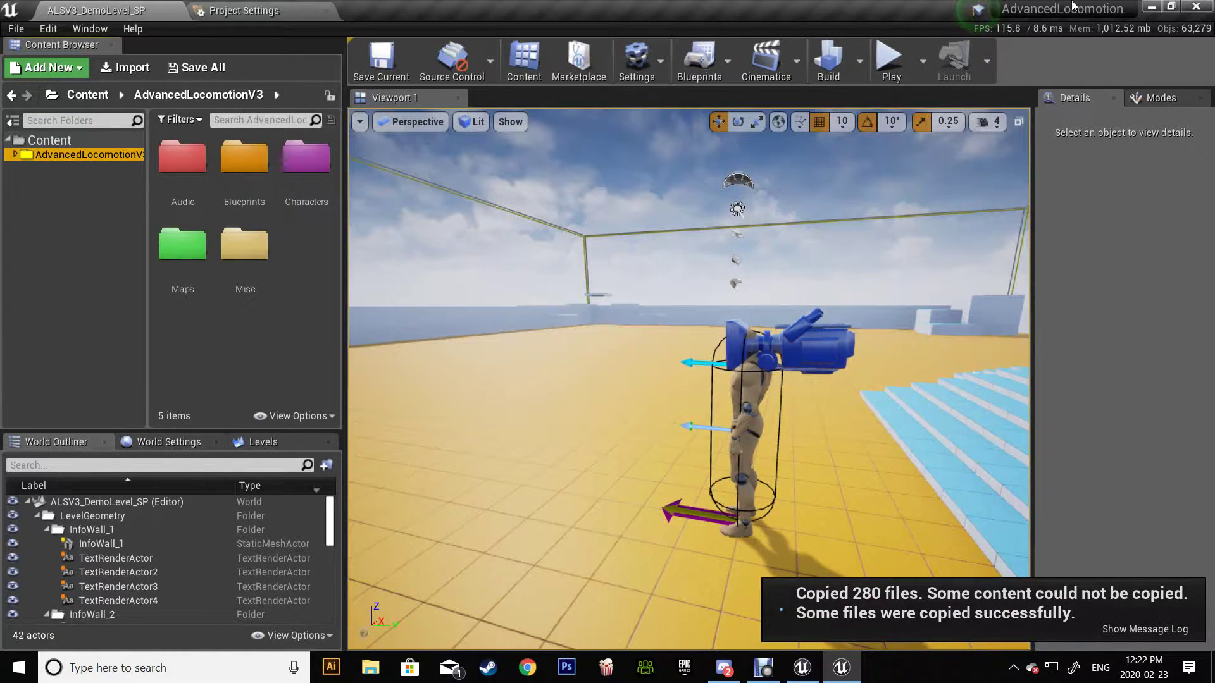
Step: Close the ALS editor and open BP_BaseCharacter from FPS > Blueprints > CharacterAndClasses
click(1196, 7)
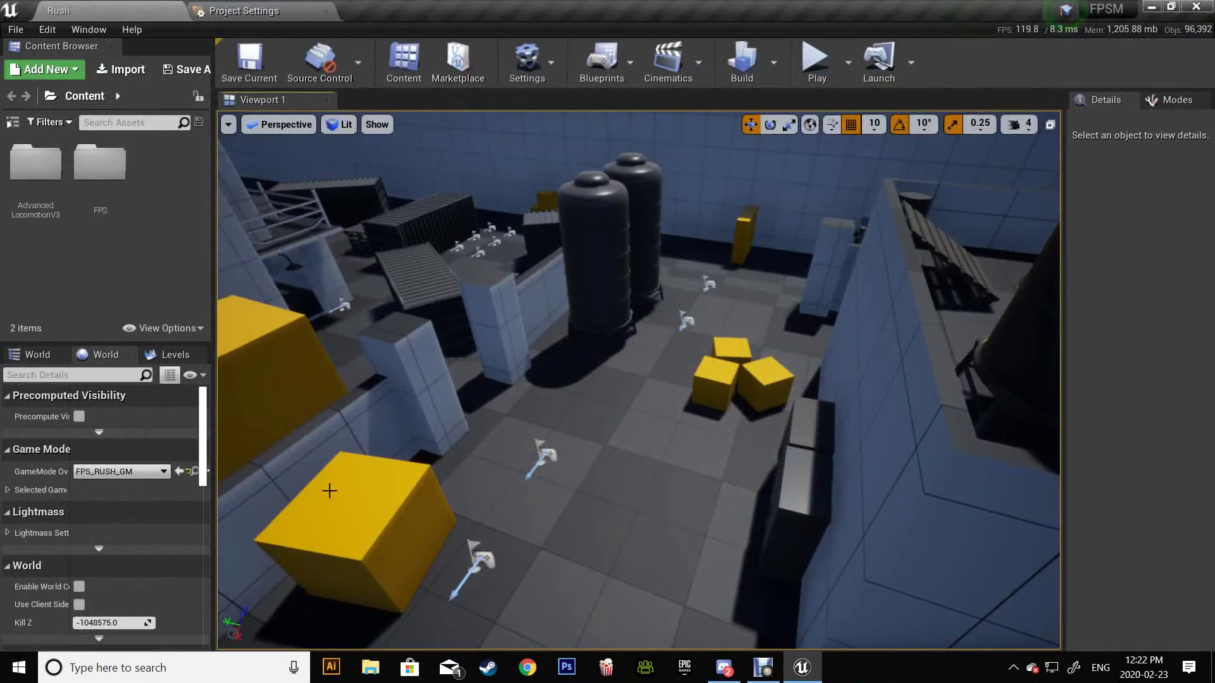
double_click(100, 165)
scroll(155, 266, down, 1)
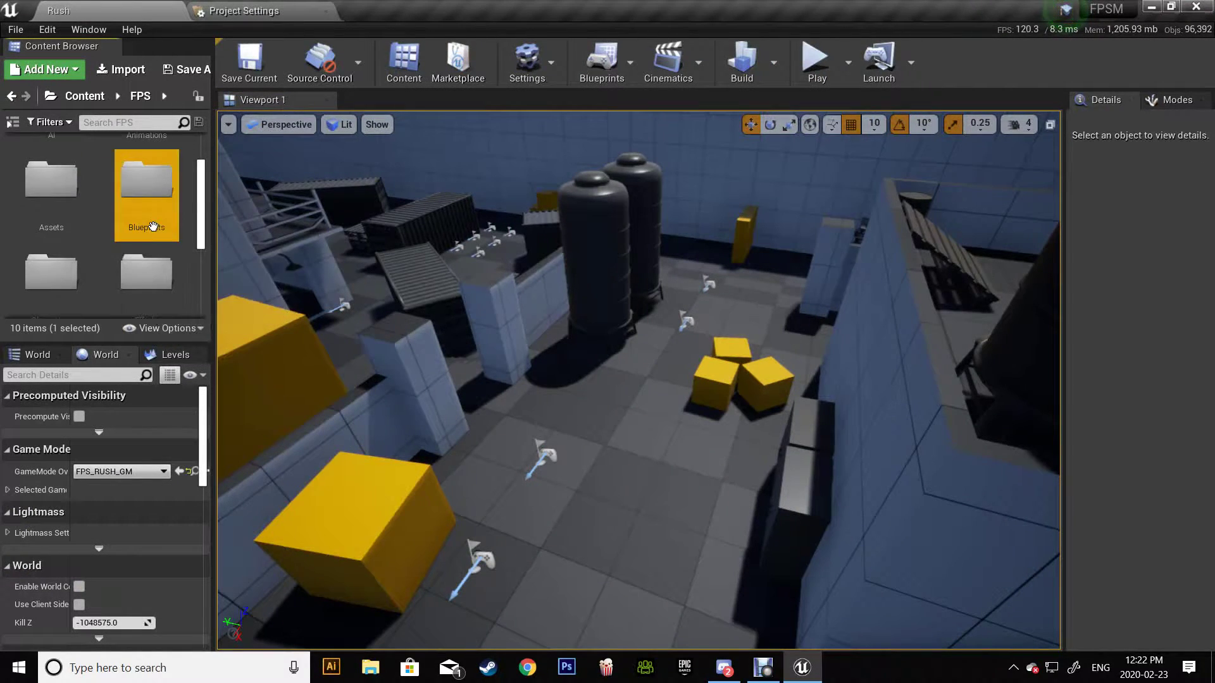
double_click(51, 185)
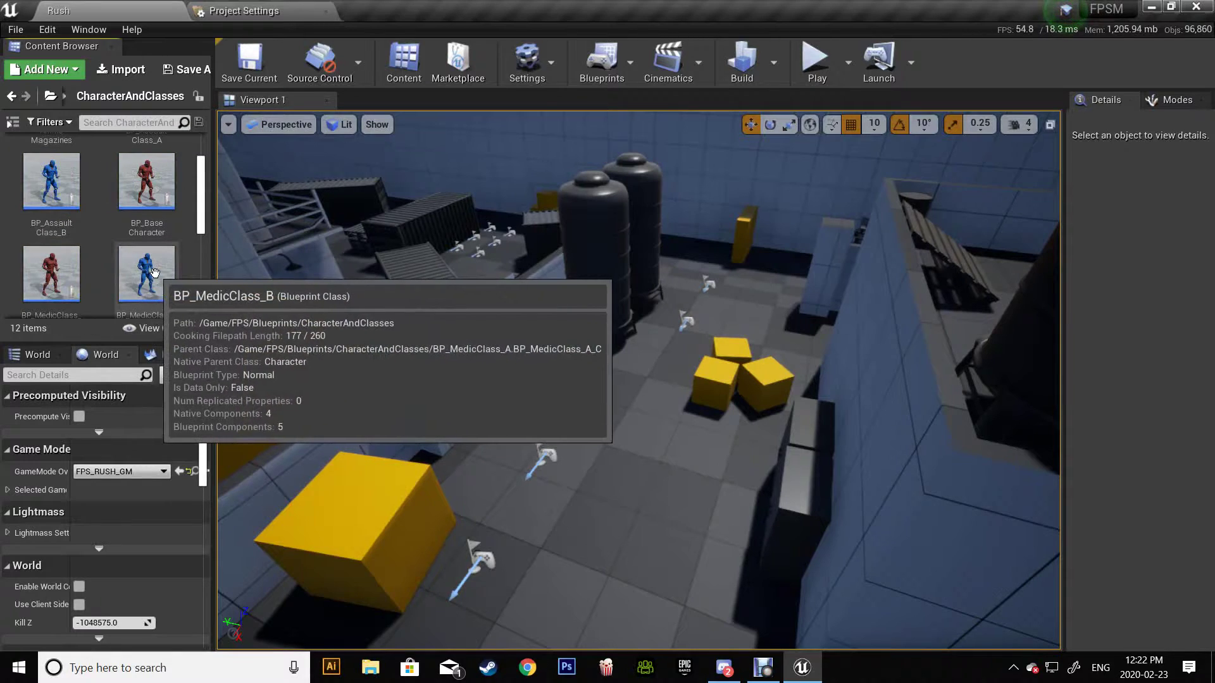
double_click(146, 236)
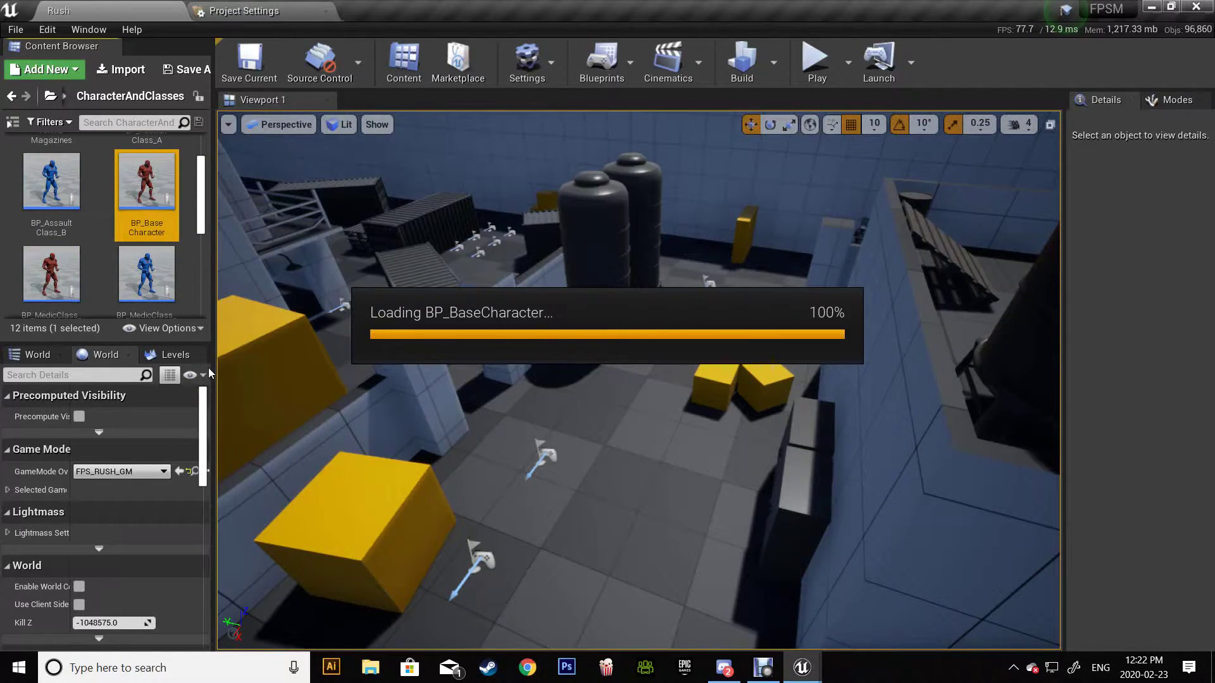
drag(340, 153, 411, 11)
Step: Select the MeshFP component, then create a material named M_Trans in the Materials folder
click(75, 189)
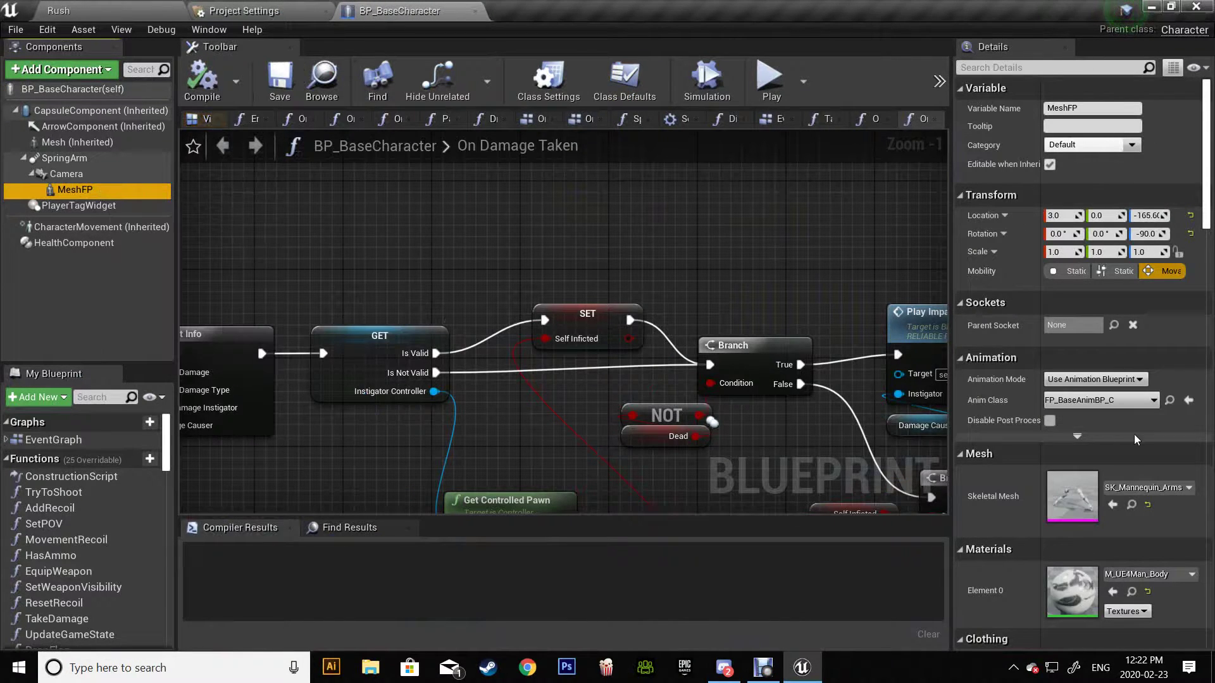
click(58, 11)
right_click(181, 155)
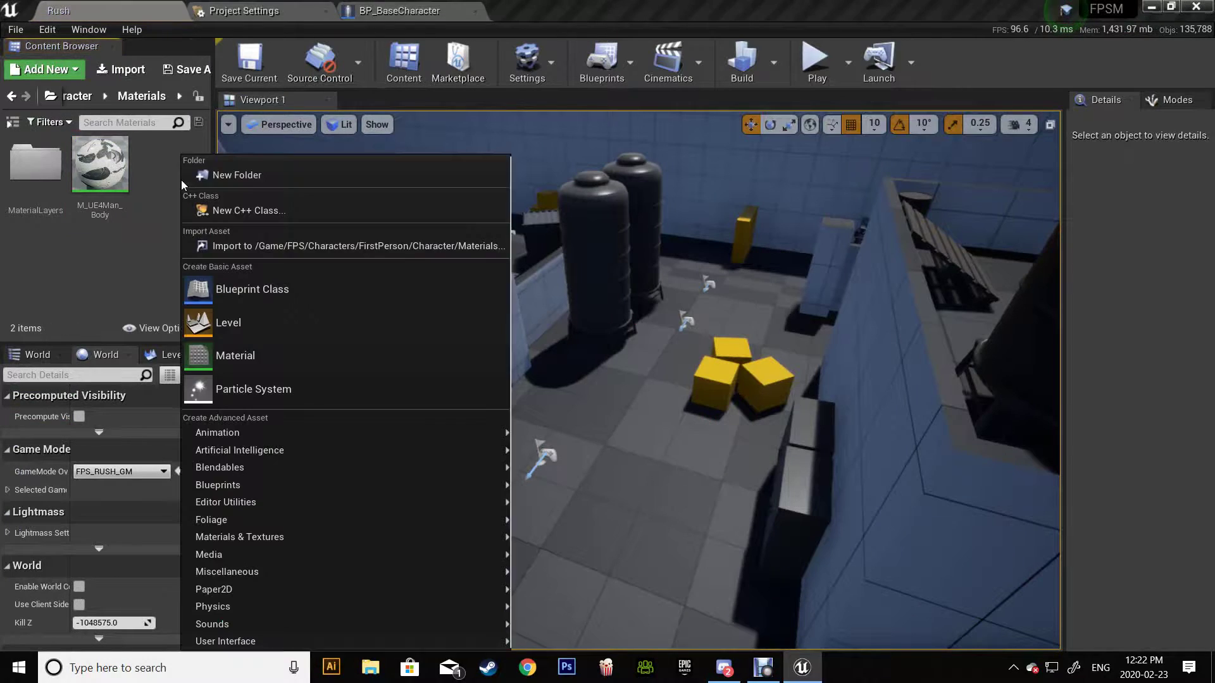
click(241, 358)
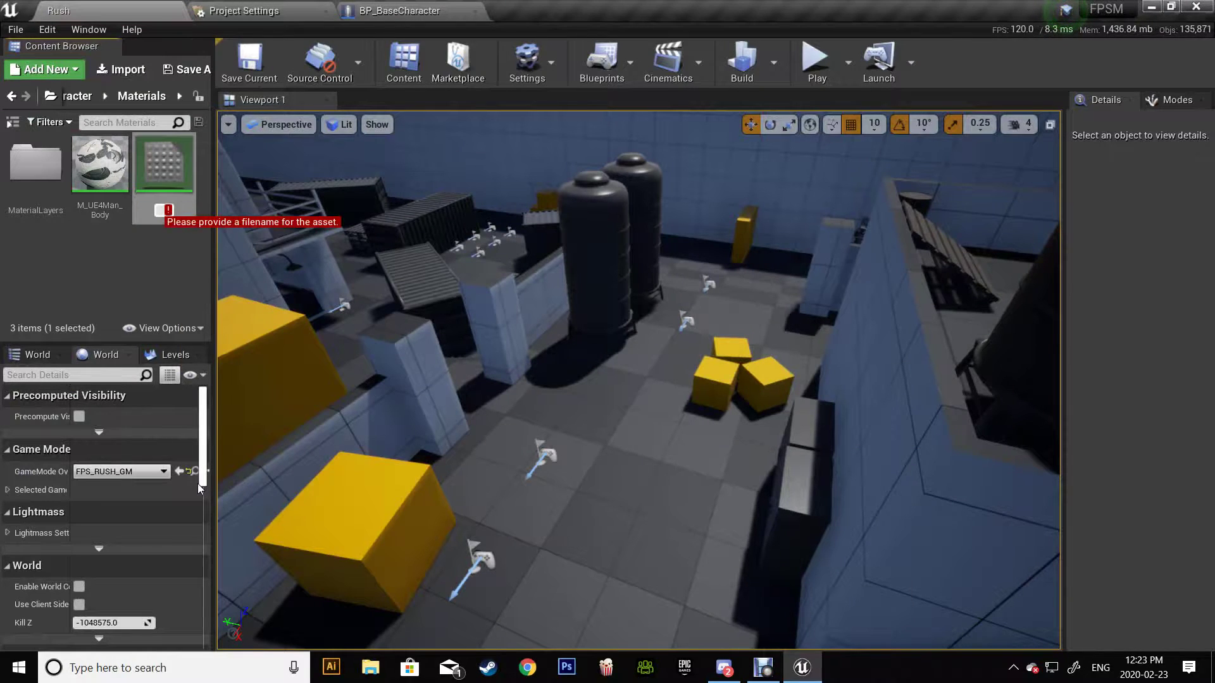
text(M)
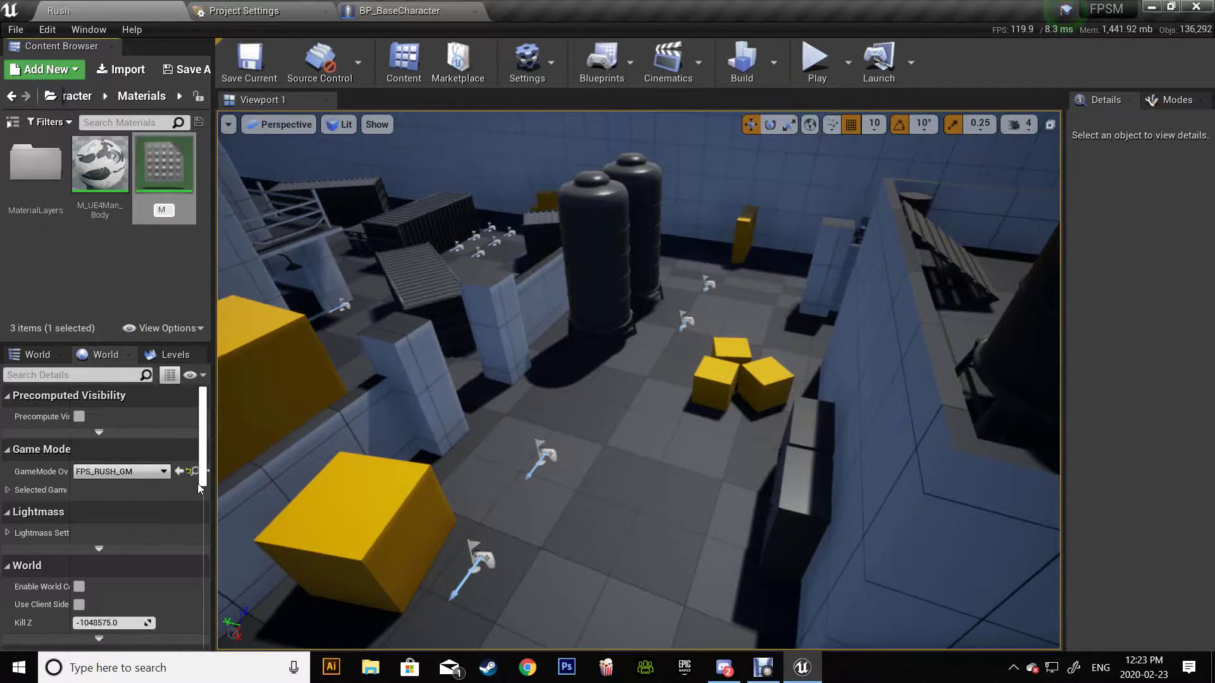
text(_Trans)
key(Return)
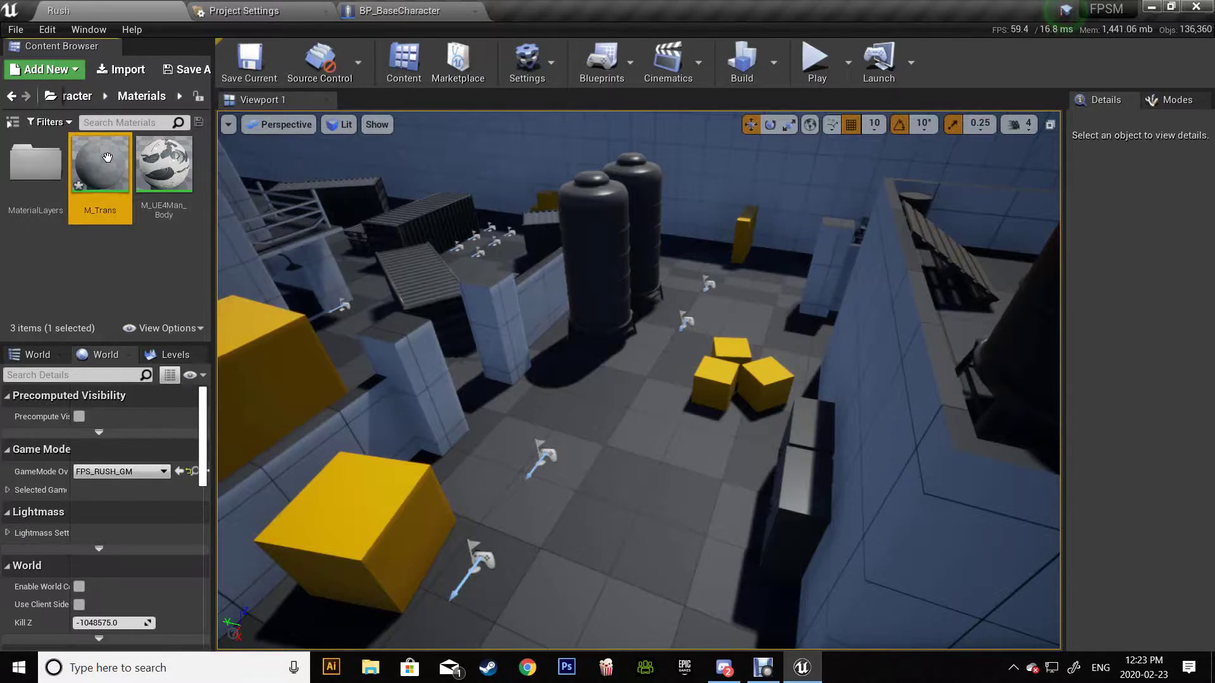
Step: Make M_Trans a Translucent material with a Constant 0 node driving Opacity
double_click(101, 164)
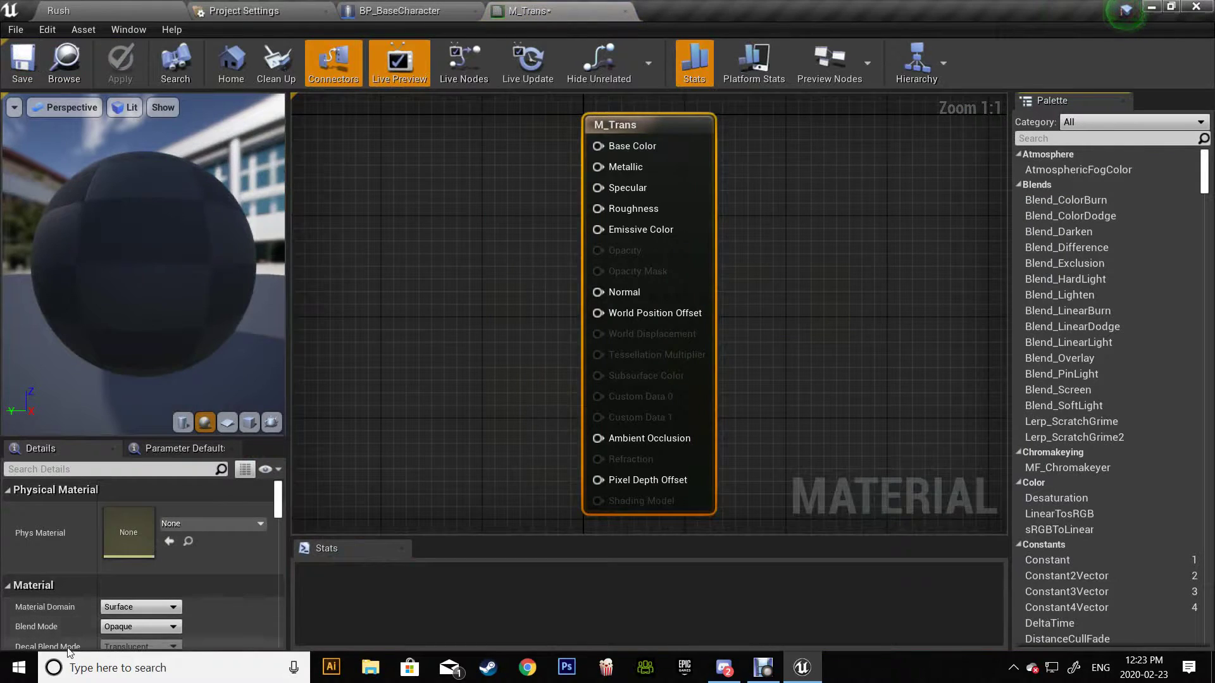
click(140, 626)
click(126, 569)
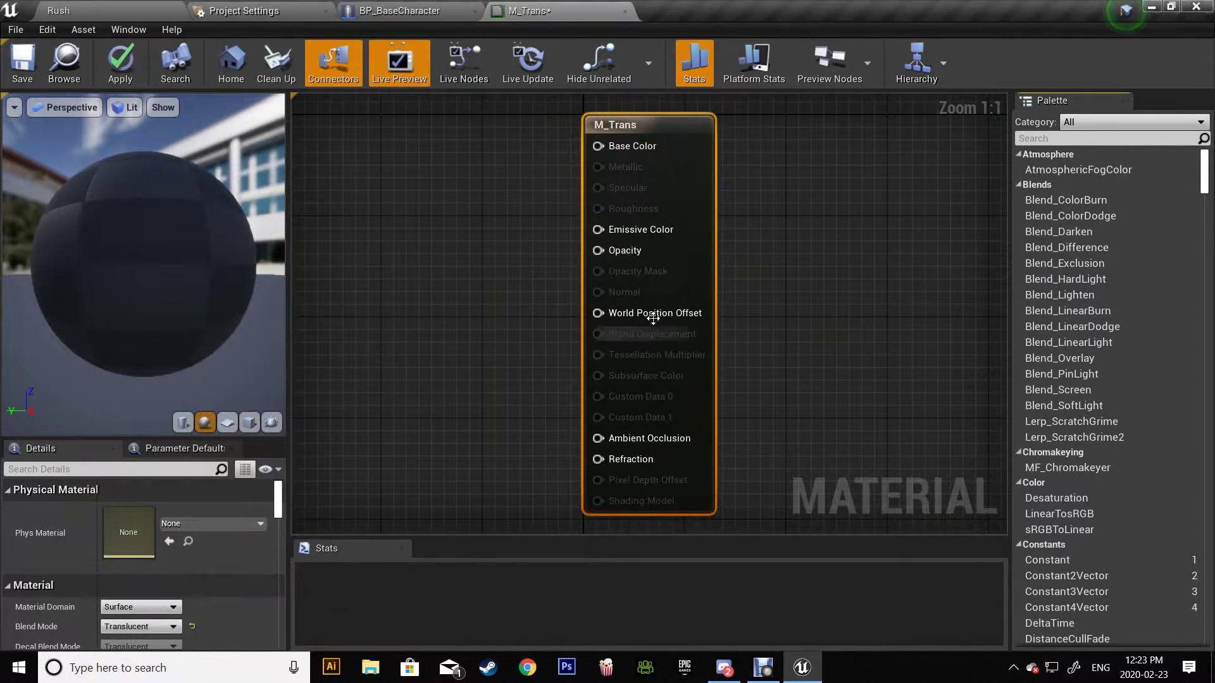
drag(598, 250, 547, 266)
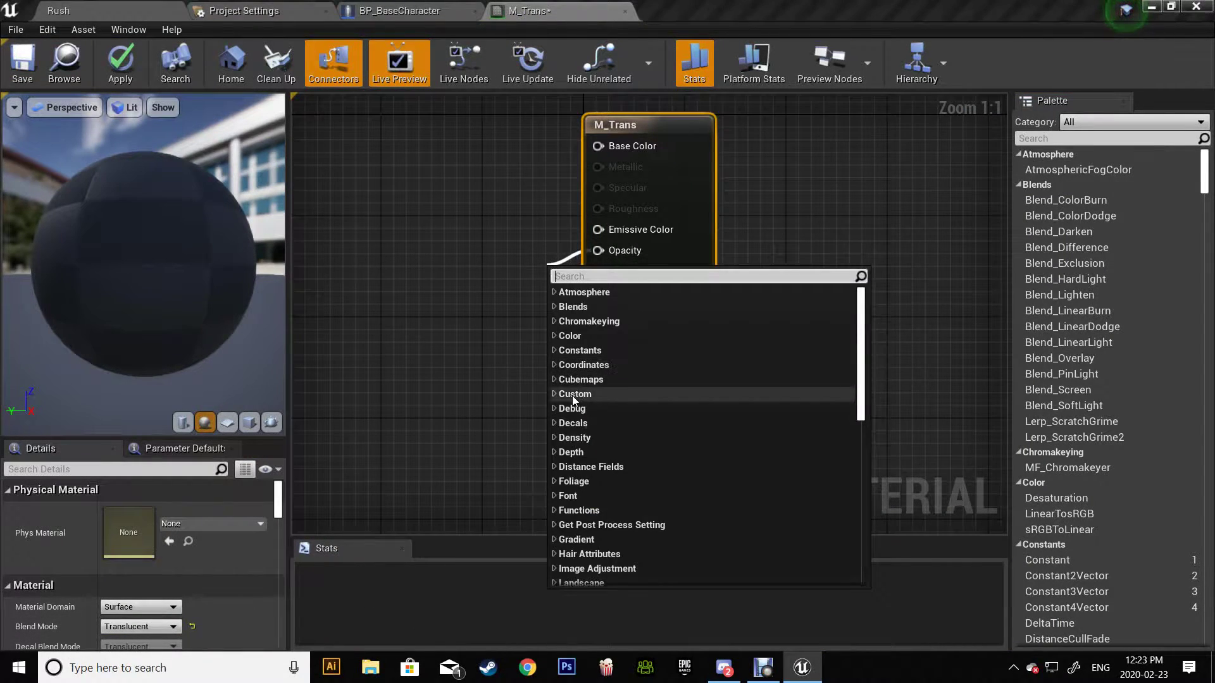
click(556, 350)
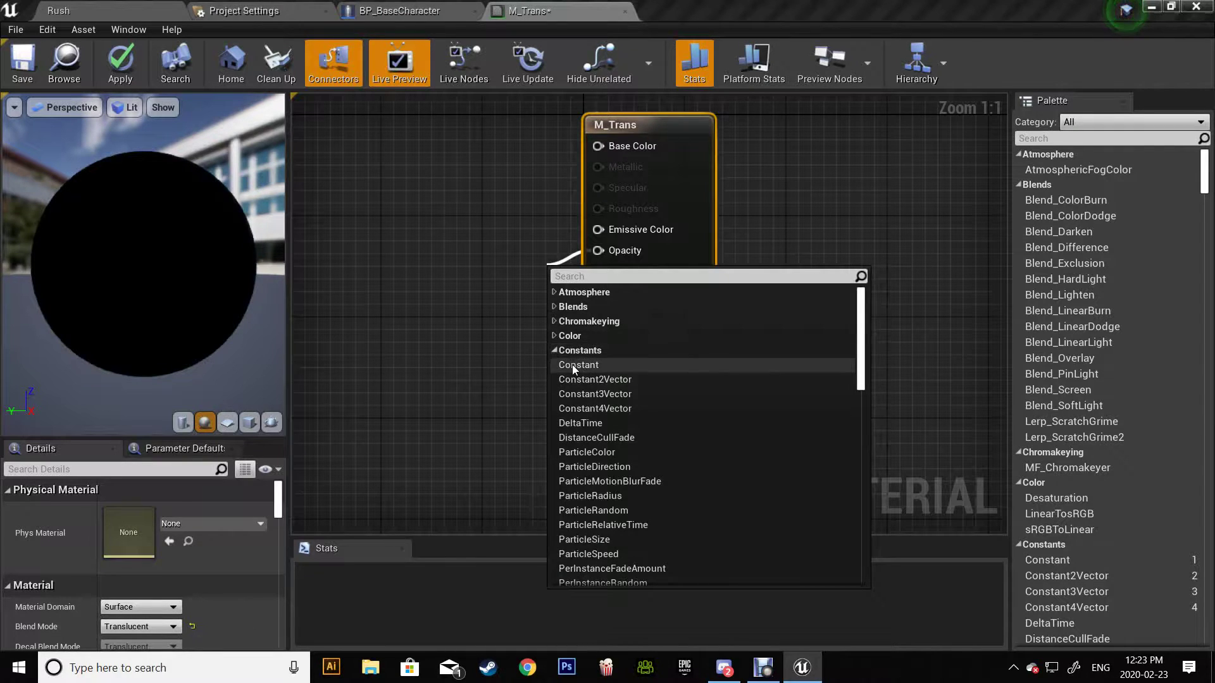
click(560, 364)
Step: Apply and save the M_Trans material, then return to BP_BaseCharacter
click(120, 64)
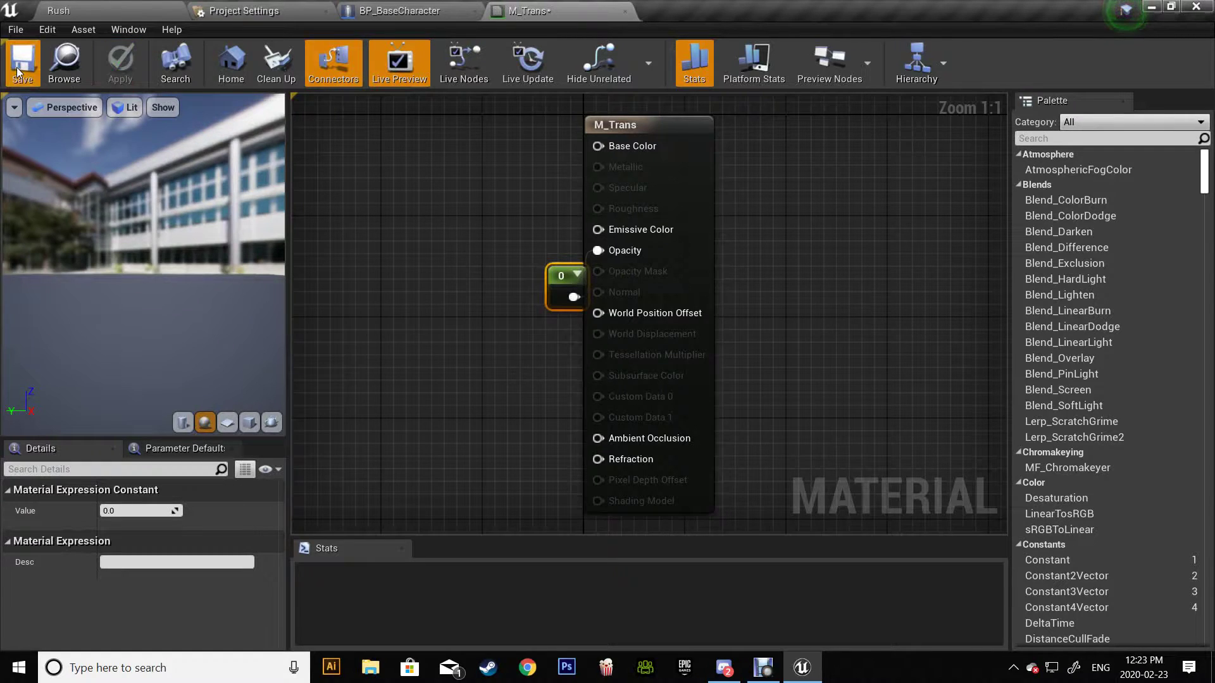
click(18, 71)
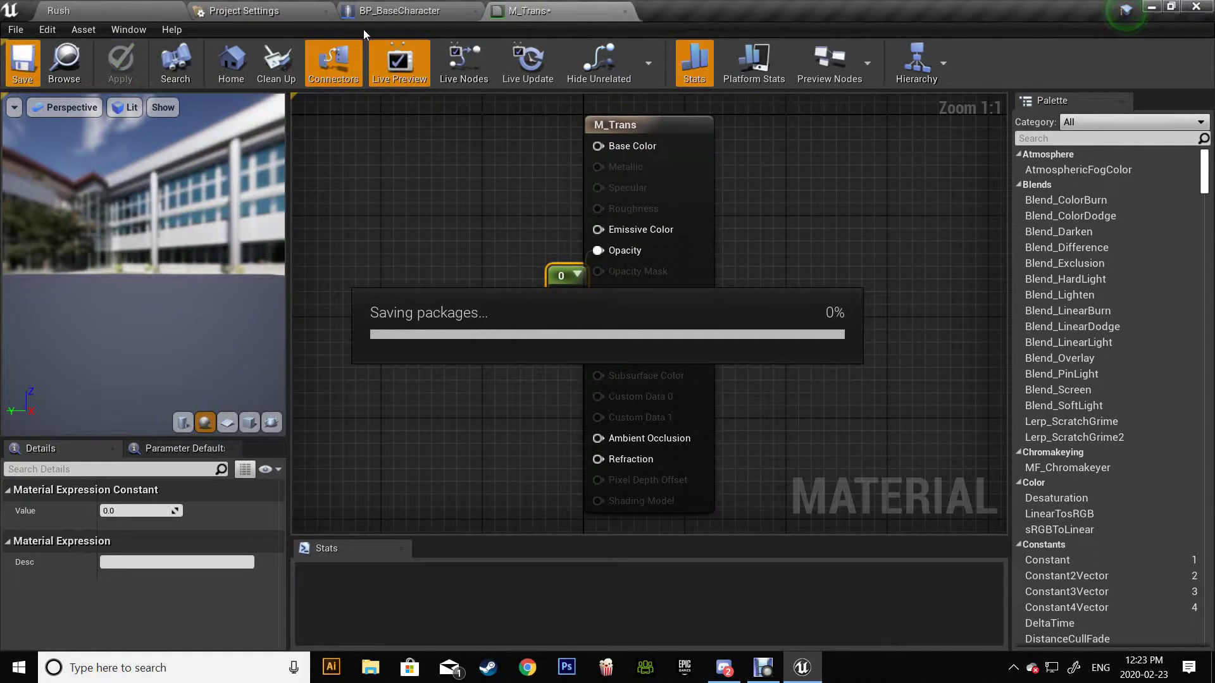
click(406, 13)
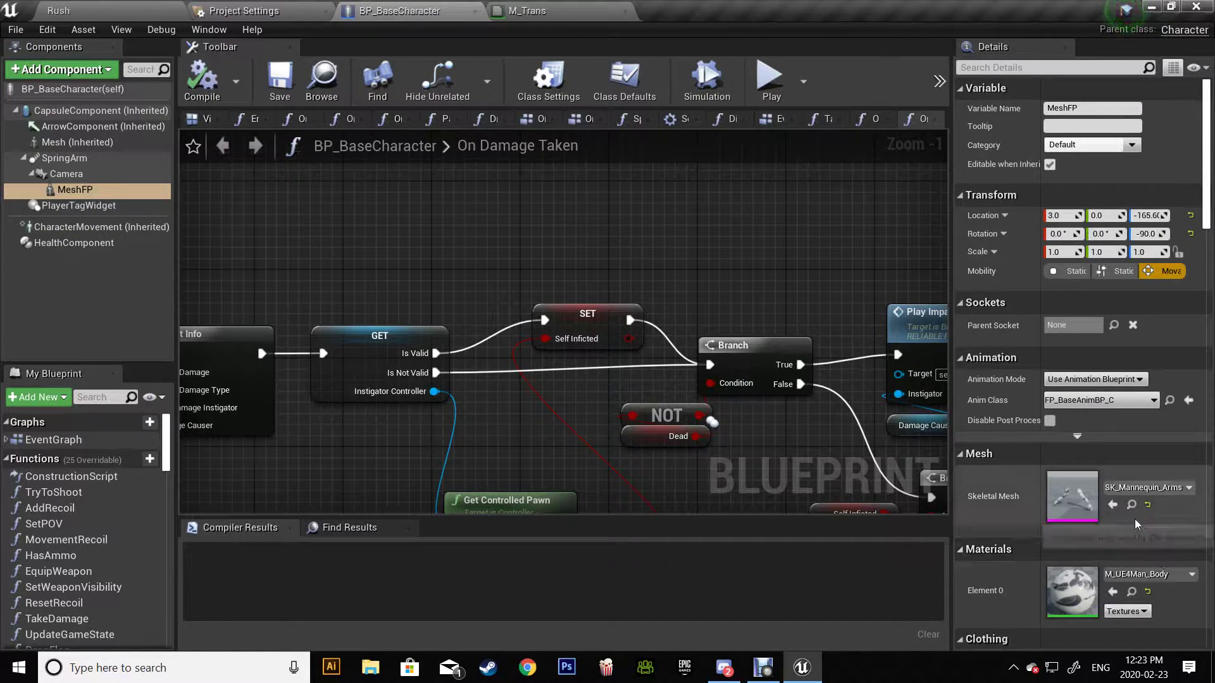
Step: Assign M_Trans to MeshFP's Element 0 and leave Owner No See off on the inherited Mesh
click(1113, 591)
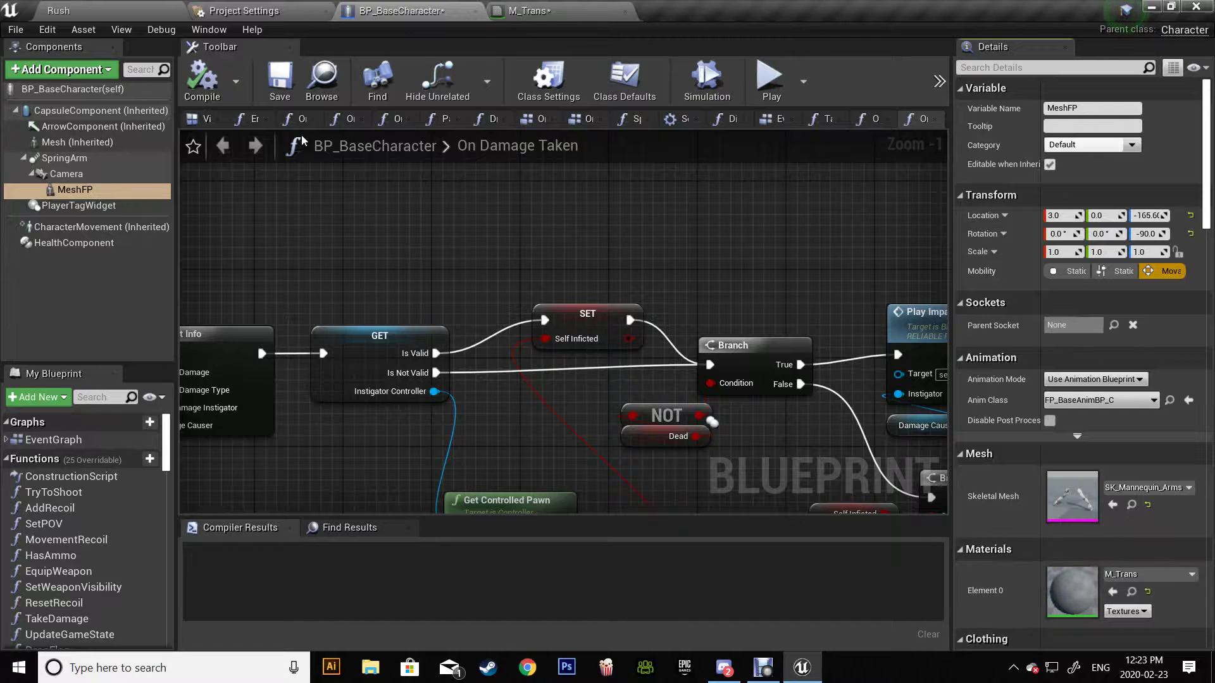
click(82, 142)
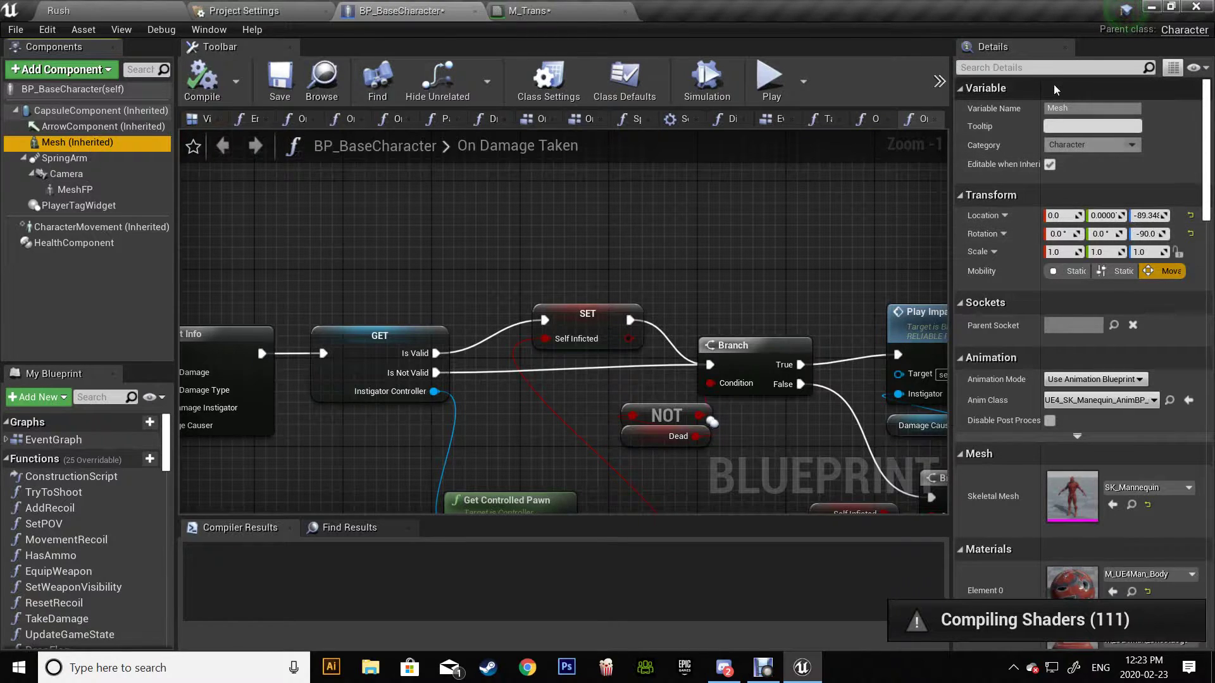
text(see)
click(1050, 118)
click(1049, 118)
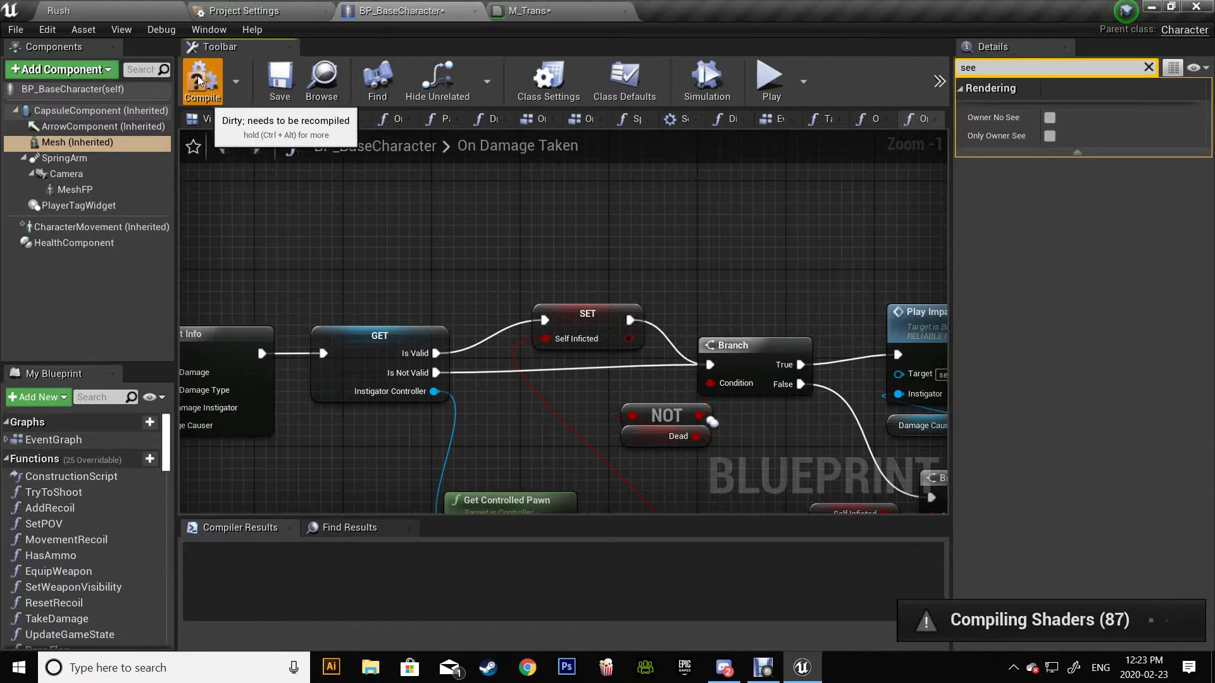
click(111, 13)
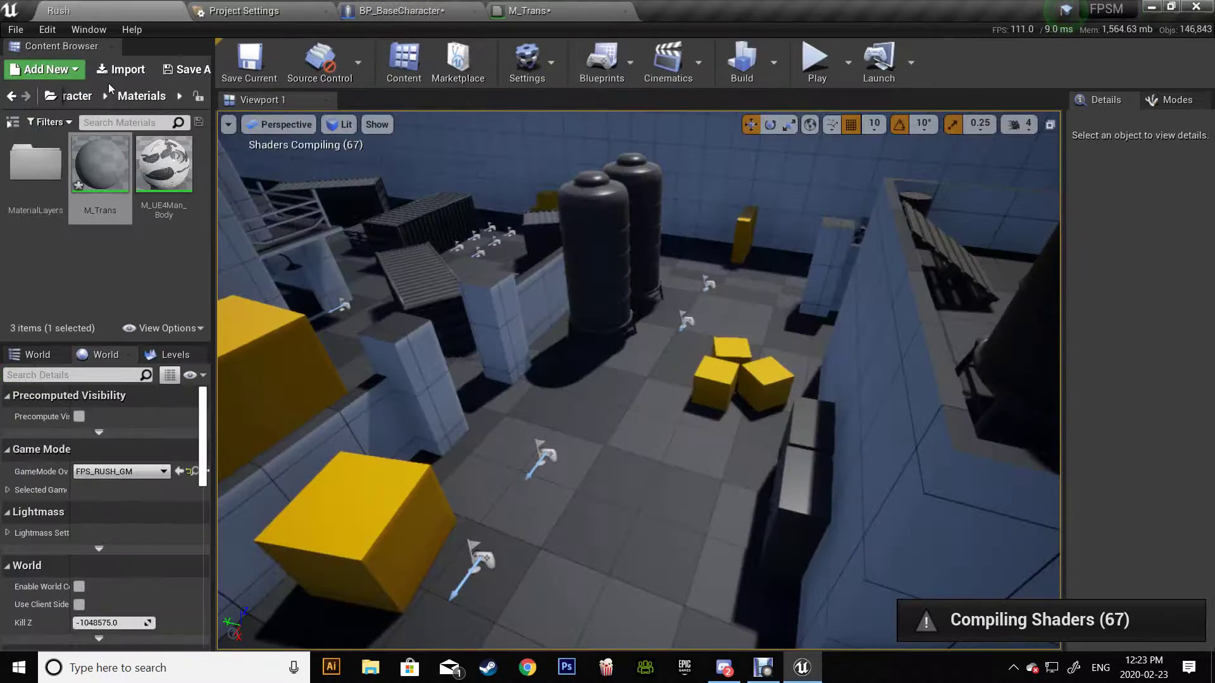
Step: Widen the Content Browser folder tree, browse to the Weapons folder and open BP_BaseWeapon
click(12, 122)
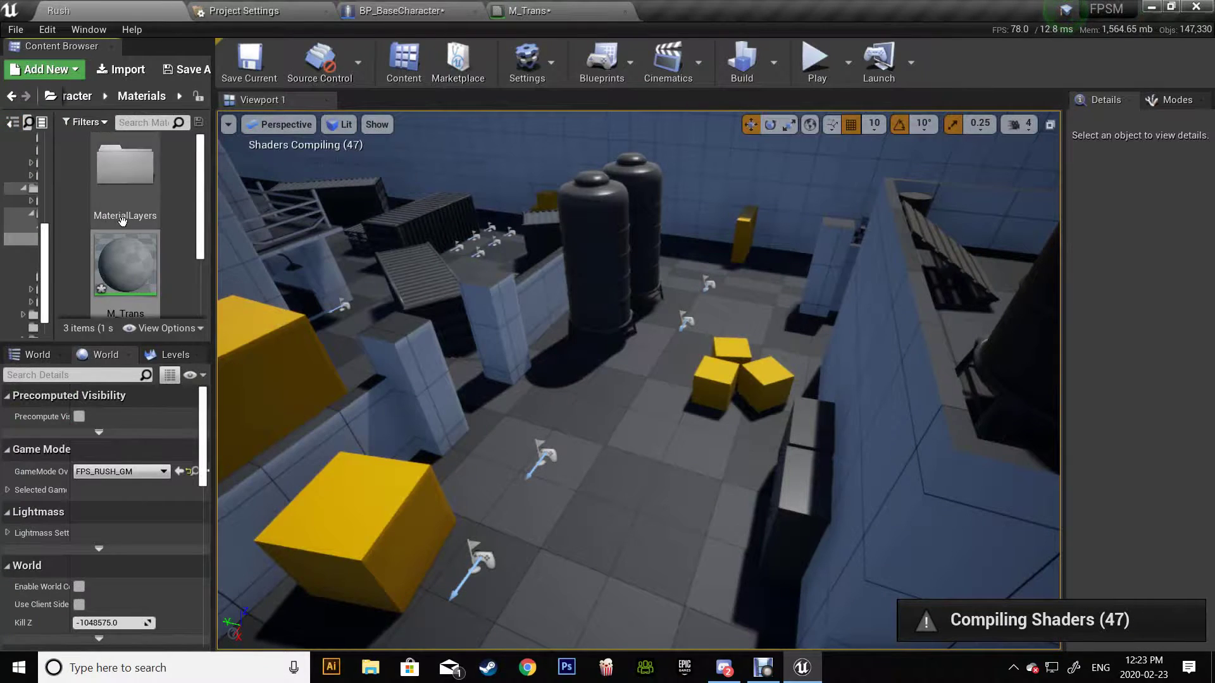
drag(89, 178, 123, 181)
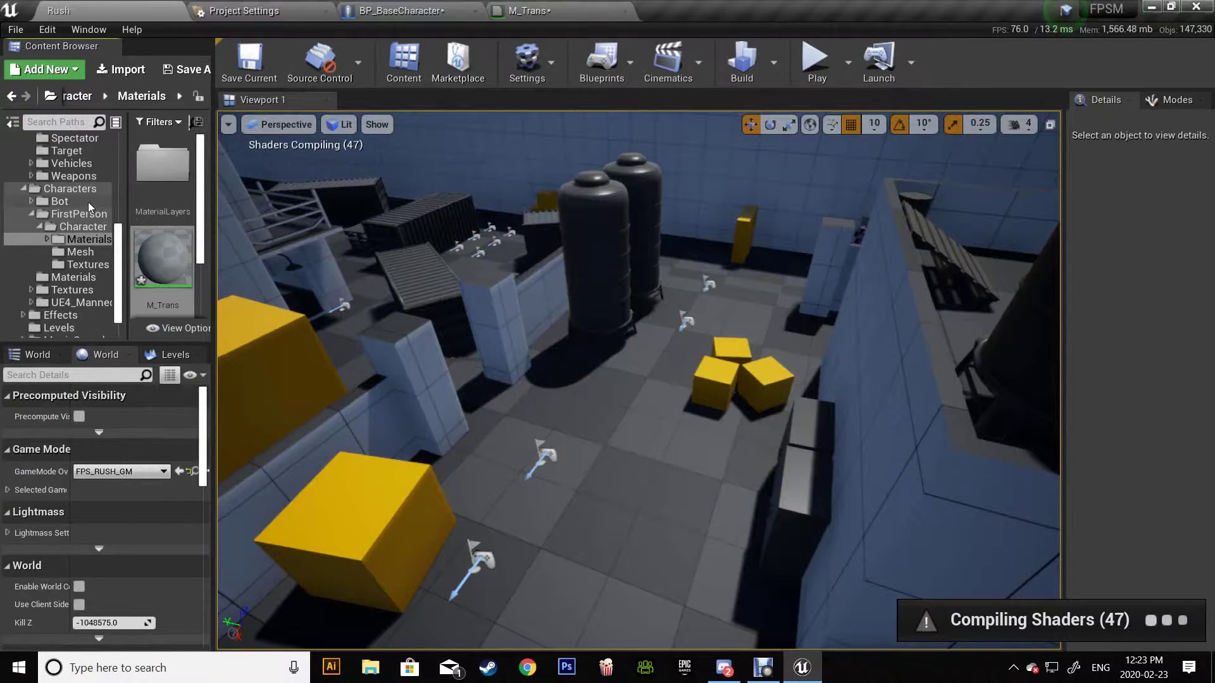
click(81, 178)
drag(218, 201, 309, 204)
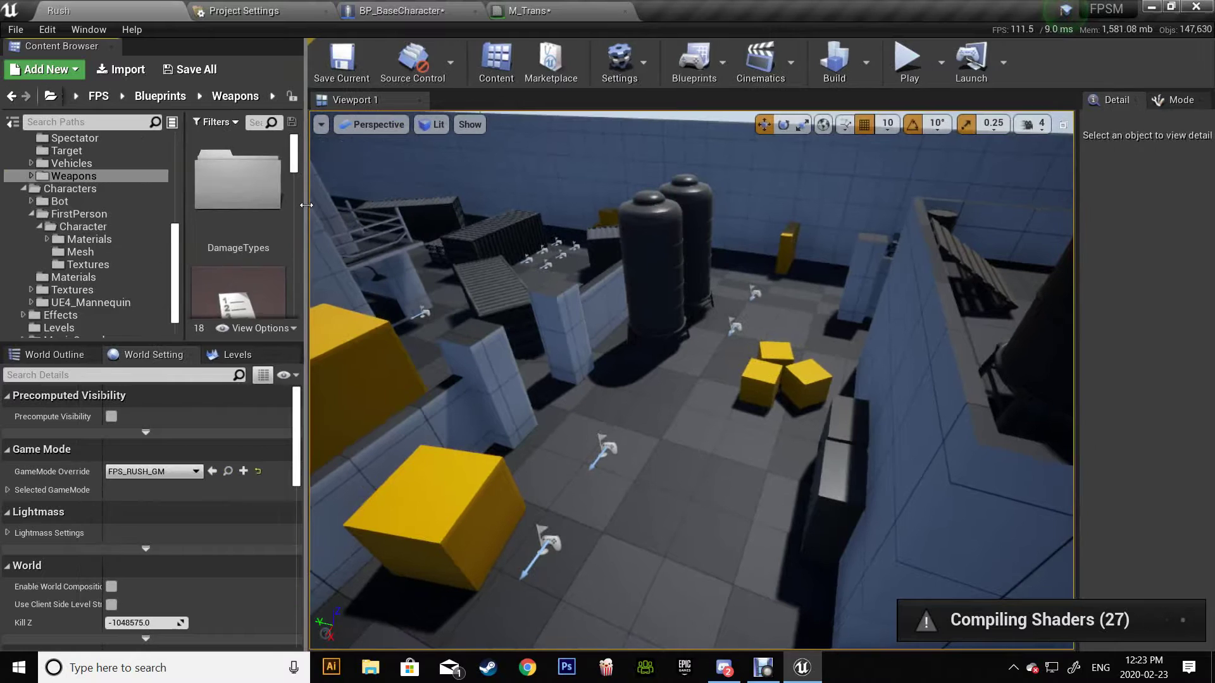
scroll(268, 227, down, 2)
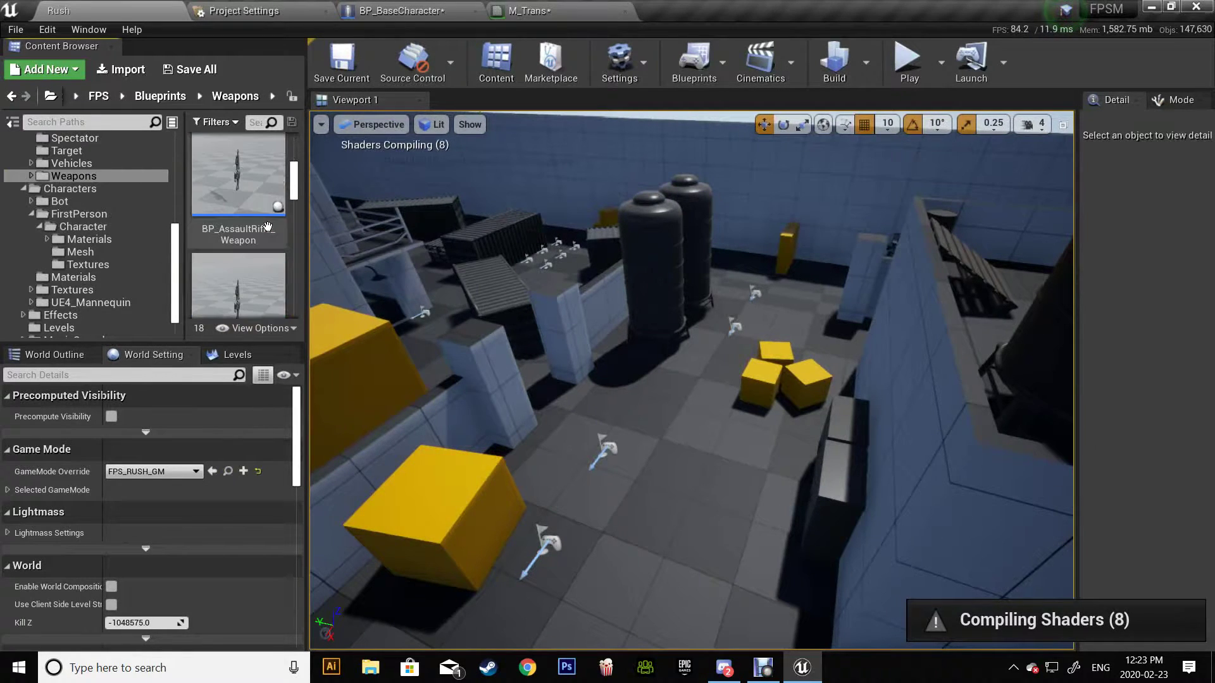
scroll(268, 226, up, 1)
double_click(266, 229)
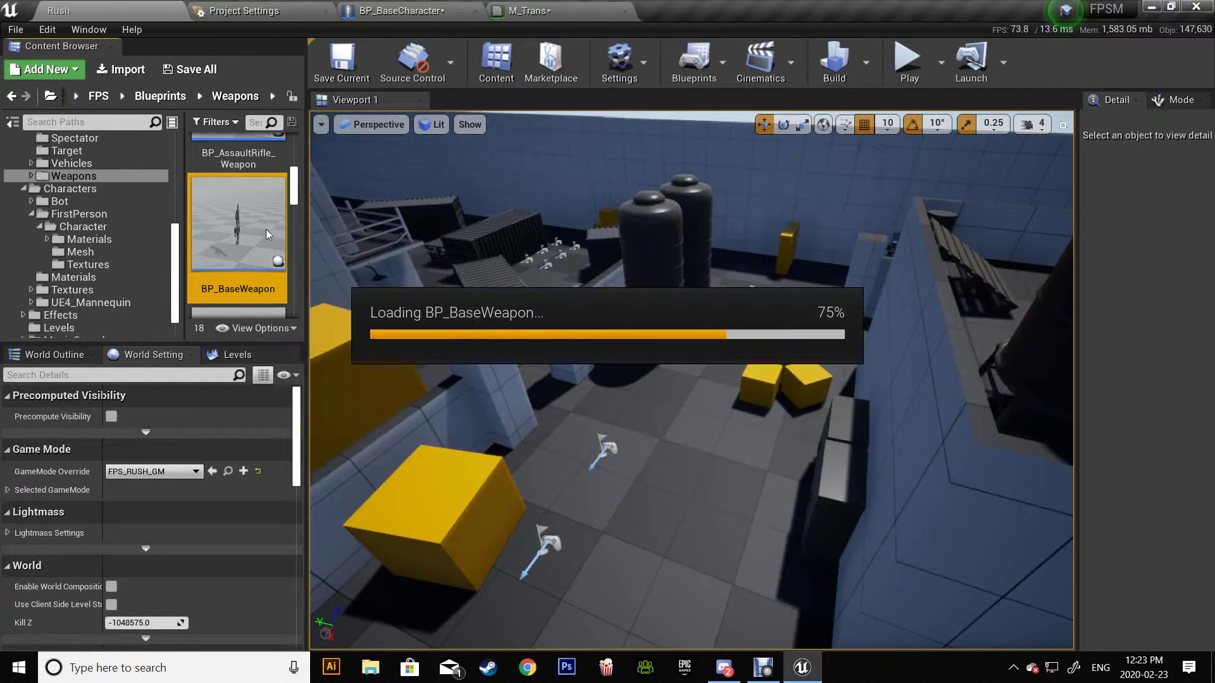
Step: Hide MeshFPP from its owner and let the owner see MeshTPP
click(76, 128)
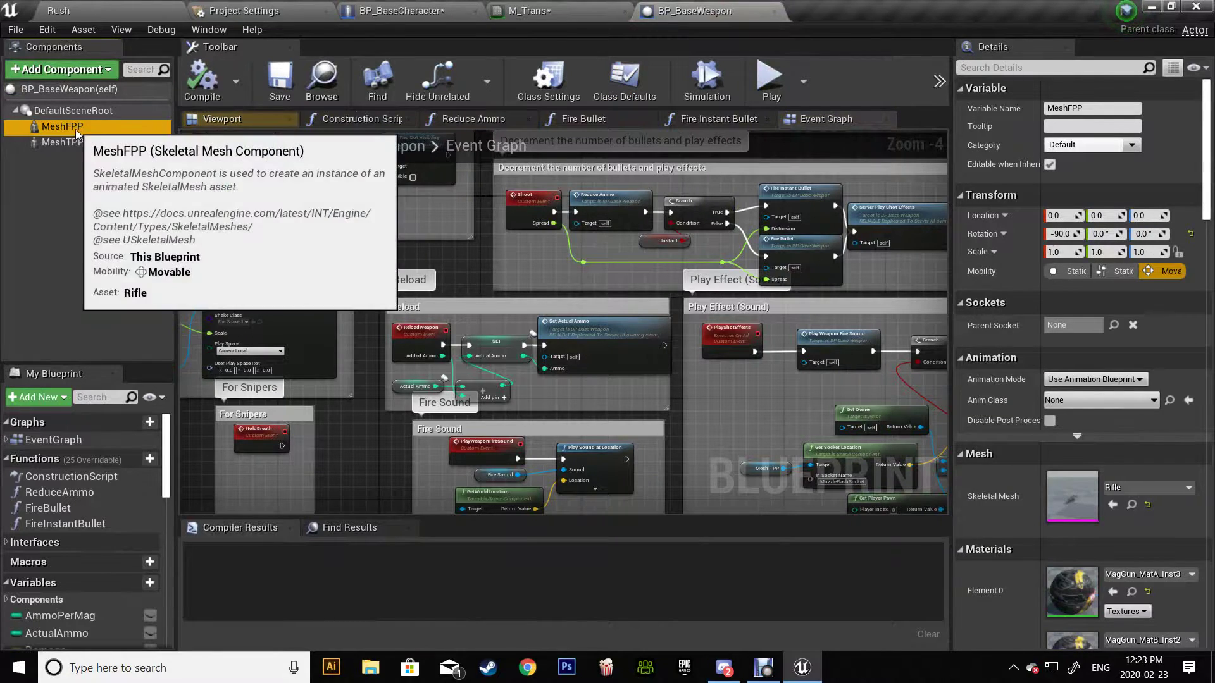
click(1000, 68)
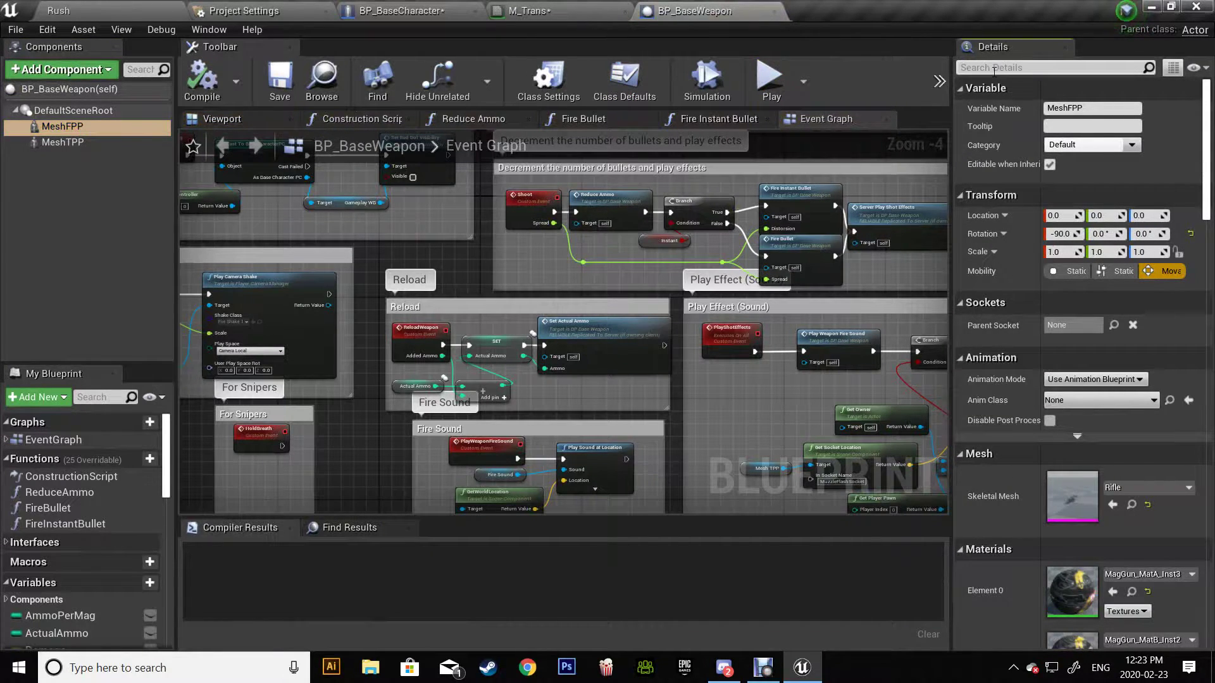
text(see)
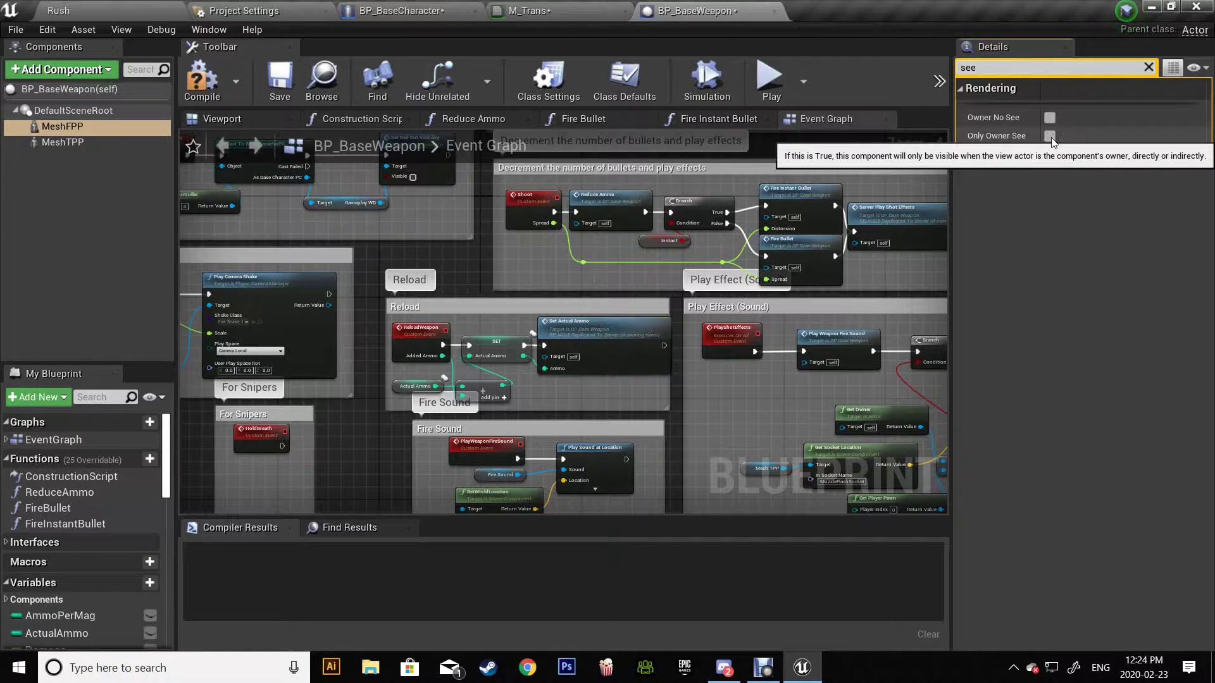
click(1050, 117)
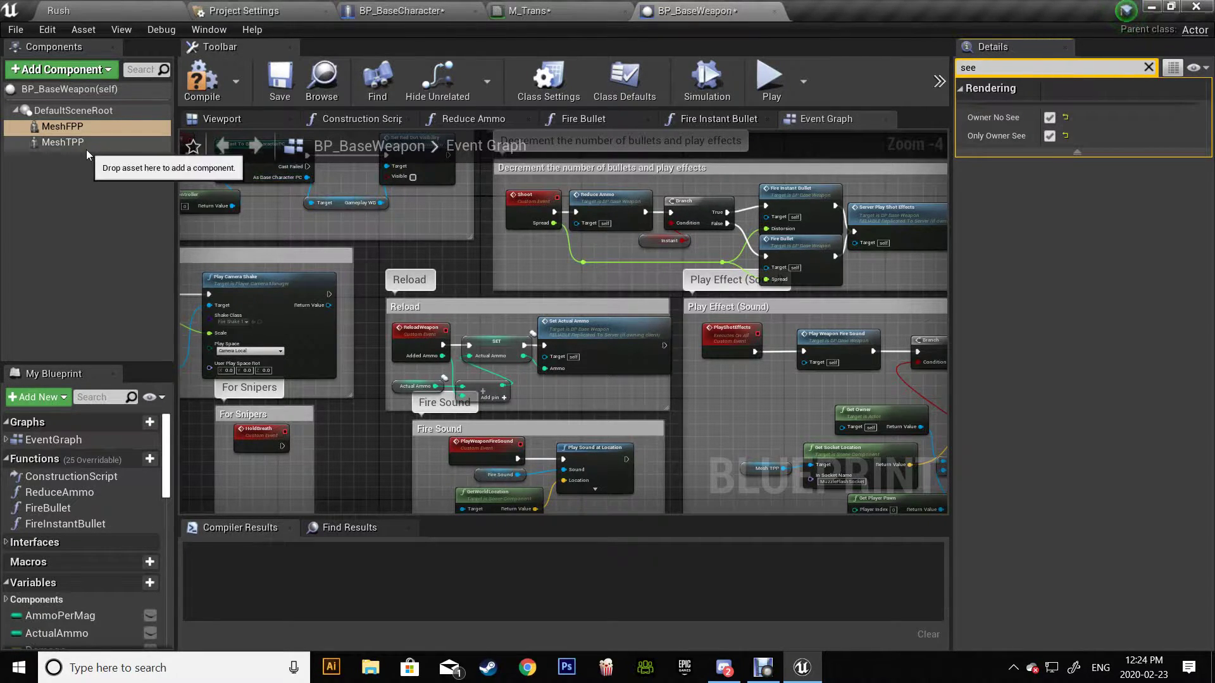
click(63, 143)
click(1049, 118)
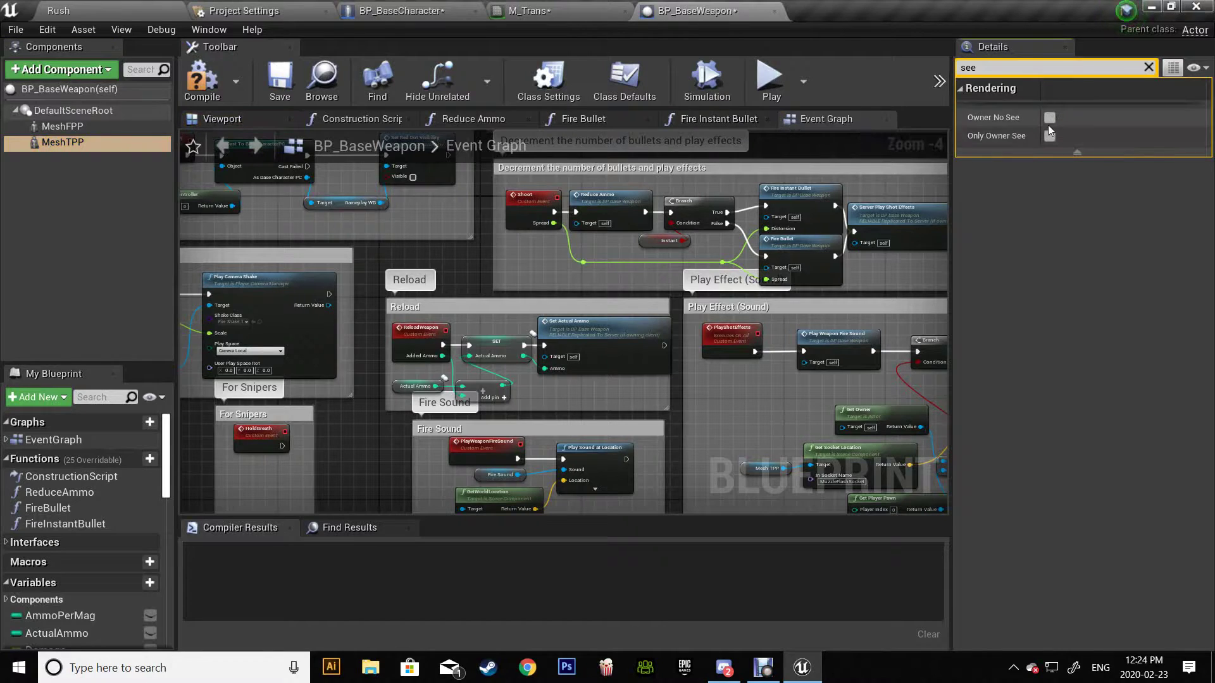
Step: Retarget the muzzle effect attachment from Mesh FPP to Mesh TPP and compile BP_BaseWeapon
right_drag(545, 296, 3, 374)
scroll(380, 248, up, 4)
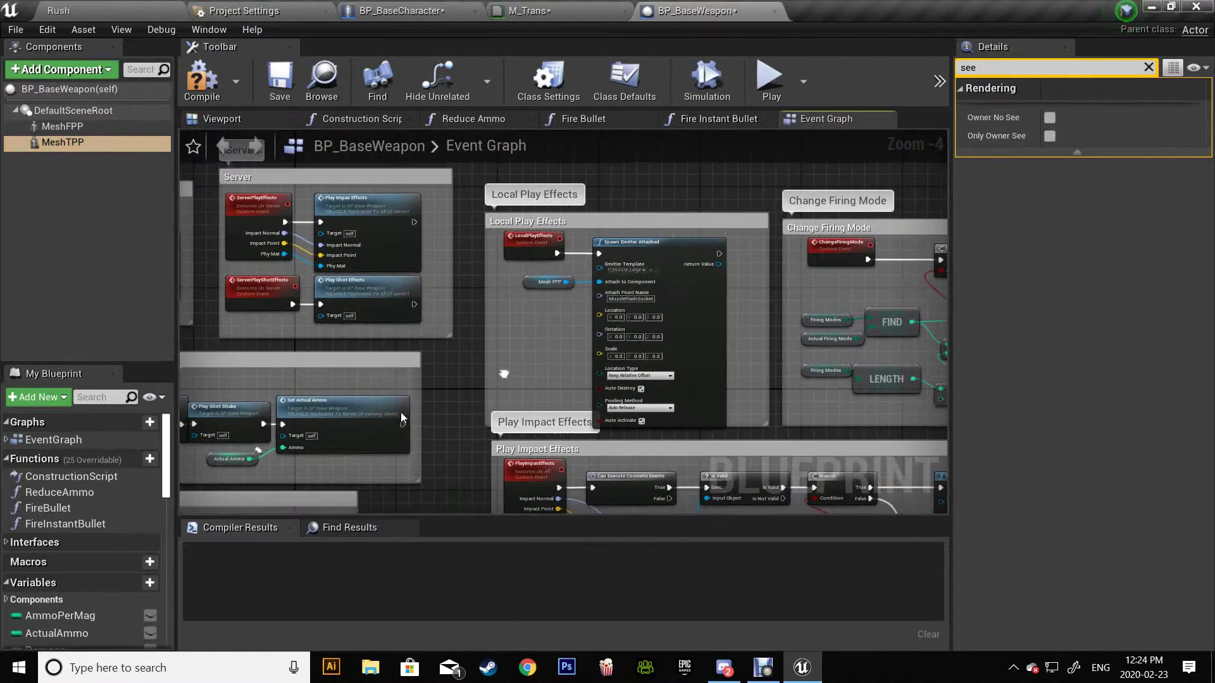
click(68, 145)
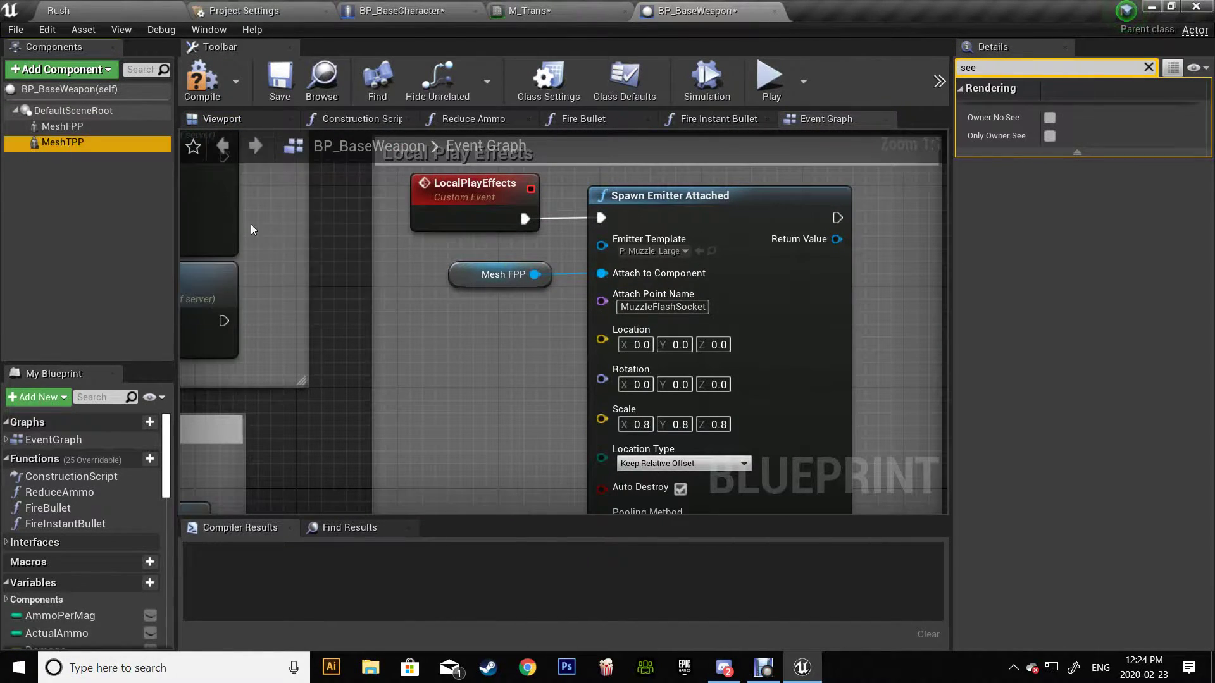
drag(469, 283, 463, 277)
right_drag(501, 322, 647, 256)
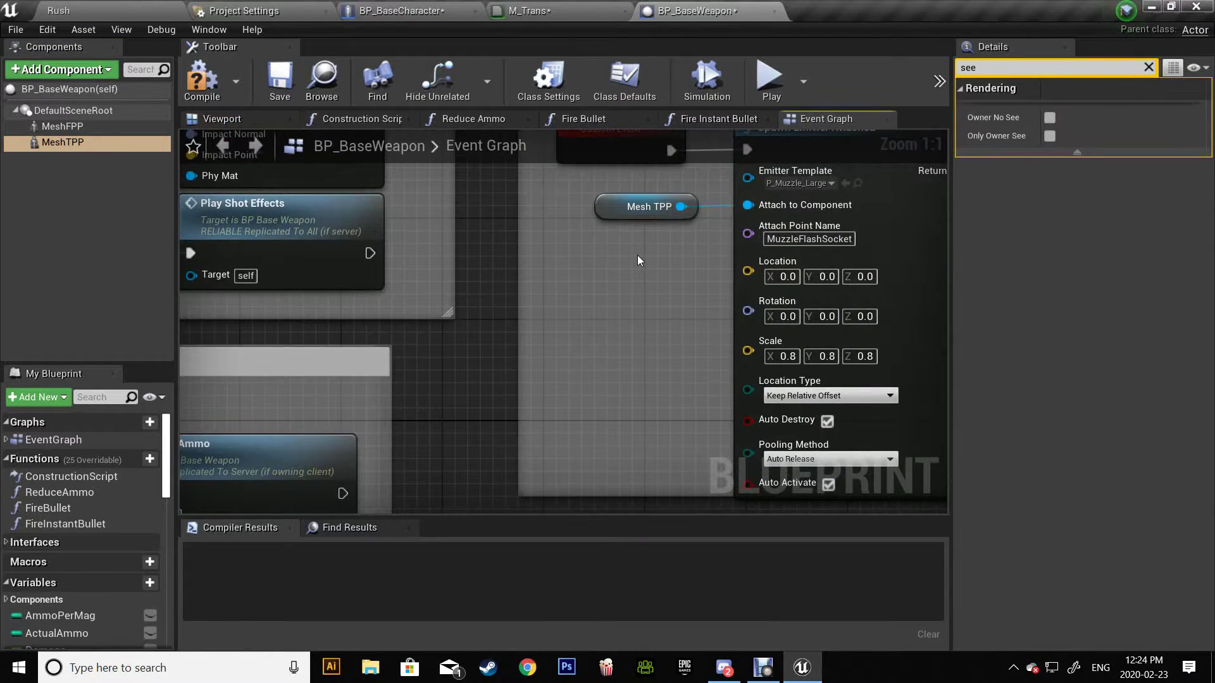
scroll(637, 255, down, 8)
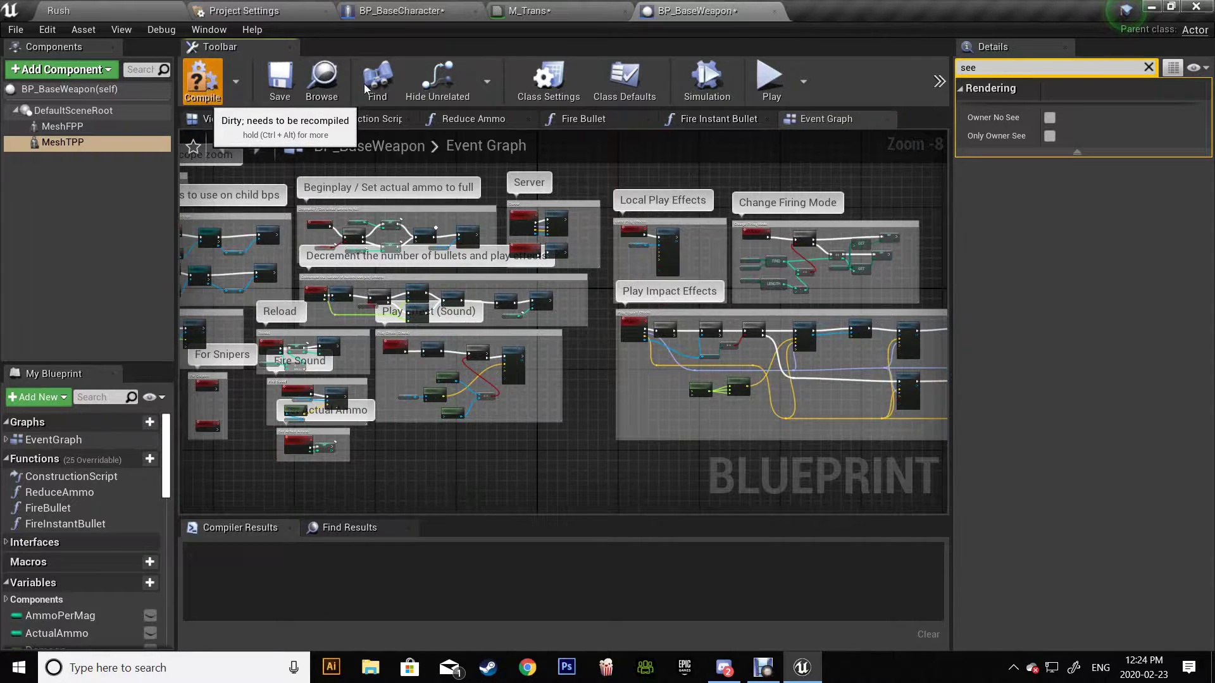
click(201, 79)
click(395, 10)
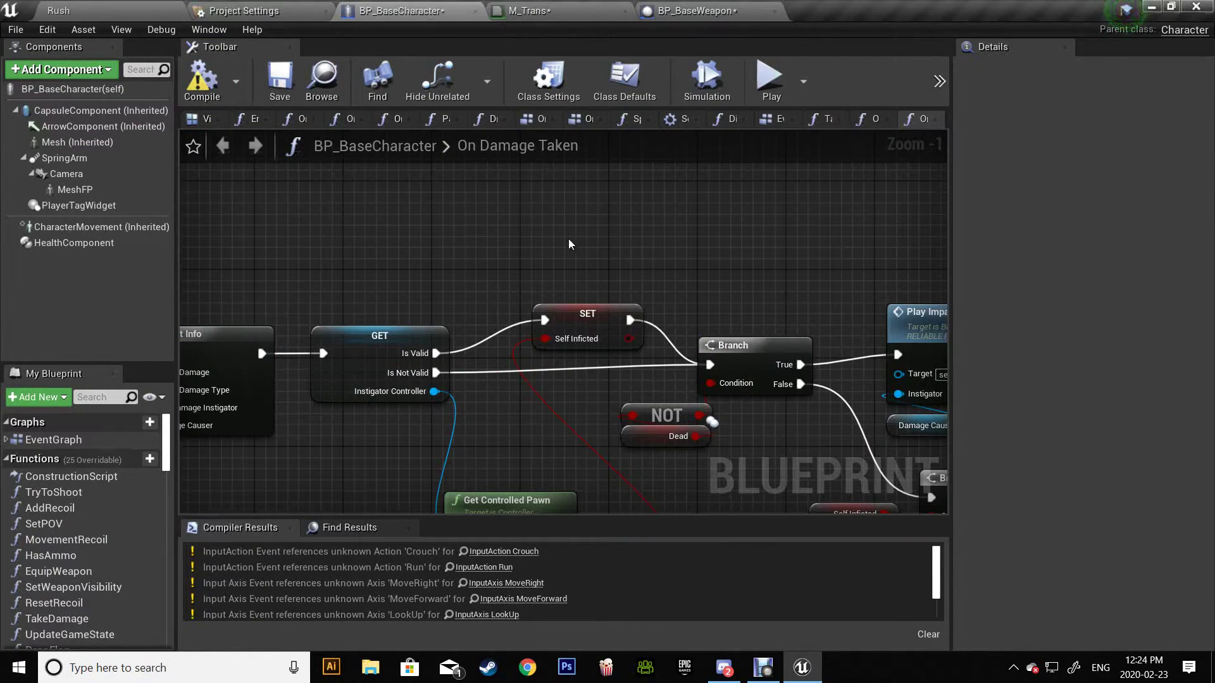
Step: Reparent BP_BaseCharacter to MannequinCharacter in Class Settings and close the On Damage Taken graph
click(549, 86)
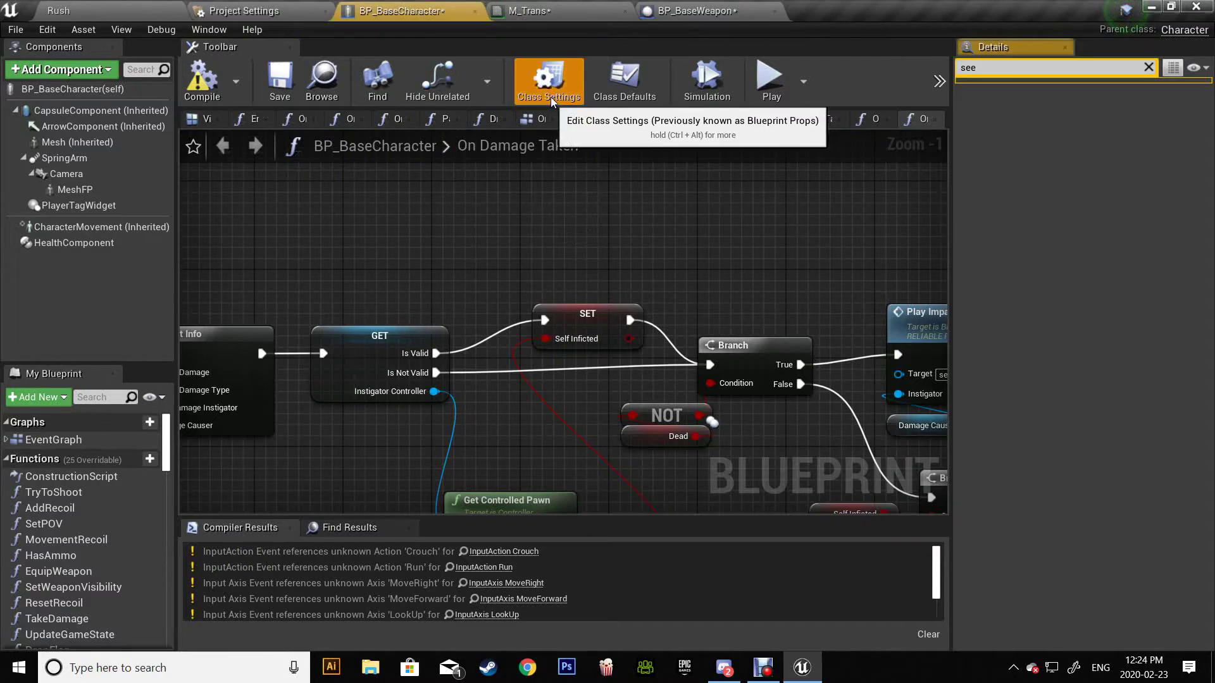
click(1149, 67)
click(1089, 112)
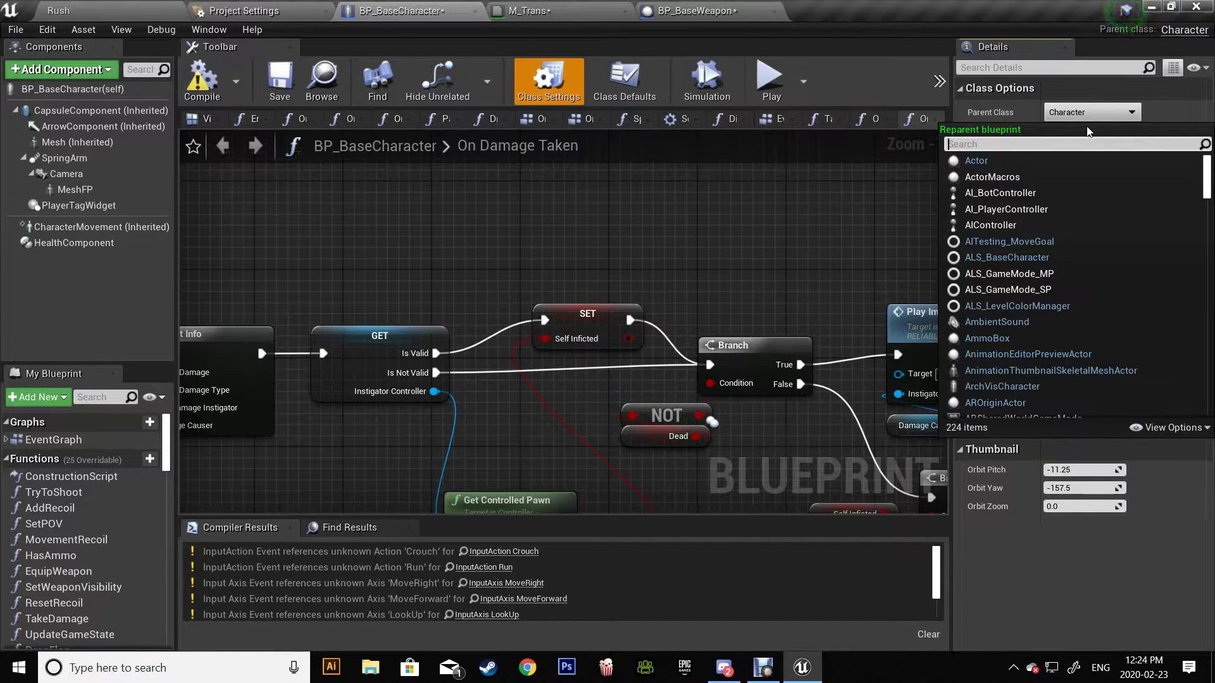
text(cha)
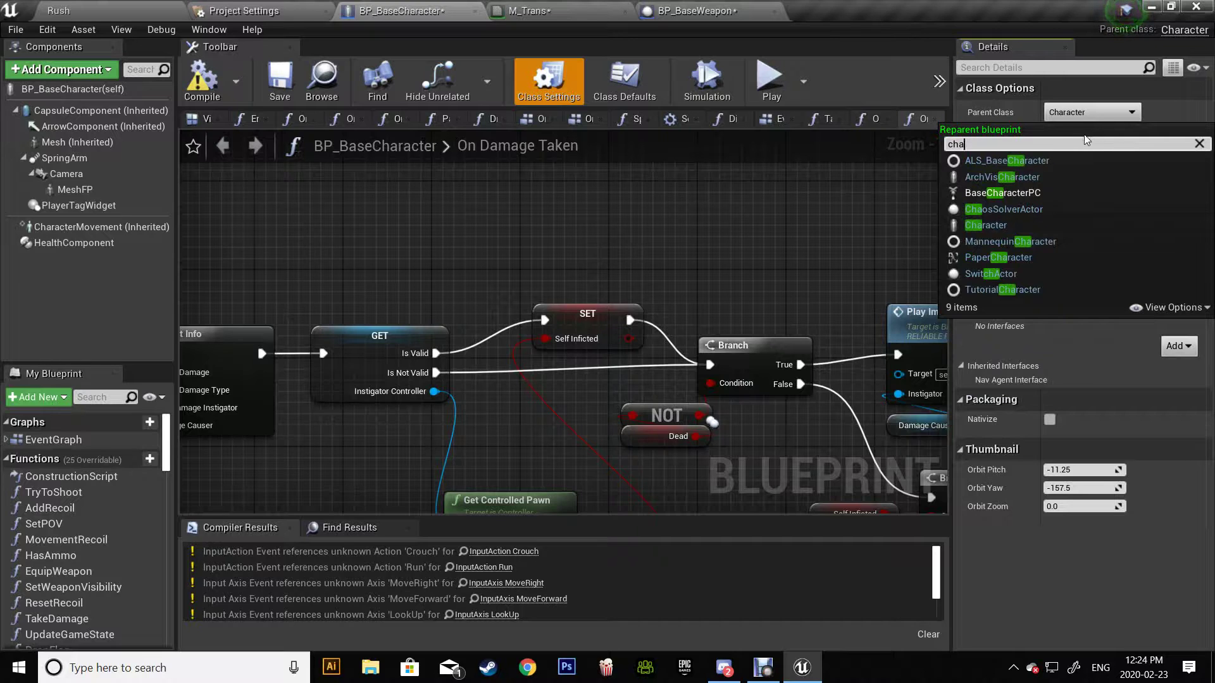
click(1011, 243)
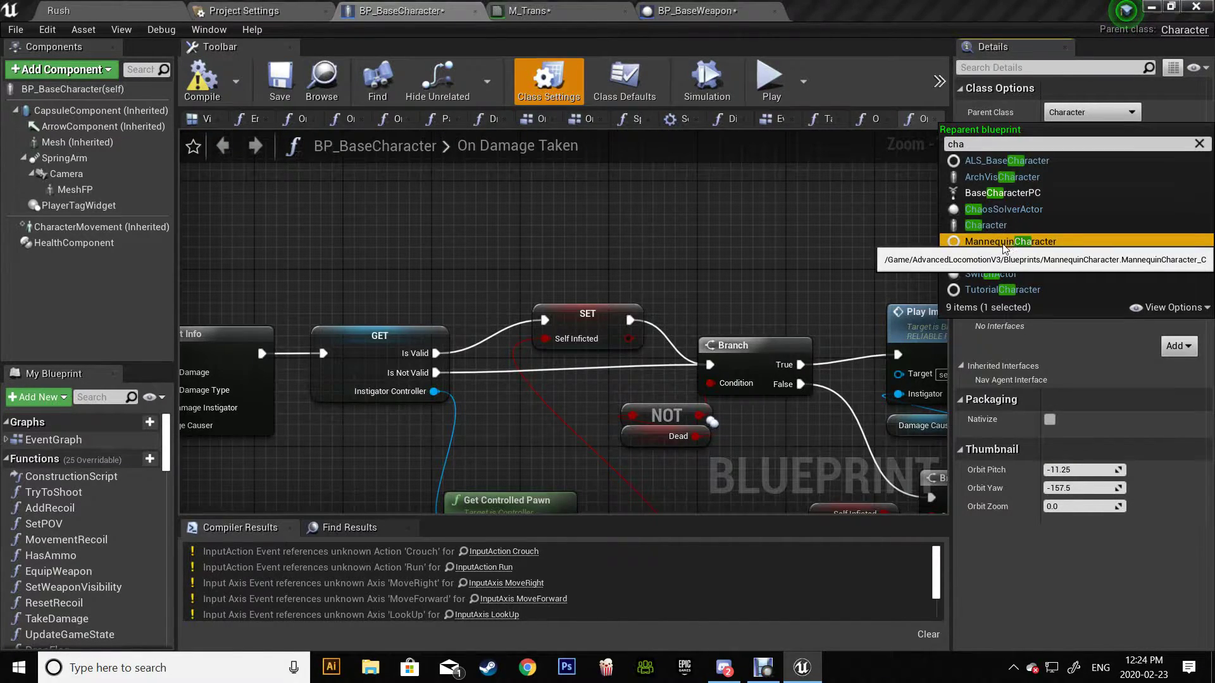
click(1044, 333)
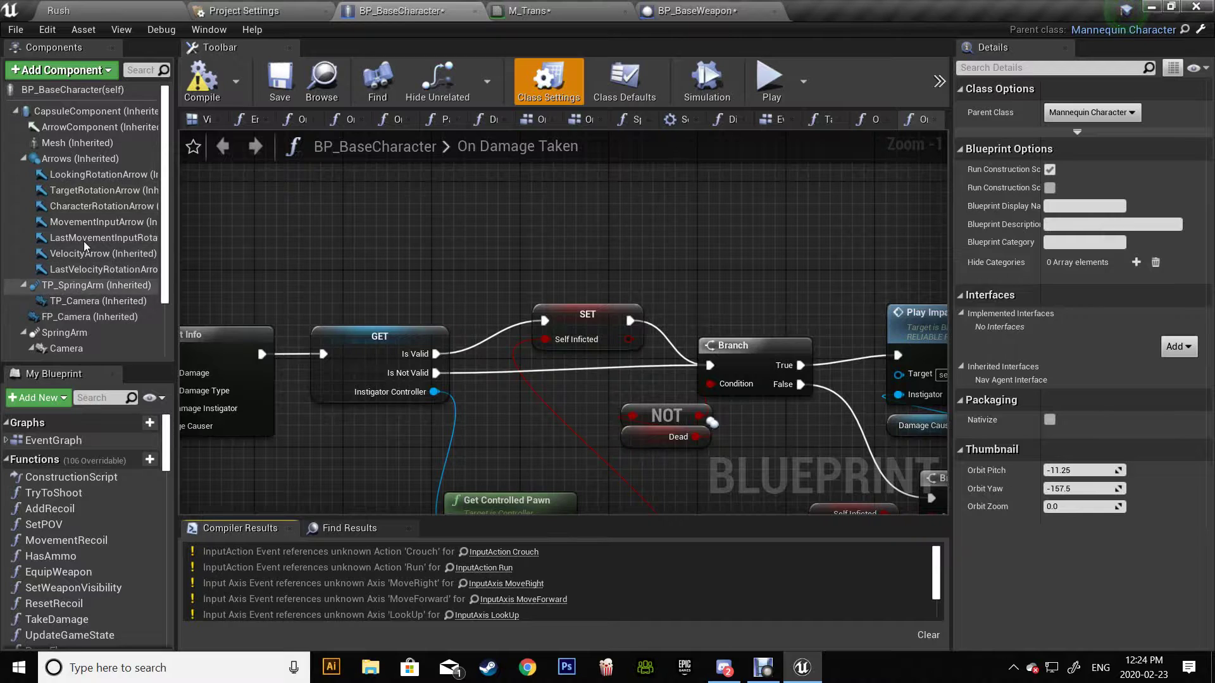
click(935, 120)
Step: Close the Take Damage, Directional Damage Indicator, Set Hit Info and both On Pawn Dead graphs
click(935, 120)
click(935, 121)
click(935, 121)
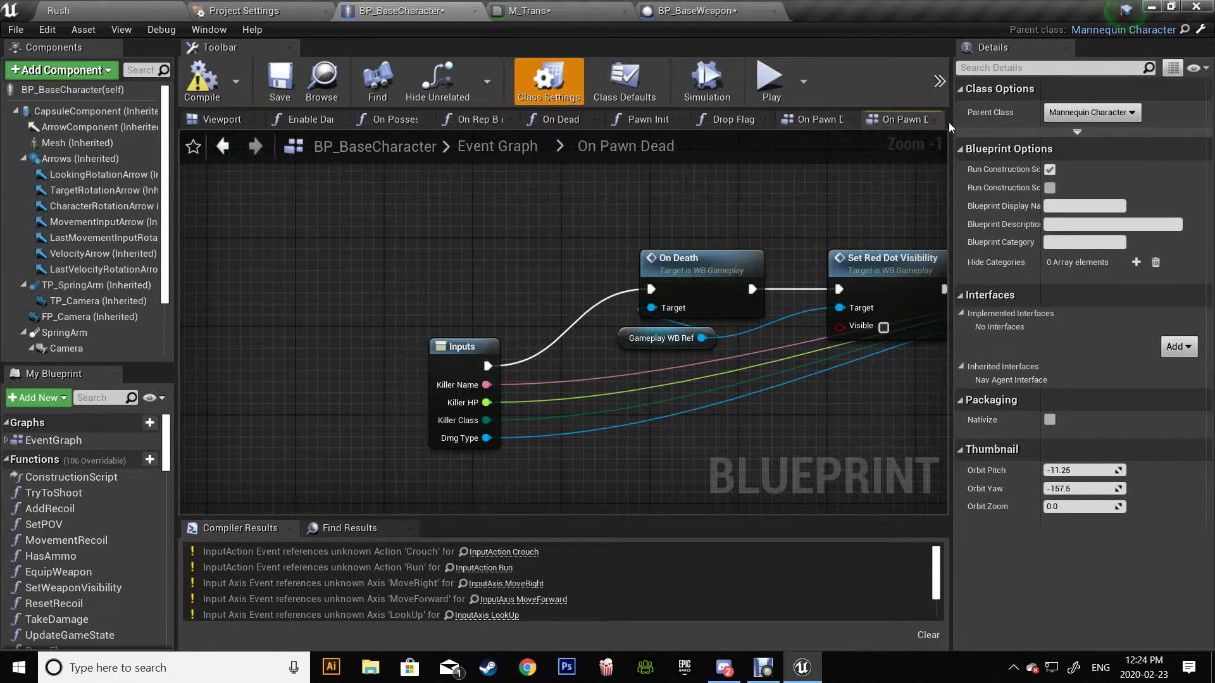
click(936, 119)
click(935, 120)
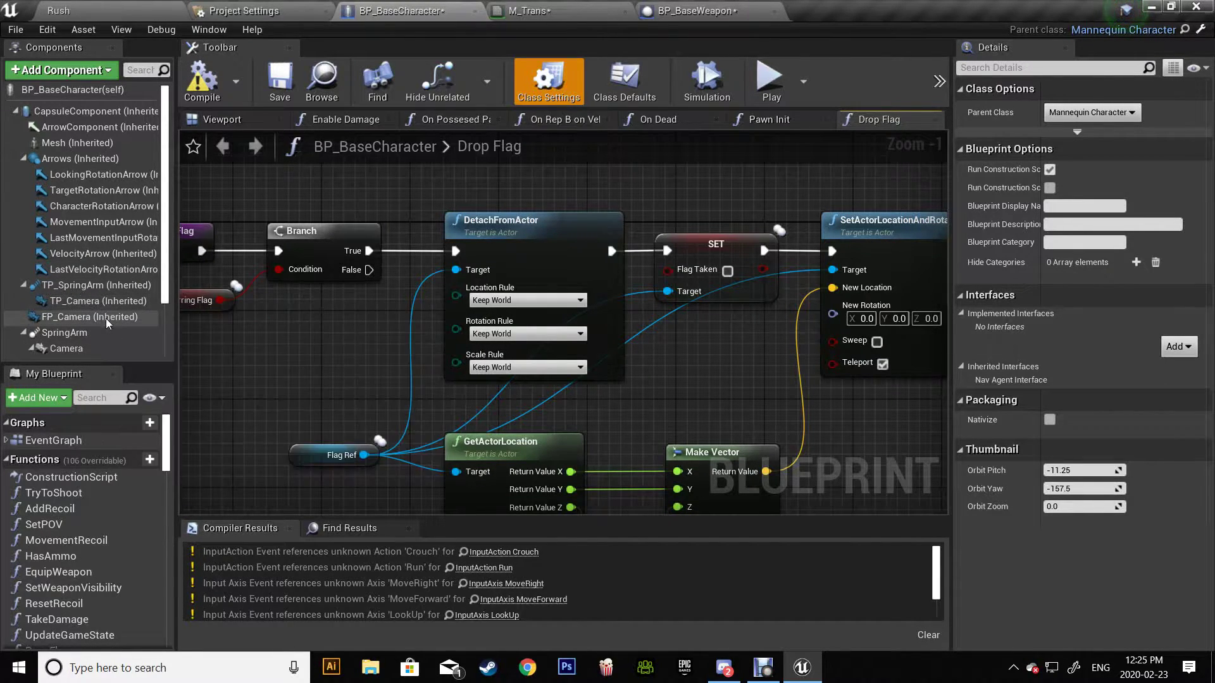
scroll(93, 304, down, 2)
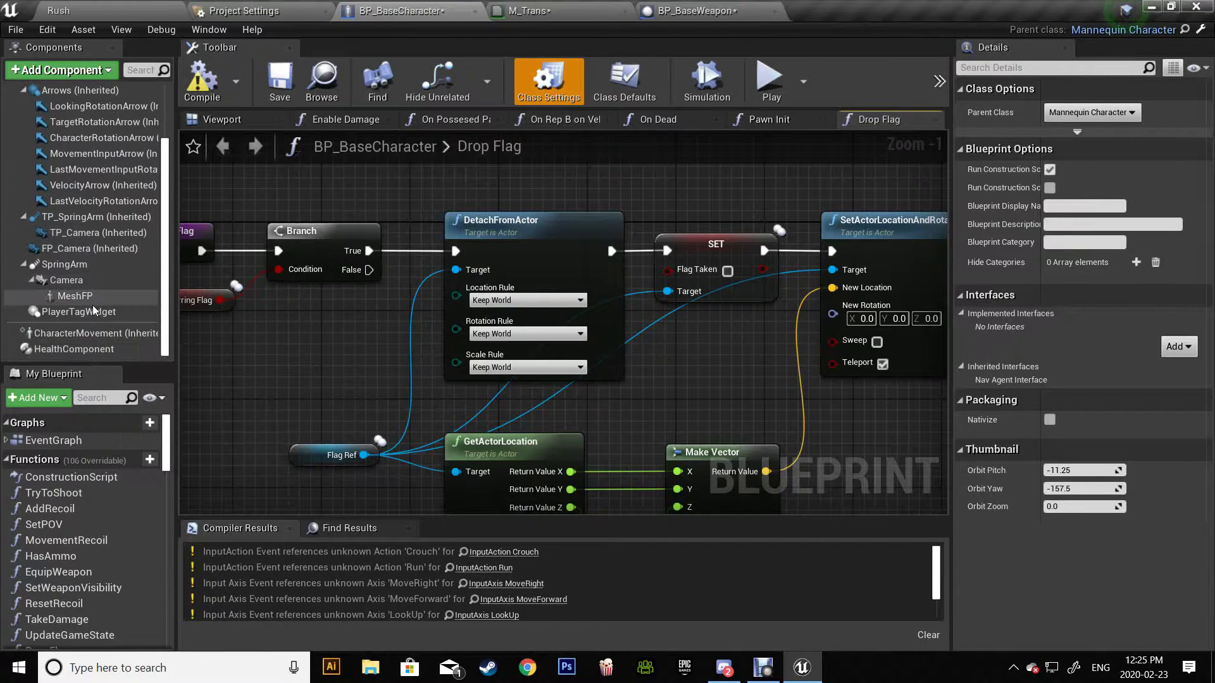
Step: Find SpringArm's references and place a TP Spring Arm reference at the DeadCam Target Arm Length node
click(68, 268)
right_click(67, 267)
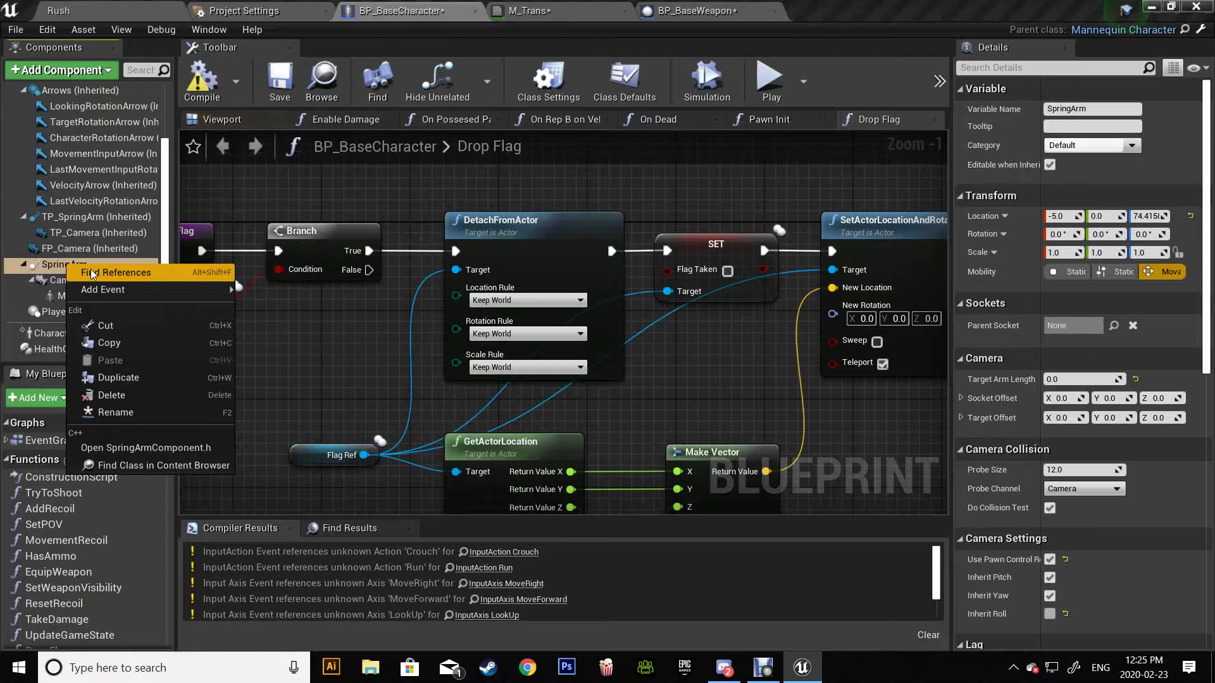
click(95, 272)
click(278, 579)
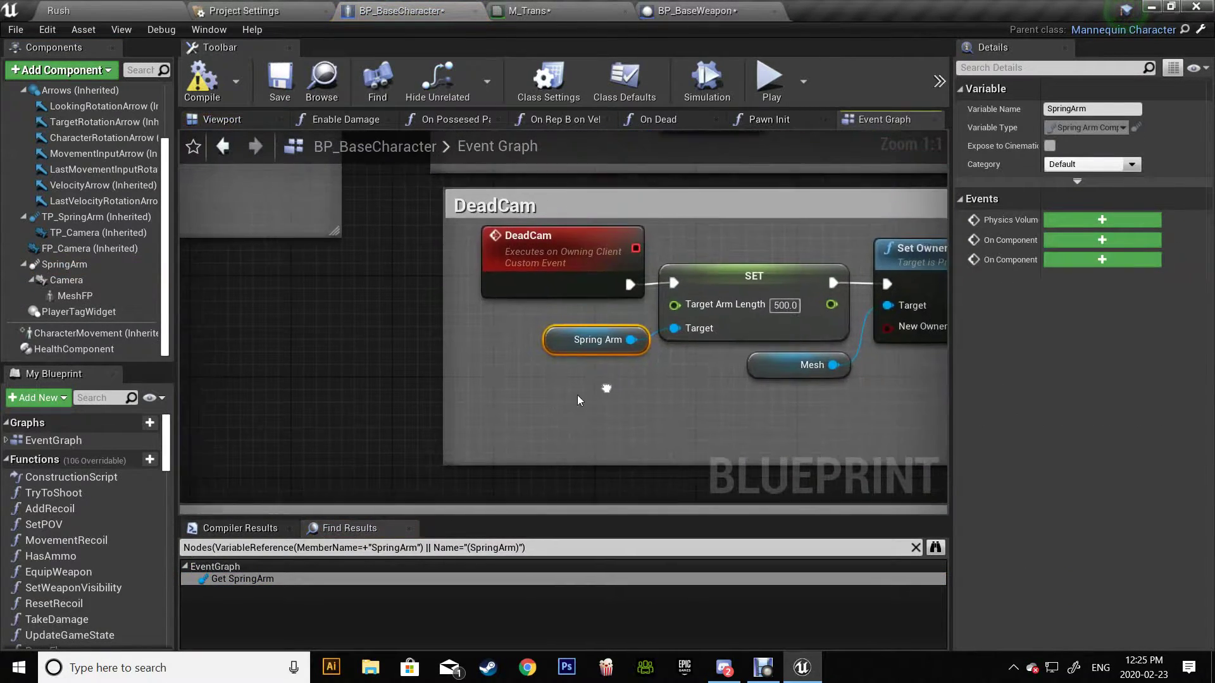
drag(76, 217, 378, 368)
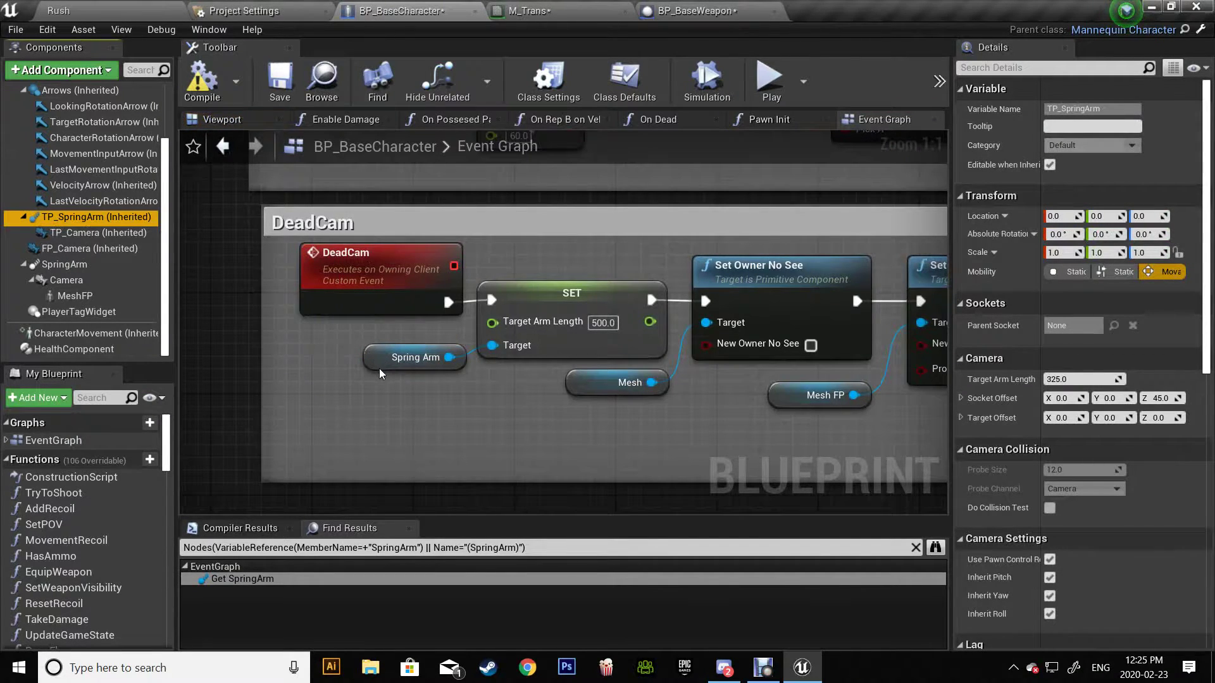
Step: List every reference to the old Camera component and jump to the first Get Camera
click(68, 284)
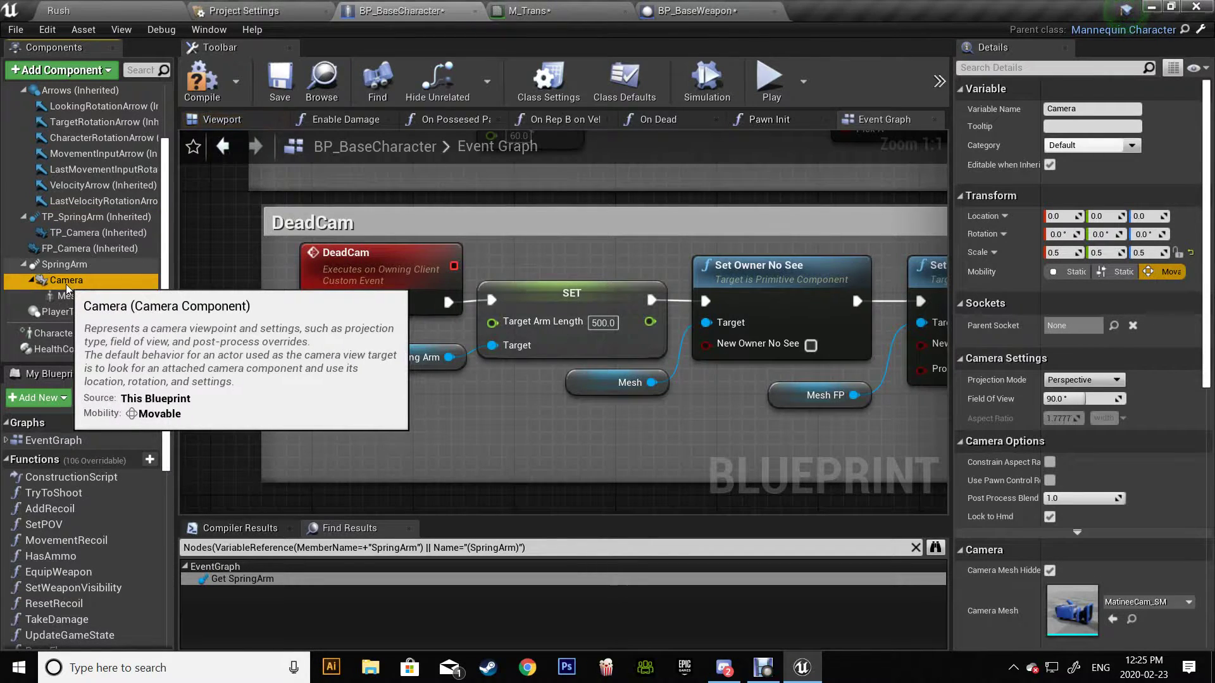
right_click(68, 286)
click(121, 293)
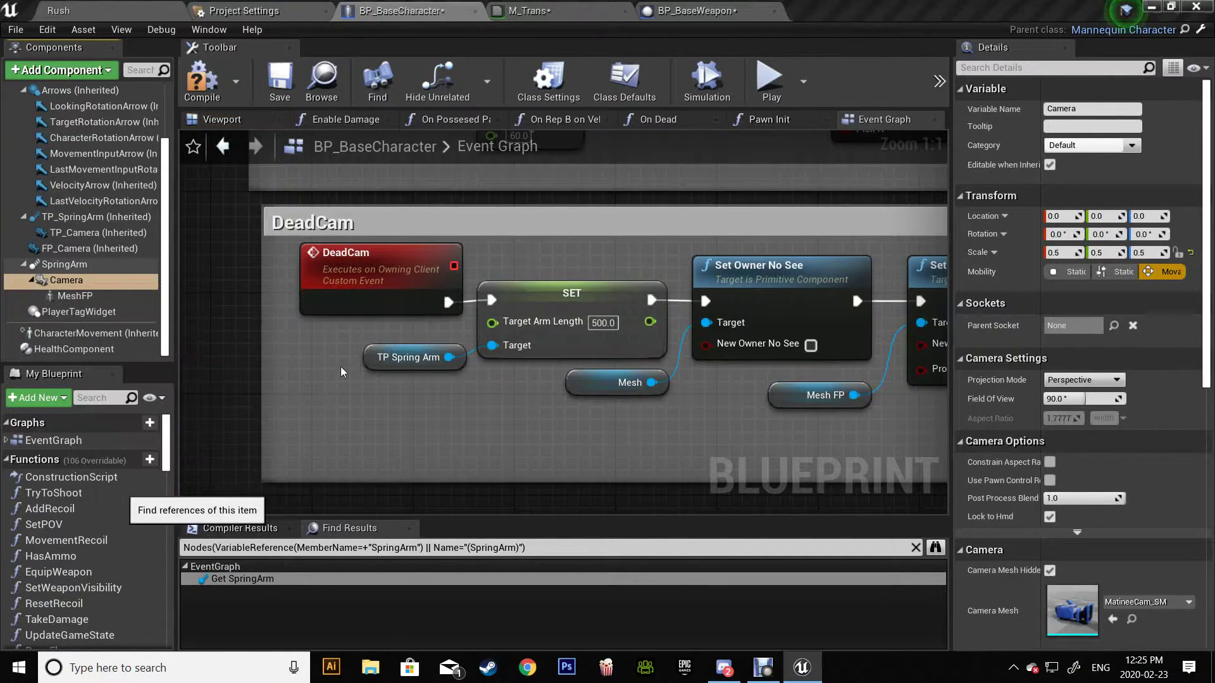
click(272, 584)
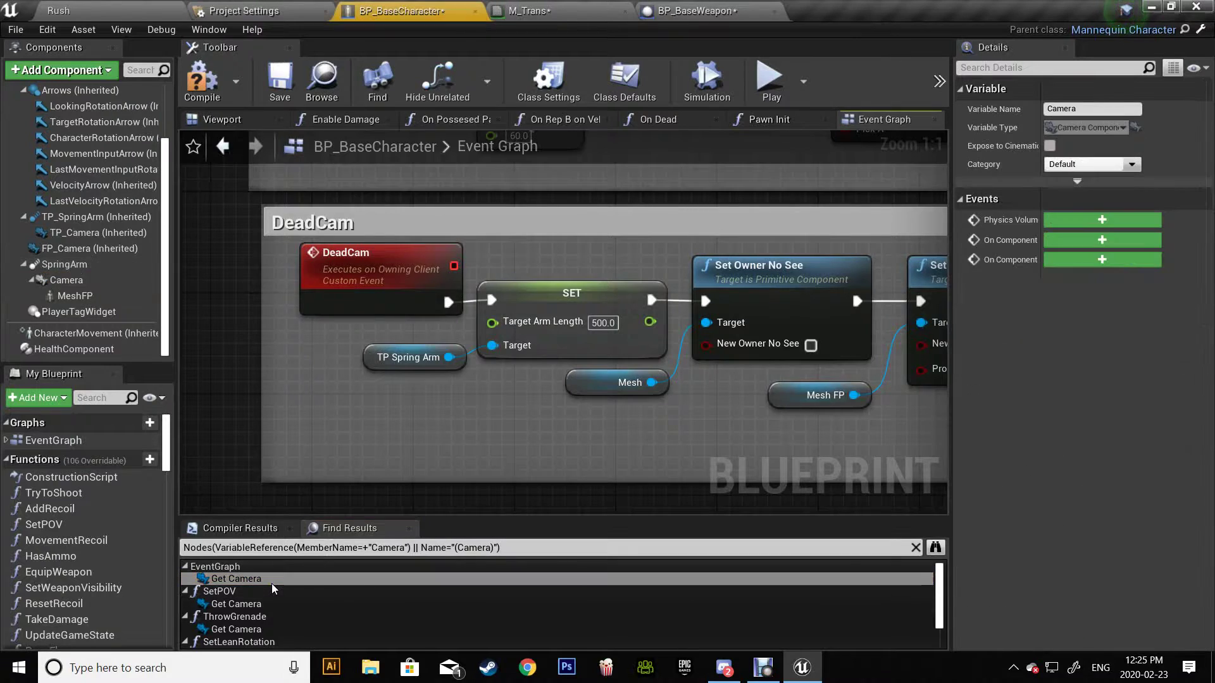
Step: Replace the Camera nodes in Set POV and Throw Grenade with TP Camera
click(95, 233)
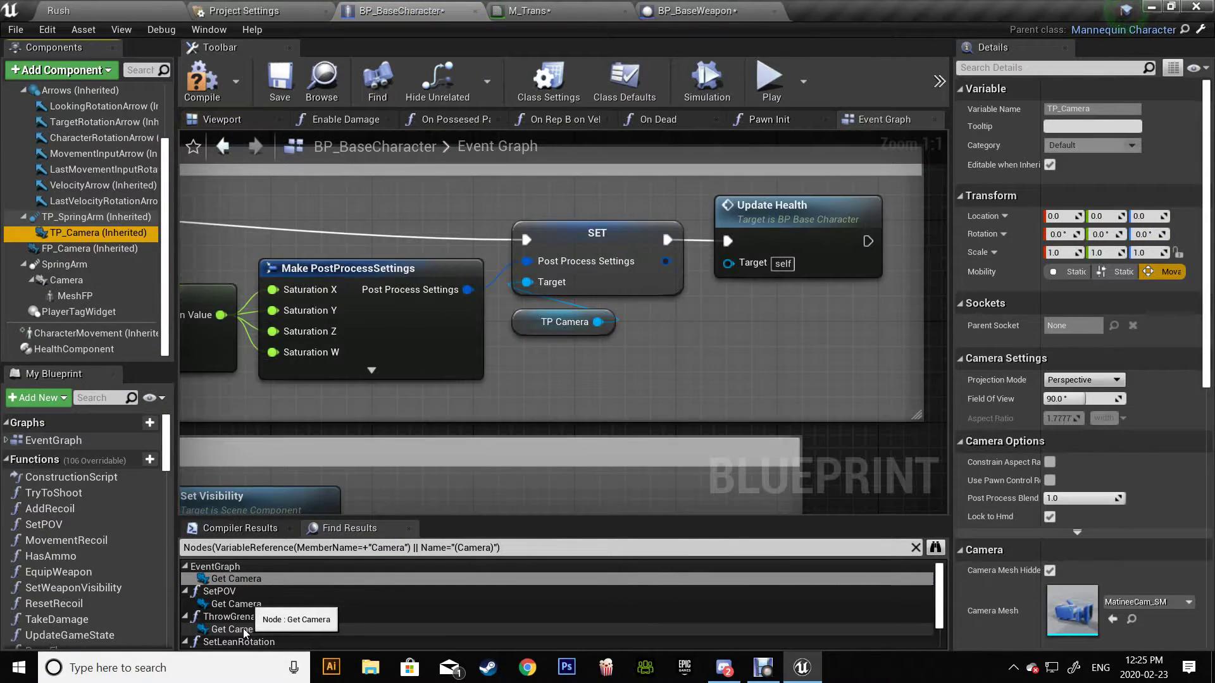
click(231, 605)
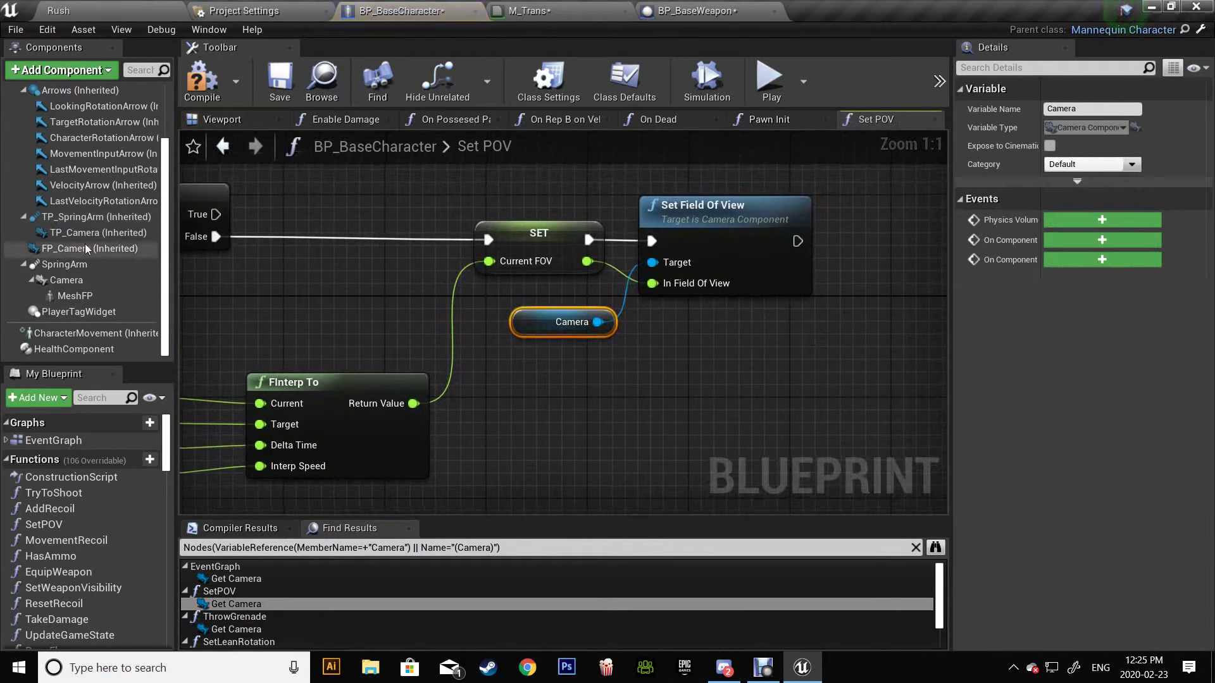
click(506, 333)
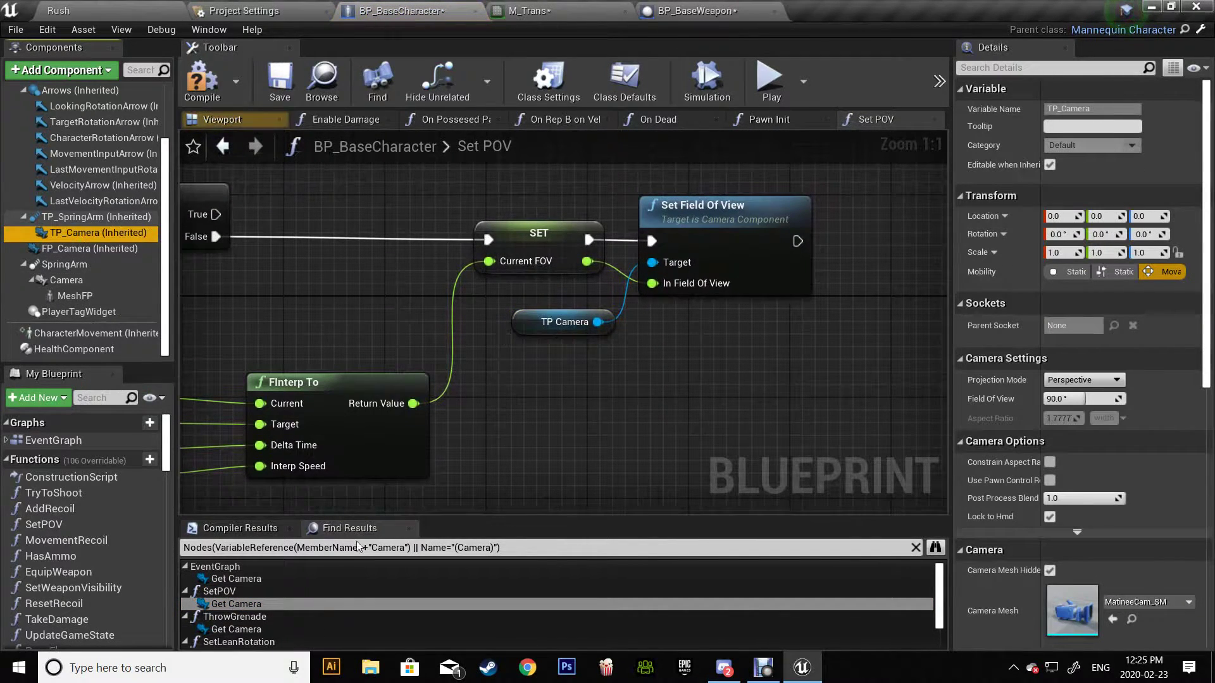
click(256, 629)
drag(95, 233, 552, 319)
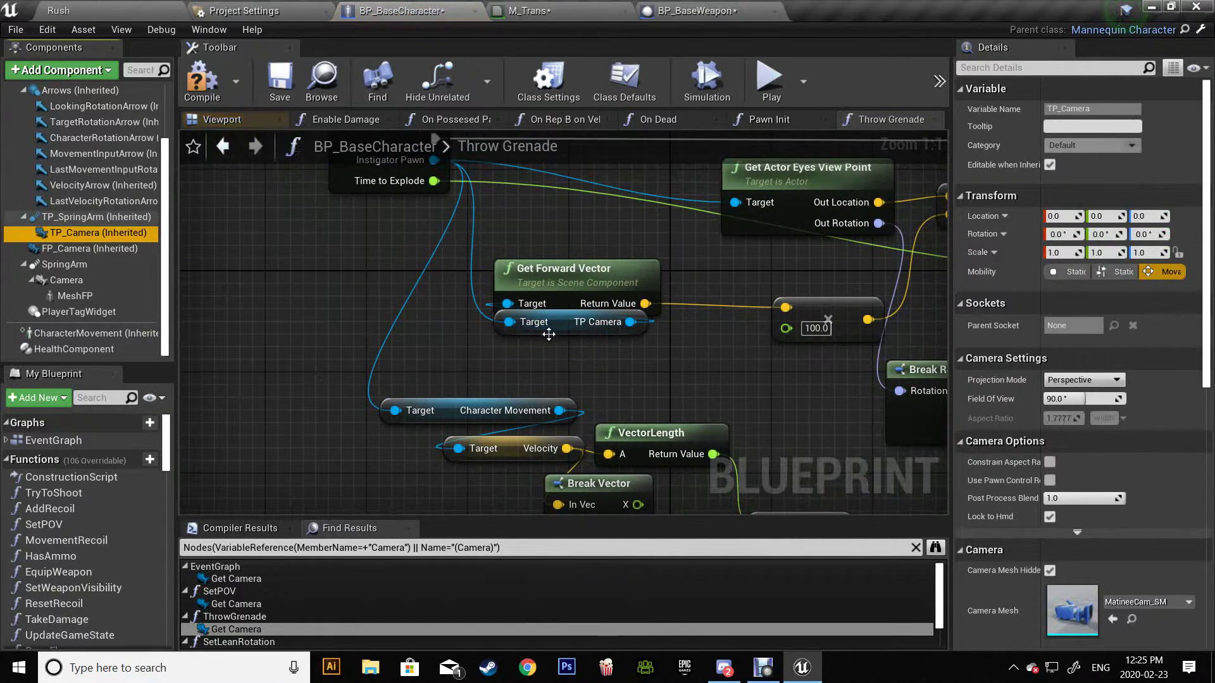
scroll(253, 635, down, 1)
Step: Replace the Set Lean Rotation and On Dead Camera nodes with TP Camera and compile
click(249, 619)
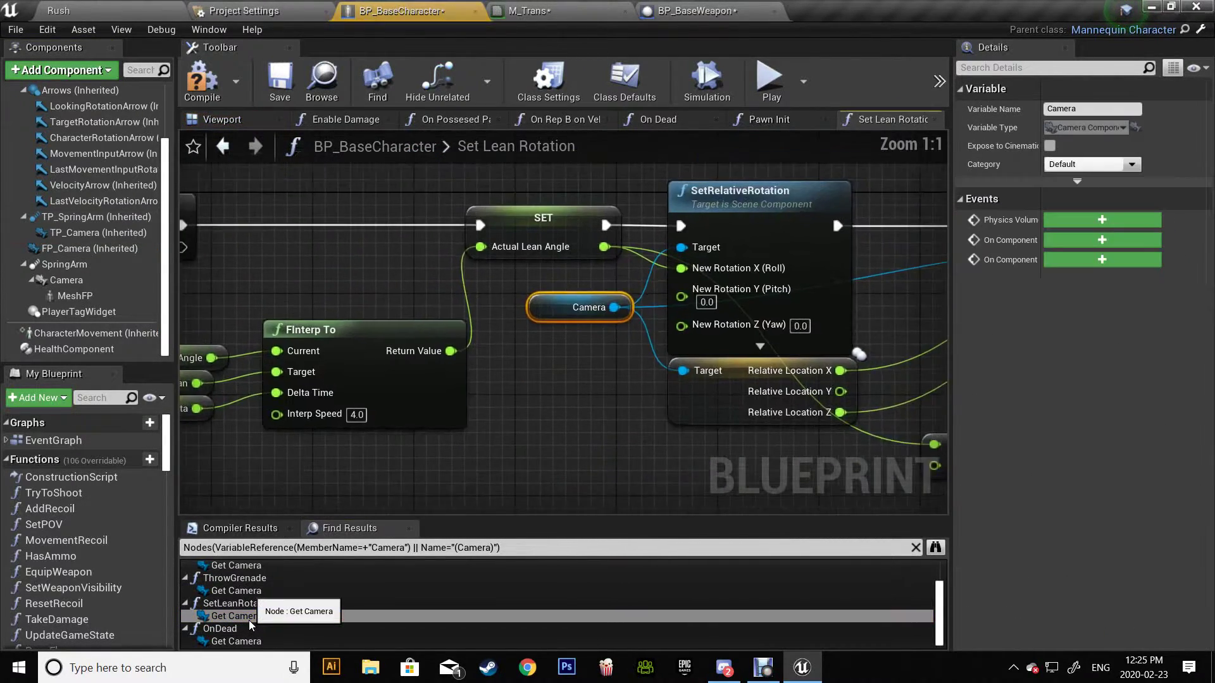
drag(90, 232, 556, 320)
click(243, 641)
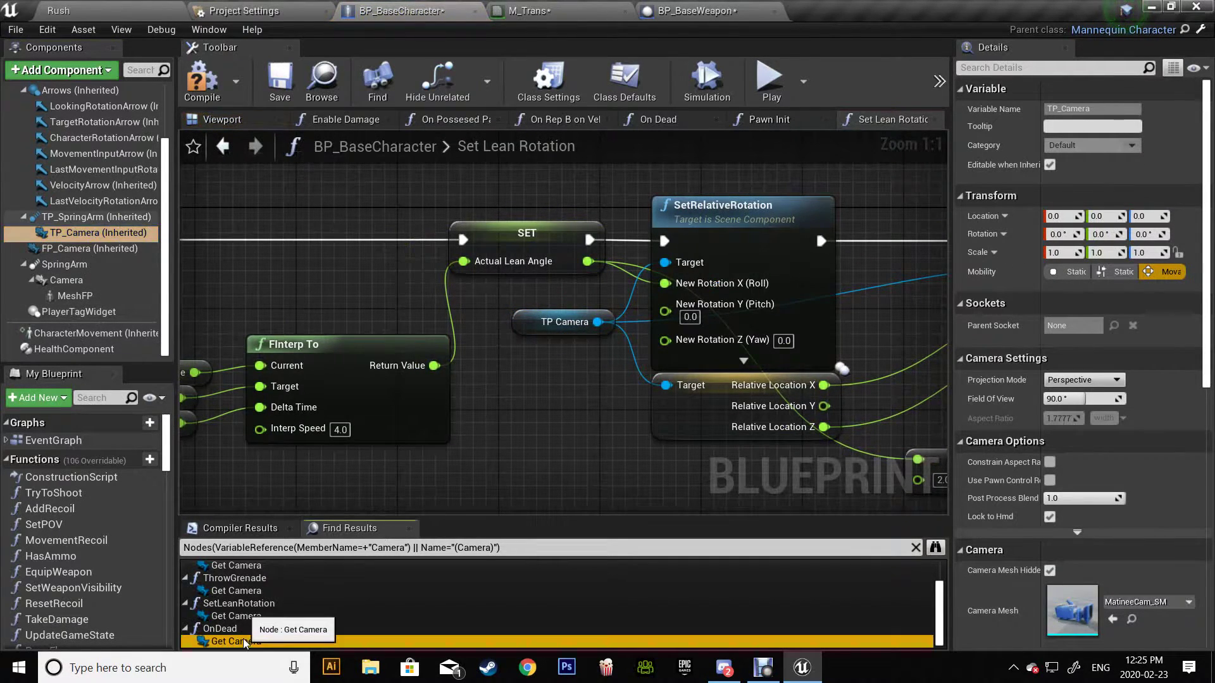
drag(78, 237, 578, 330)
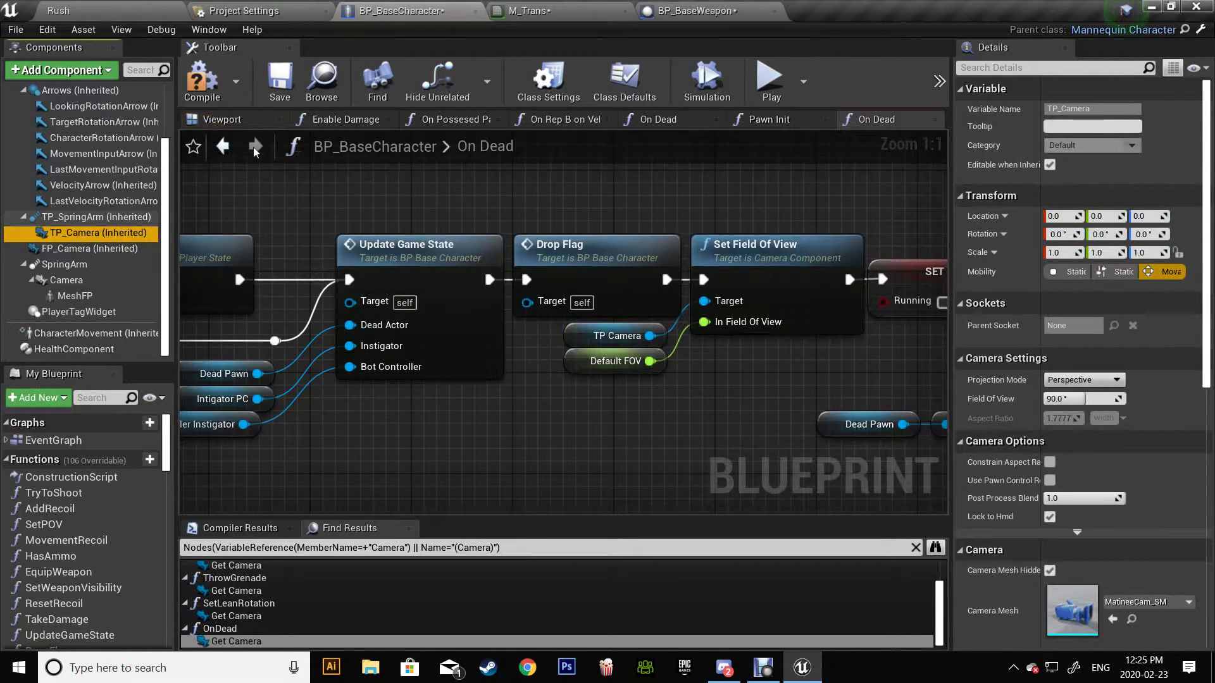
click(203, 109)
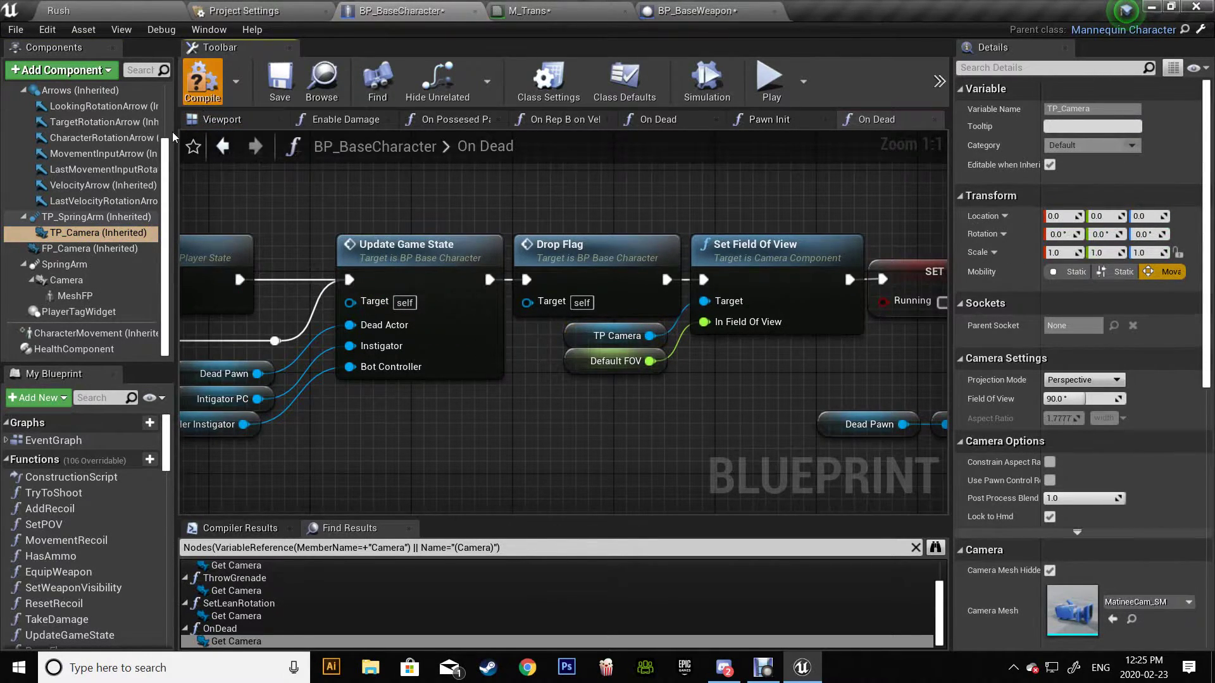
click(80, 268)
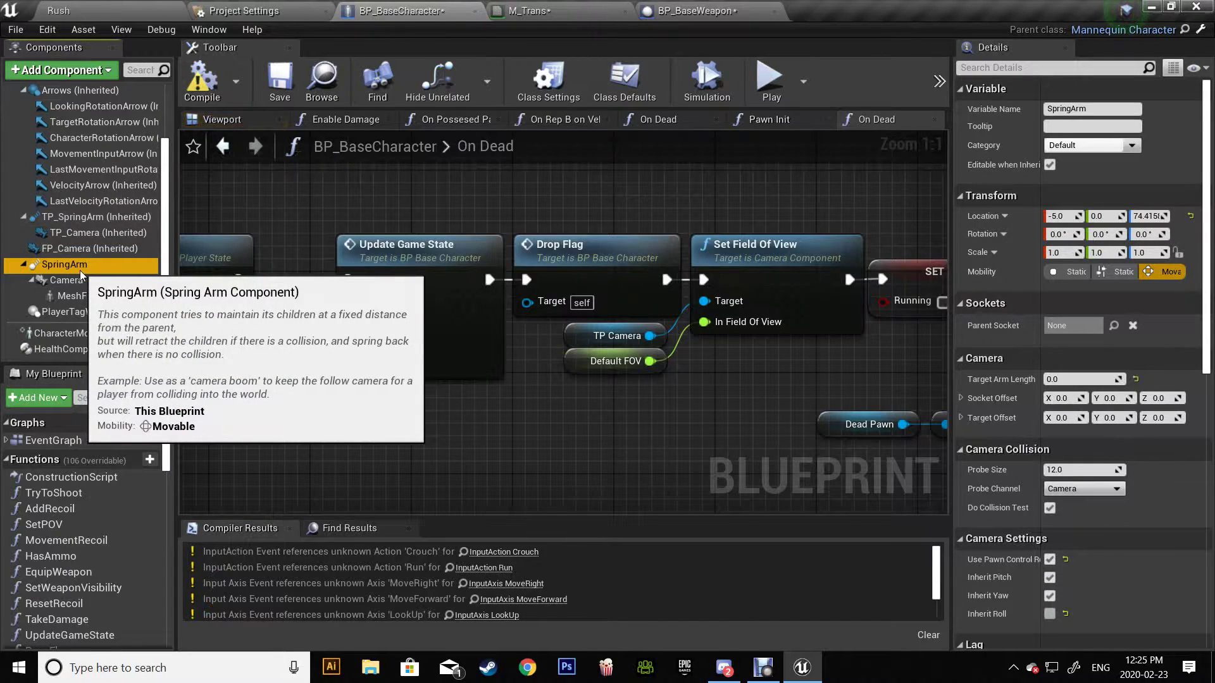
Step: Delete the old SpringArm and Camera components and recompile the Blueprint
key(Delete)
click(75, 296)
key(Delete)
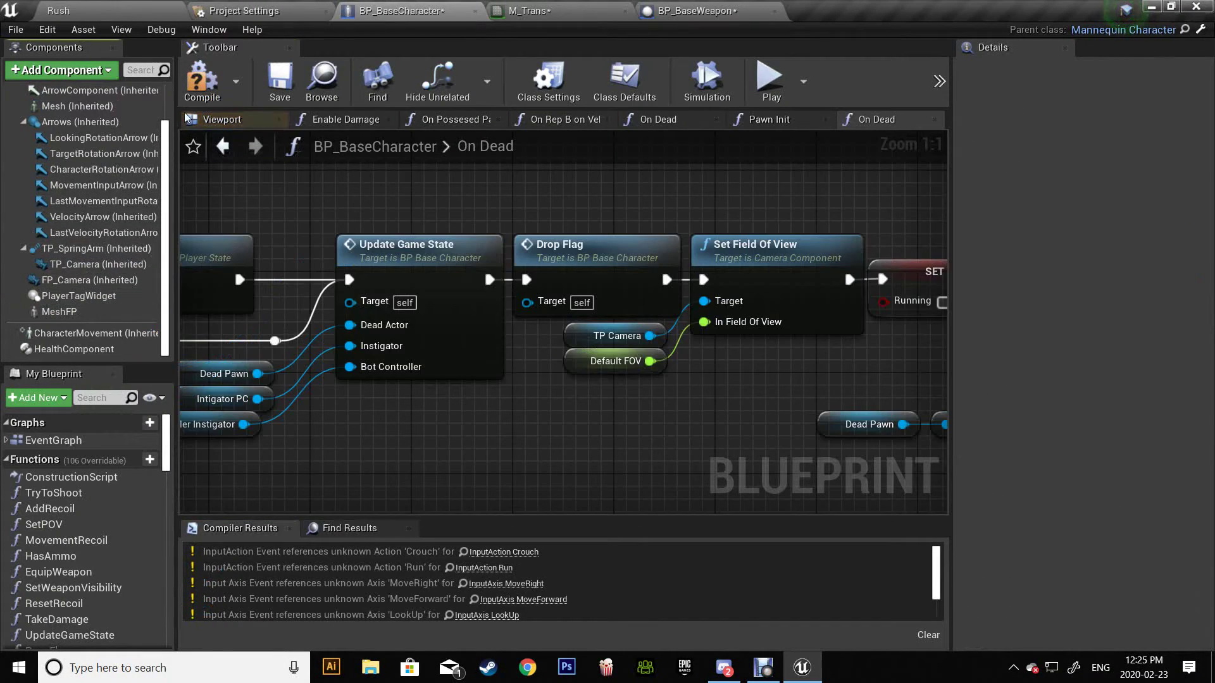
click(215, 86)
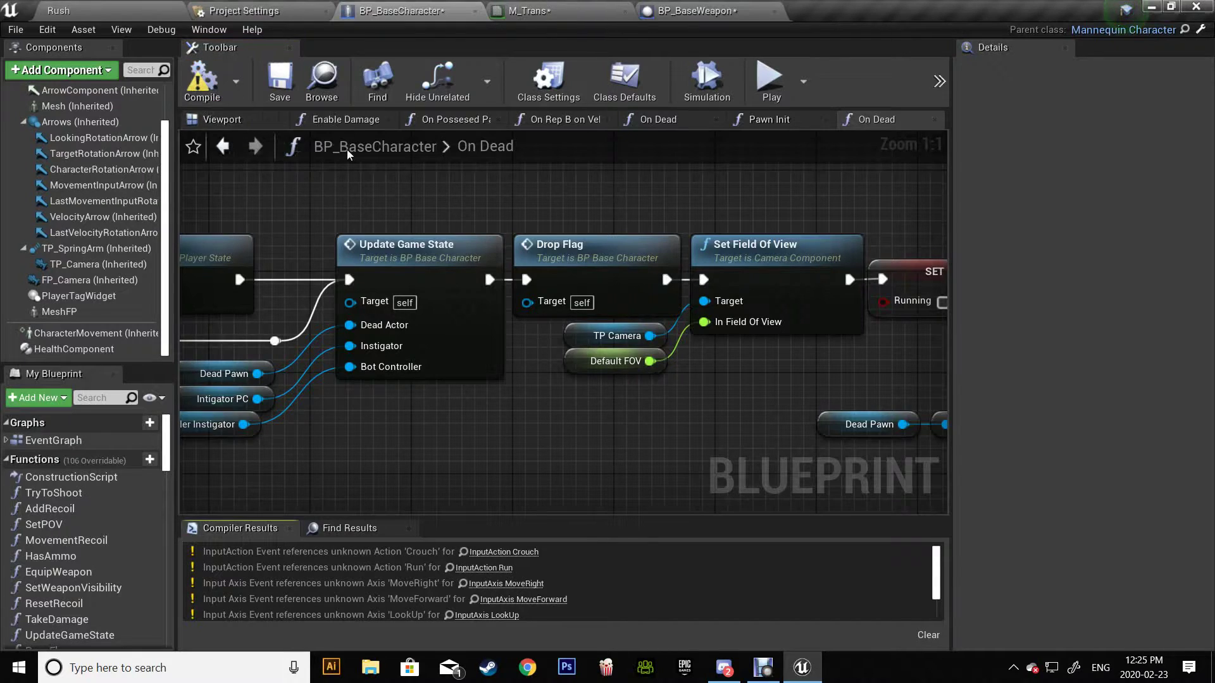
Step: Reset the class default Base Eye Height to 0.0
scroll(481, 335, down, 8)
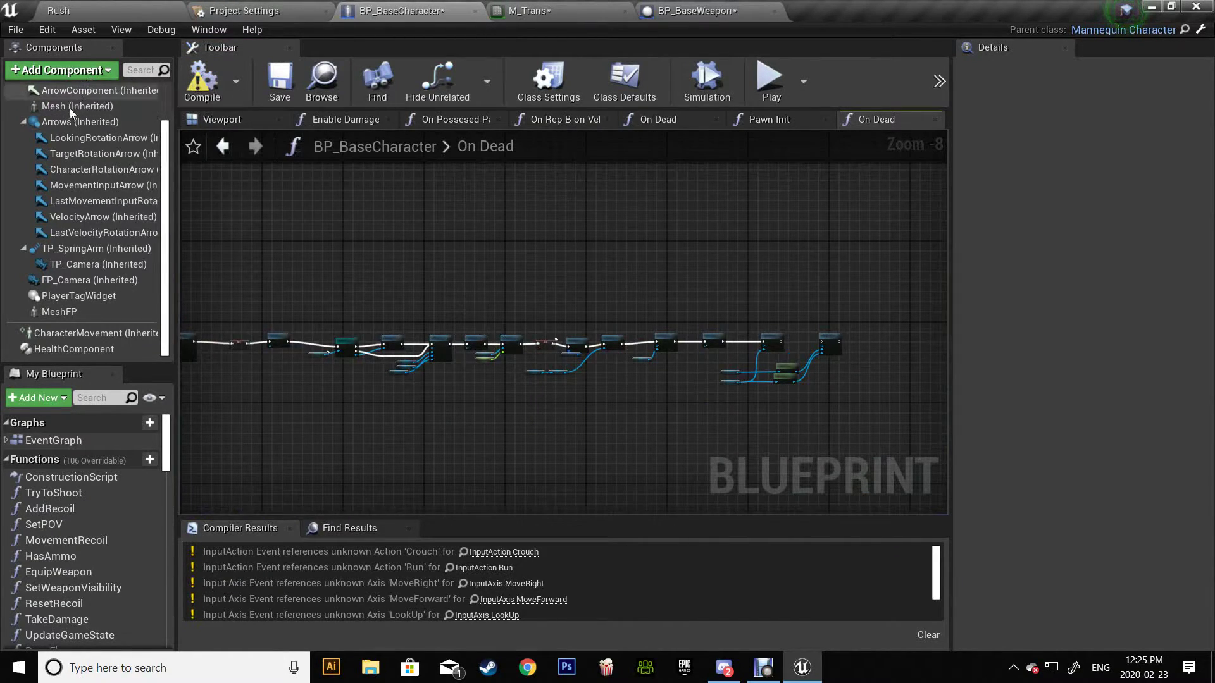
scroll(105, 113, up, 2)
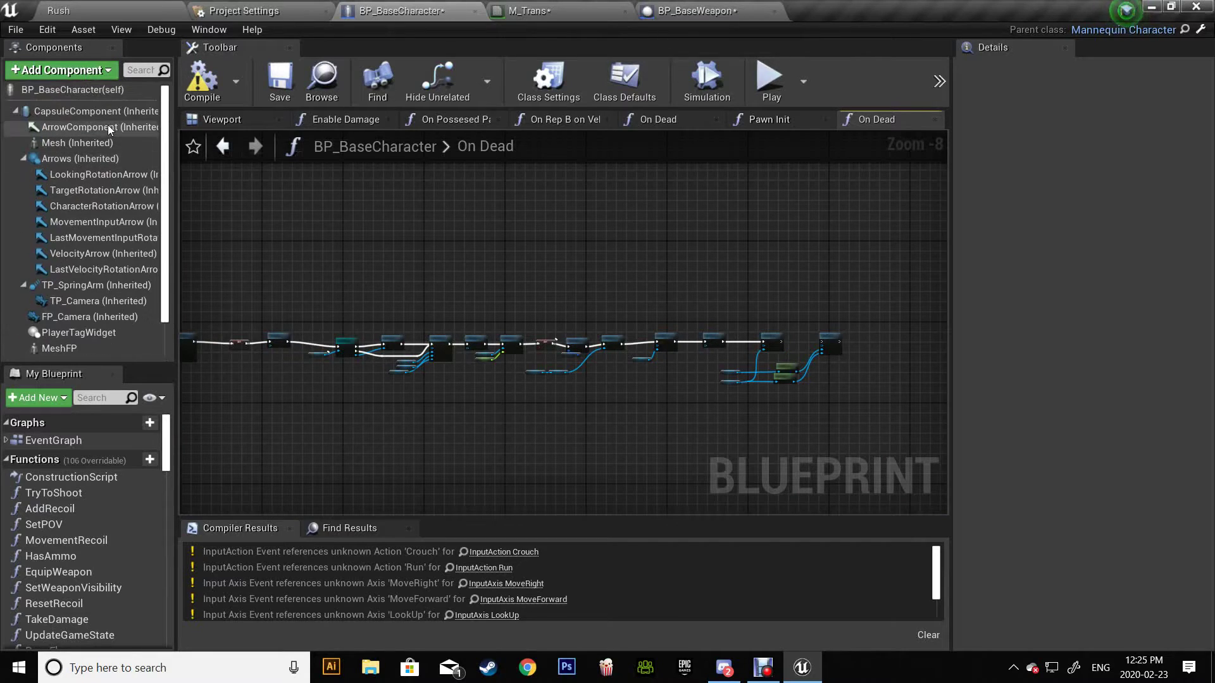
click(77, 92)
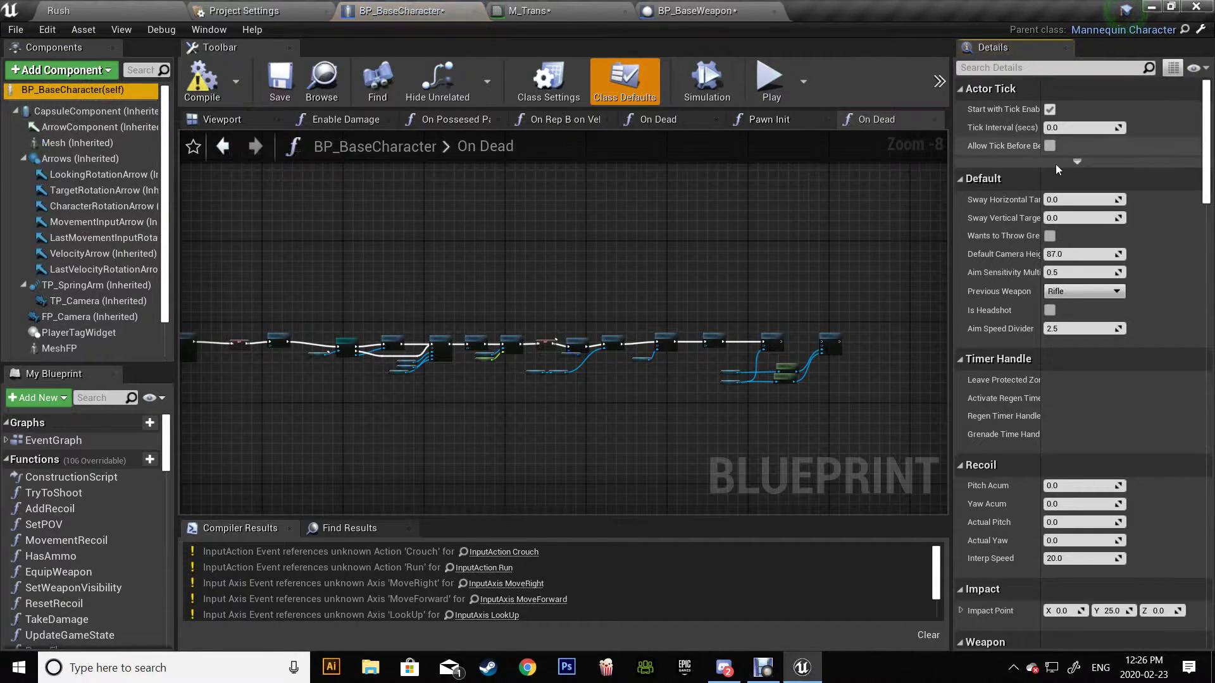
scroll(1115, 242, down, 3)
scroll(959, 202, down, 3)
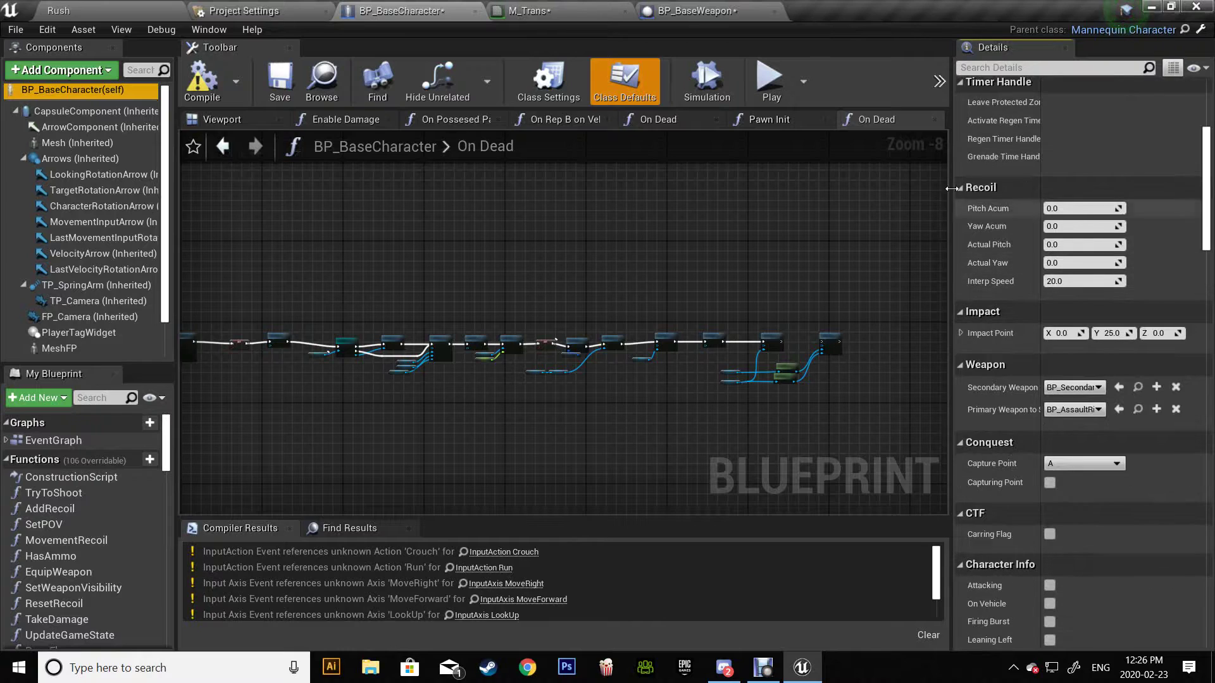
drag(951, 165, 789, 166)
scroll(1011, 367, down, 15)
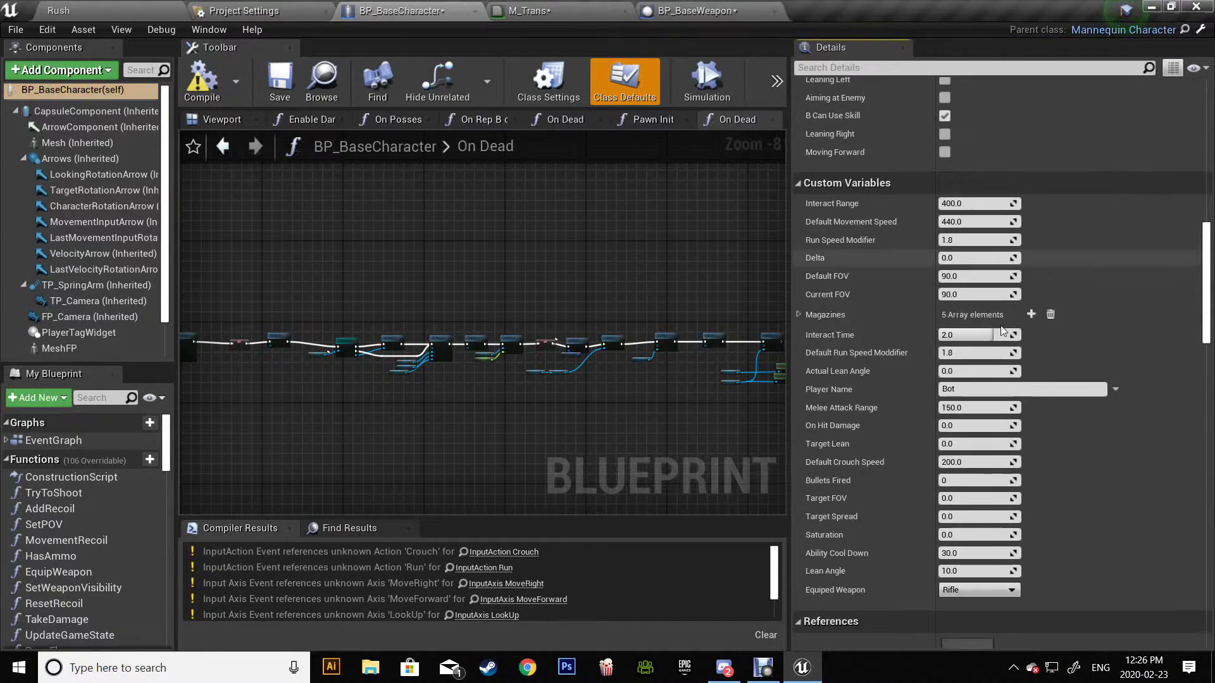
scroll(1015, 379, down, 6)
scroll(1022, 354, up, 3)
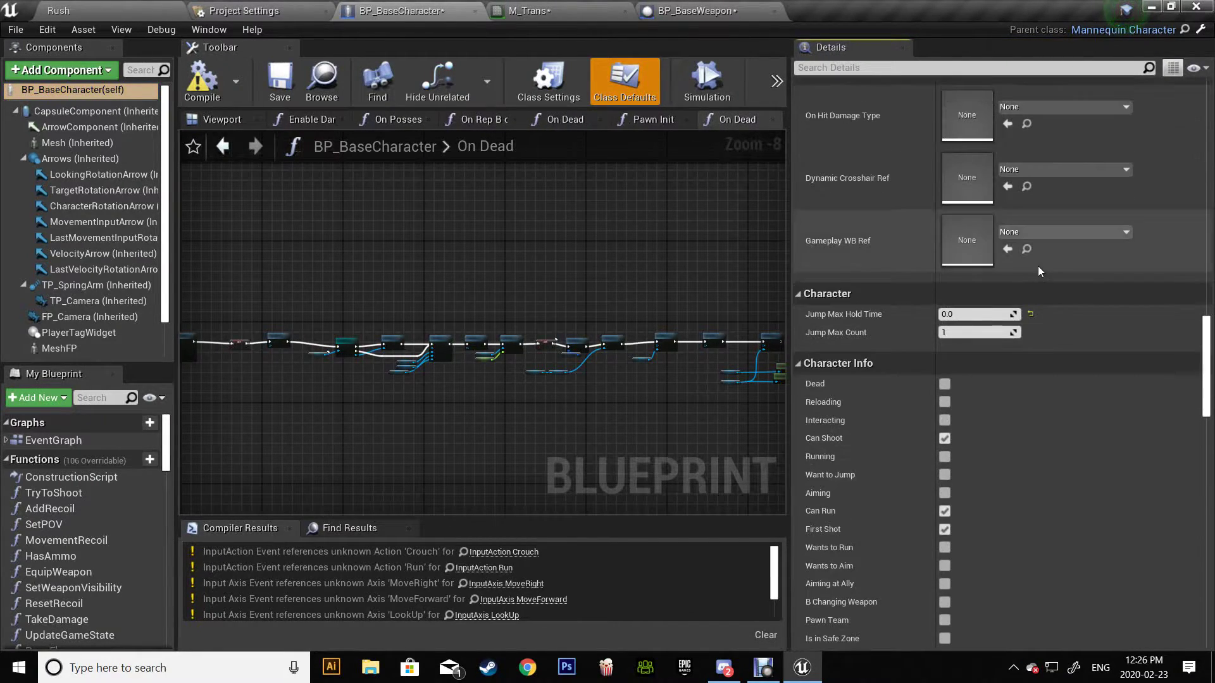
scroll(1033, 341, down, 10)
scroll(1031, 377, down, 3)
click(1031, 310)
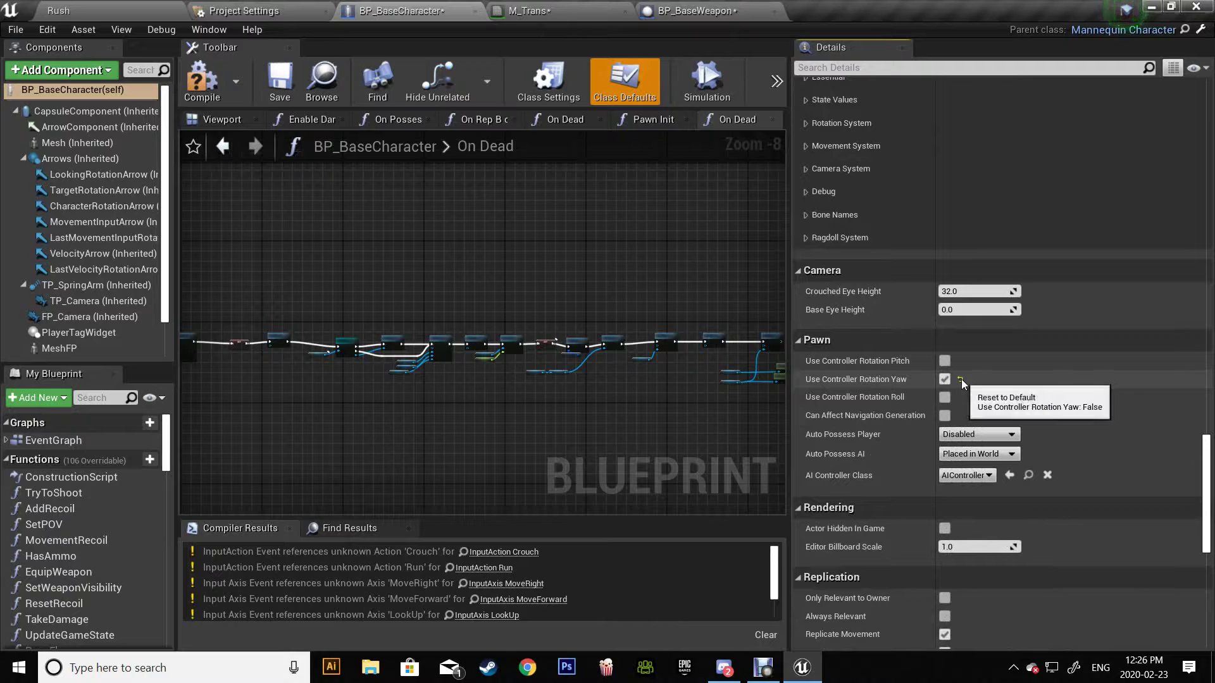
scroll(991, 408, down, 5)
scroll(993, 442, down, 5)
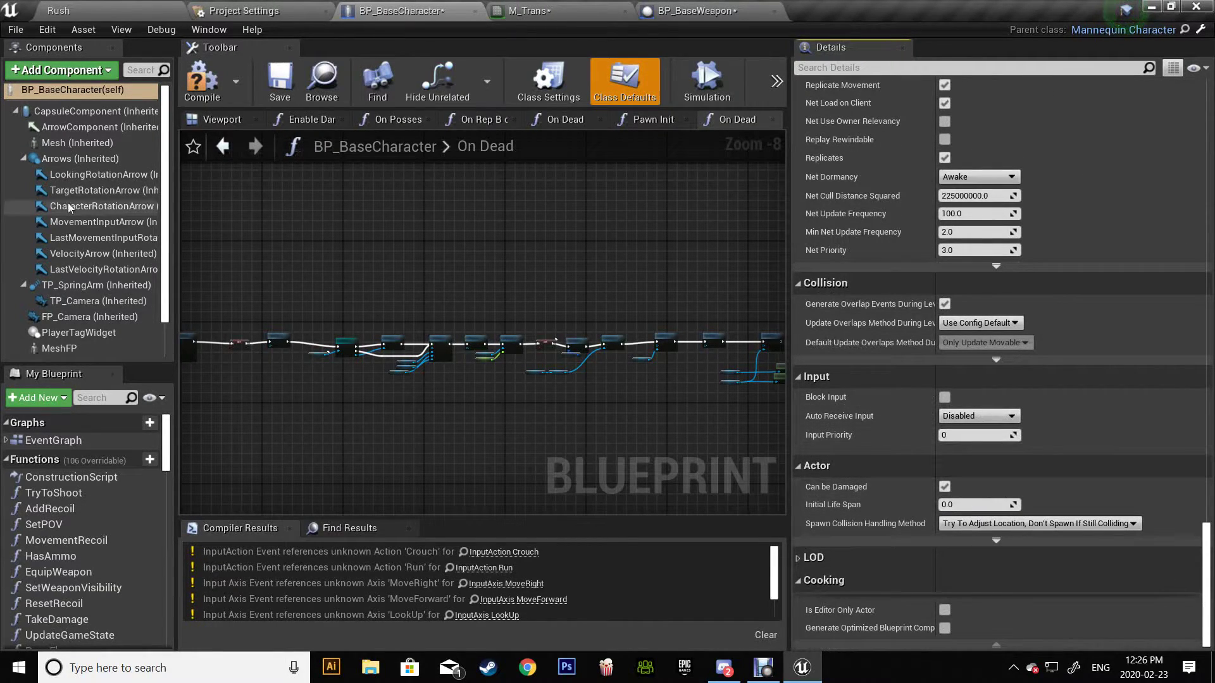
click(59, 112)
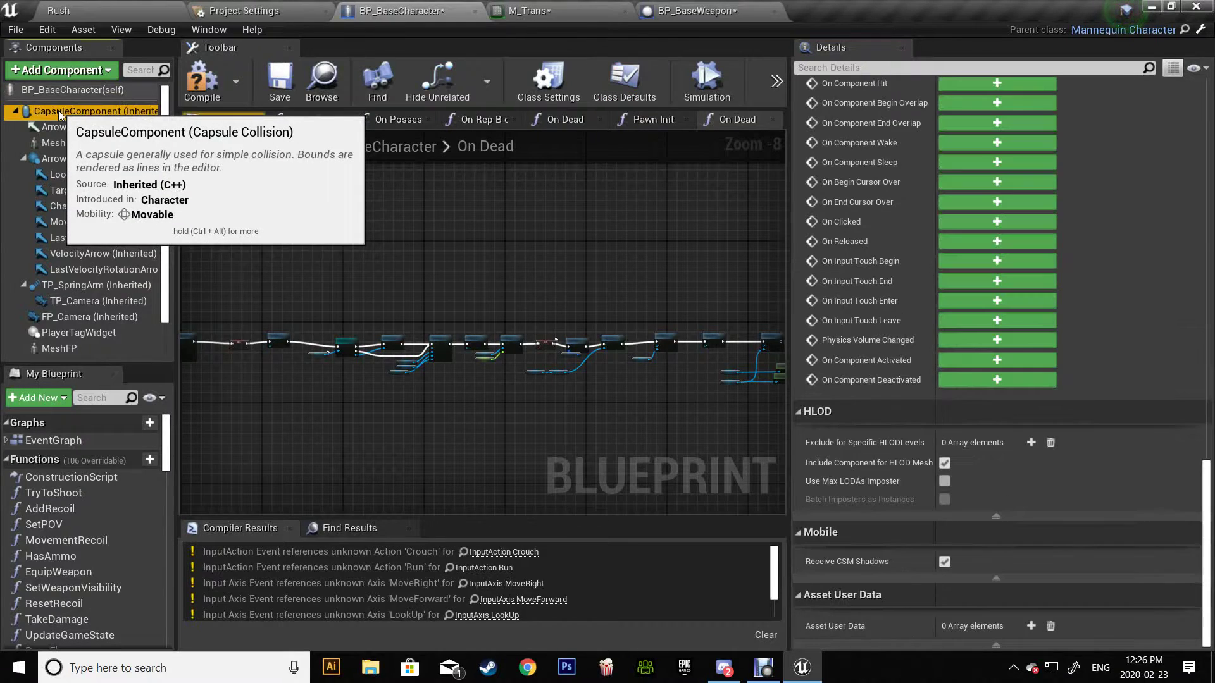
Step: Reset the capsule's radius to 30.0 and its collision preset from Custom back to Pawn
scroll(958, 275, up, 15)
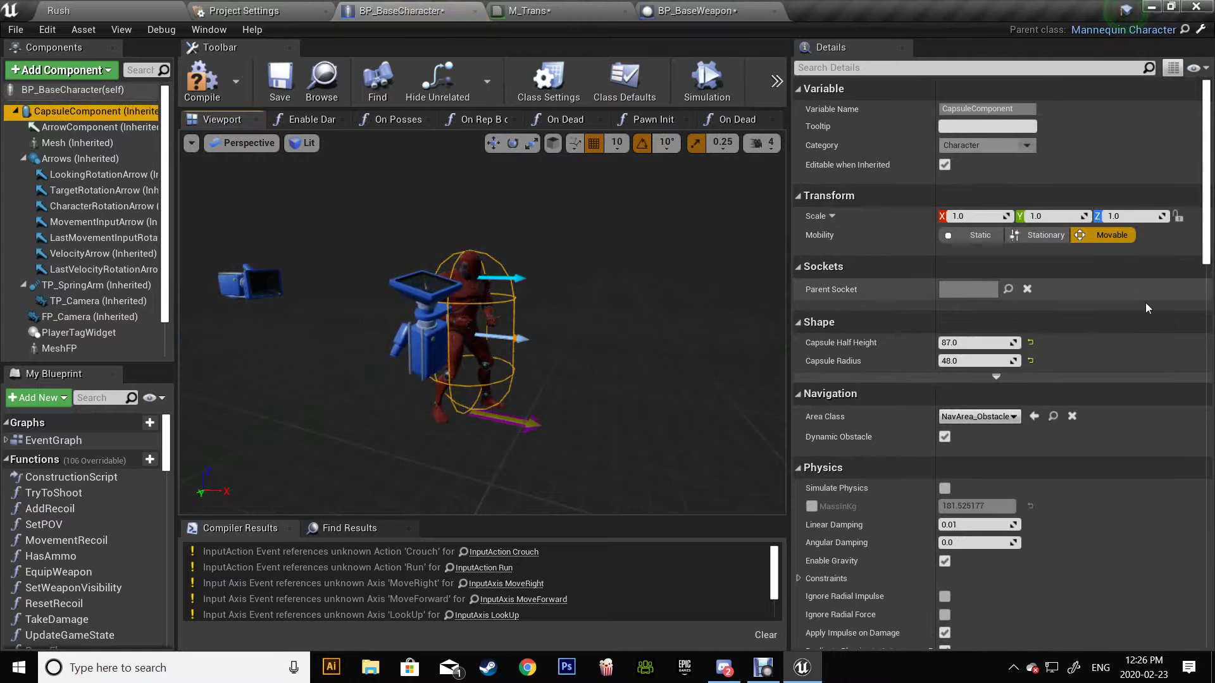
click(1029, 360)
scroll(1044, 393, down, 3)
scroll(1043, 380, down, 10)
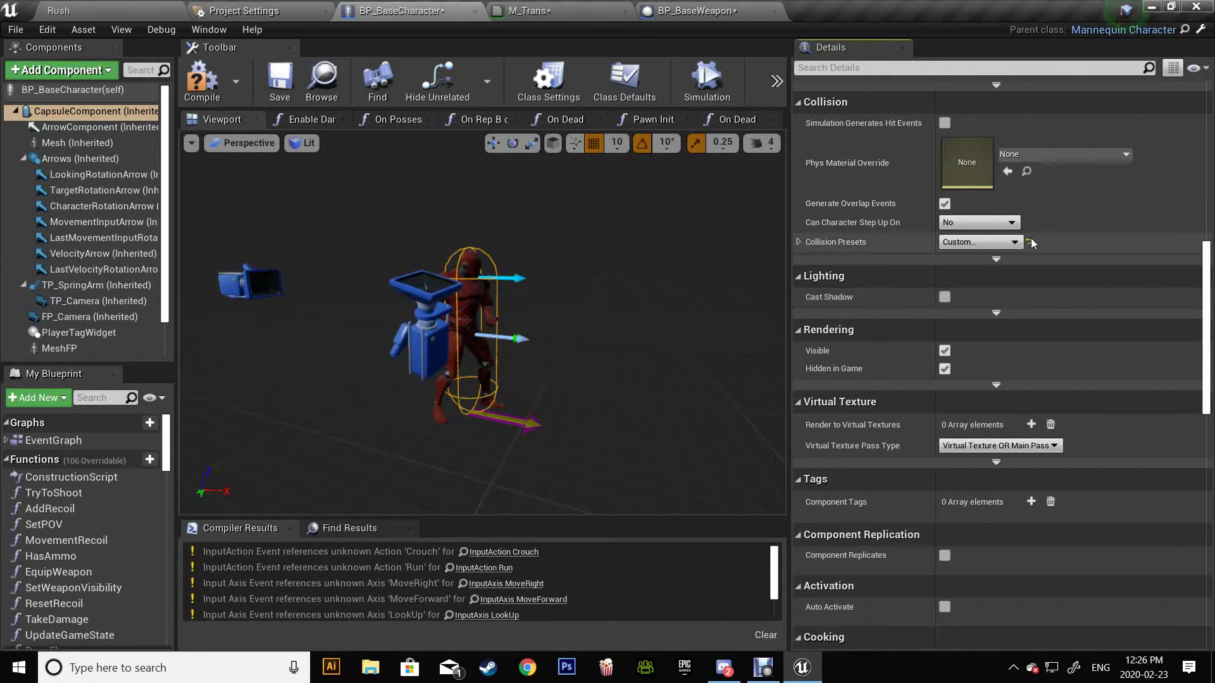
click(1029, 242)
scroll(987, 354, down, 15)
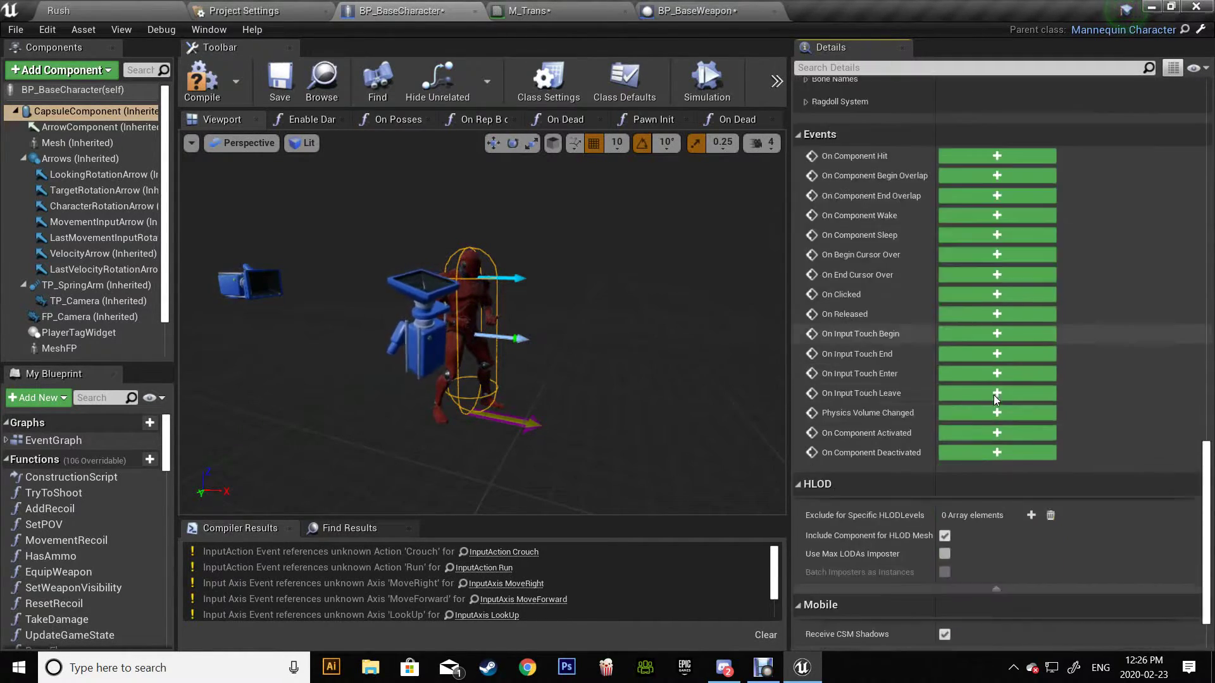
click(70, 128)
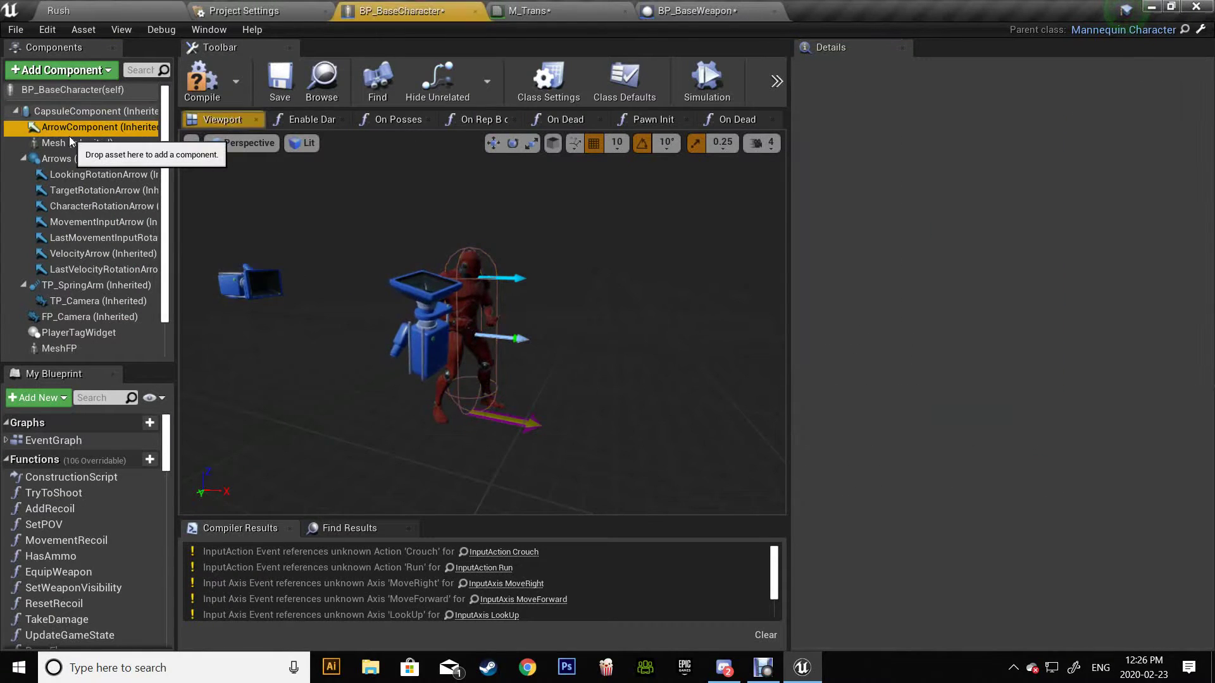
Step: Reset the inherited Mesh's skeletal mesh to default and set its Anim Class to Mannequin_AnimBP
click(67, 144)
drag(1212, 380, 1210, 136)
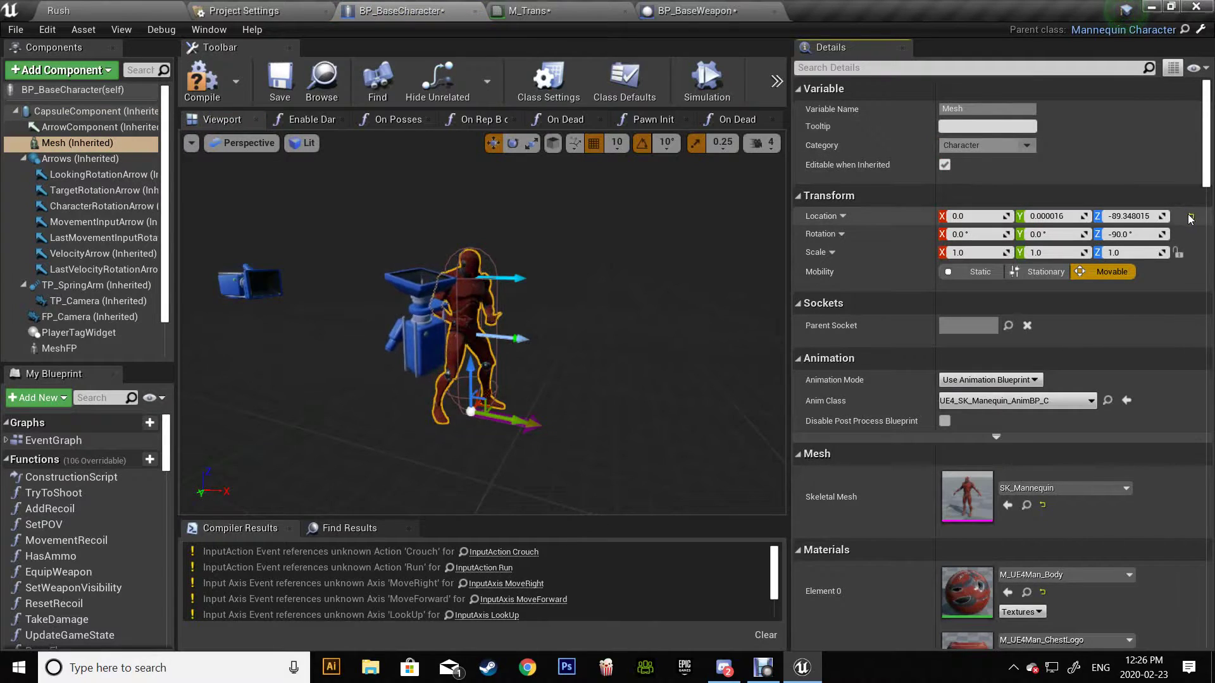
scroll(1092, 360, down, 2)
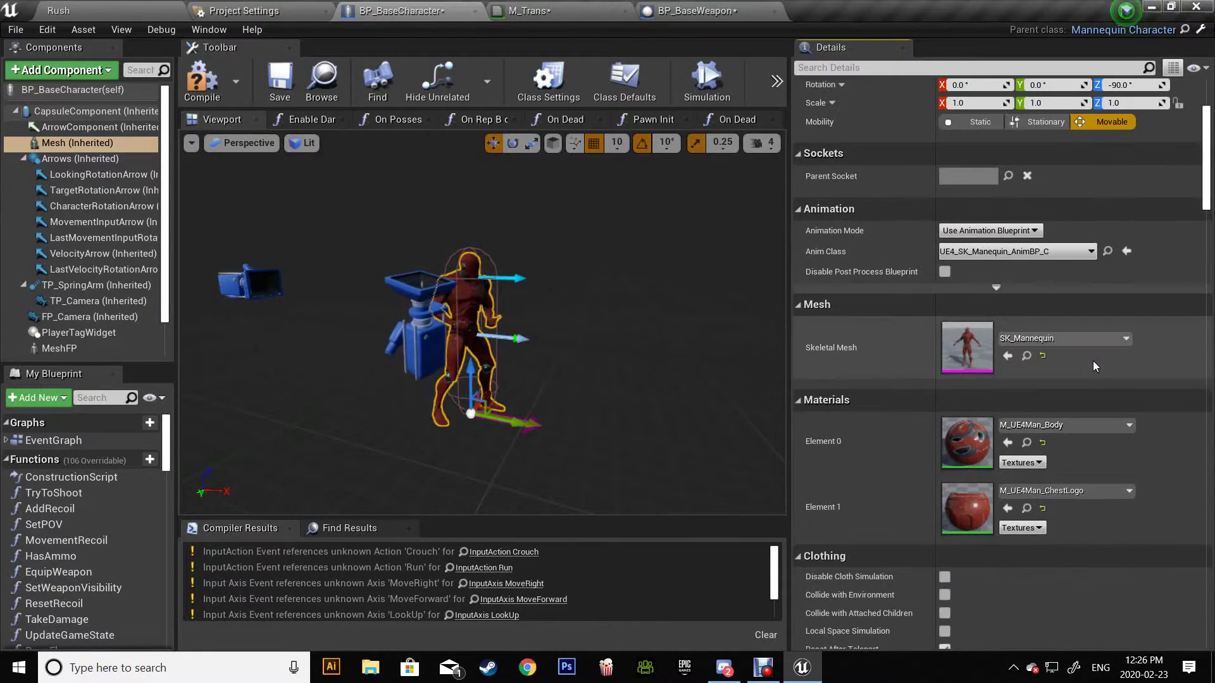
click(1043, 358)
click(1006, 251)
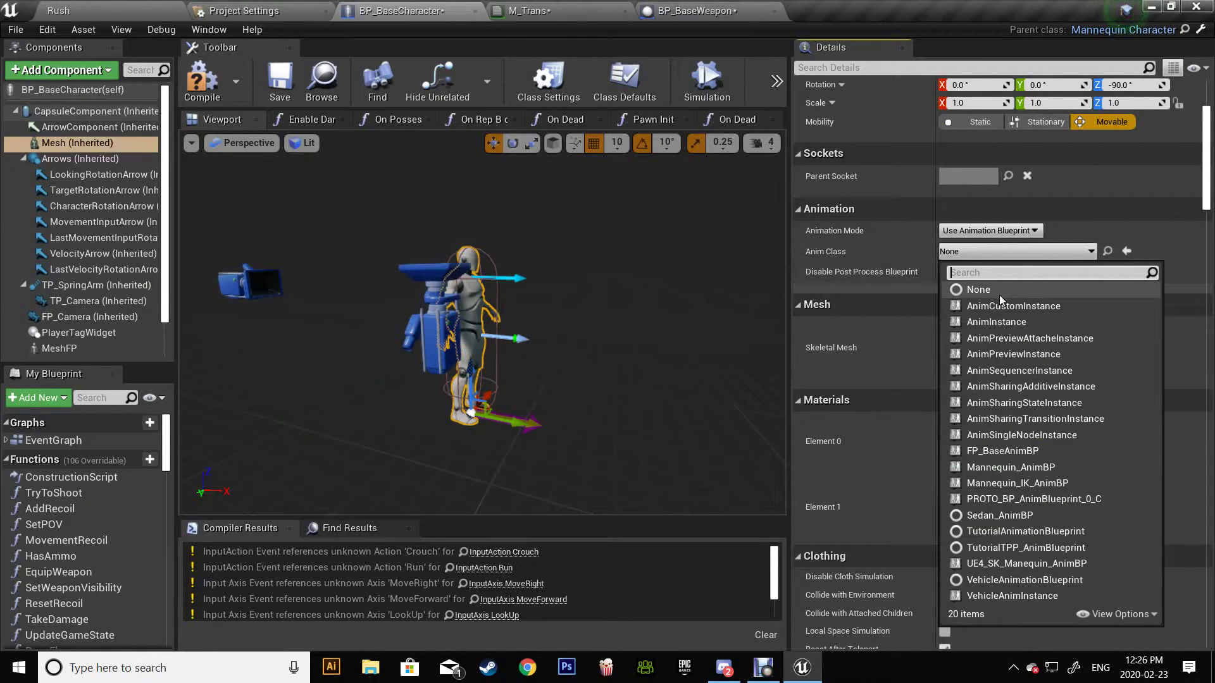
text(animbn)
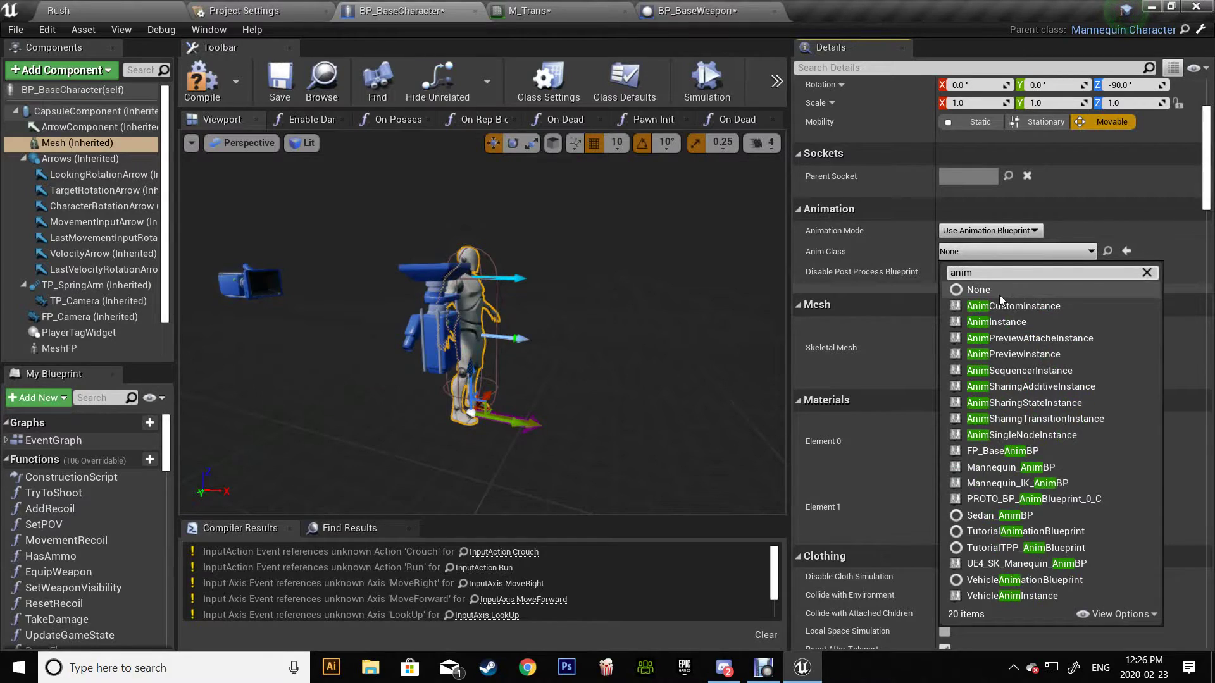
key(BackSpace)
key(BackSpace)
text(bp)
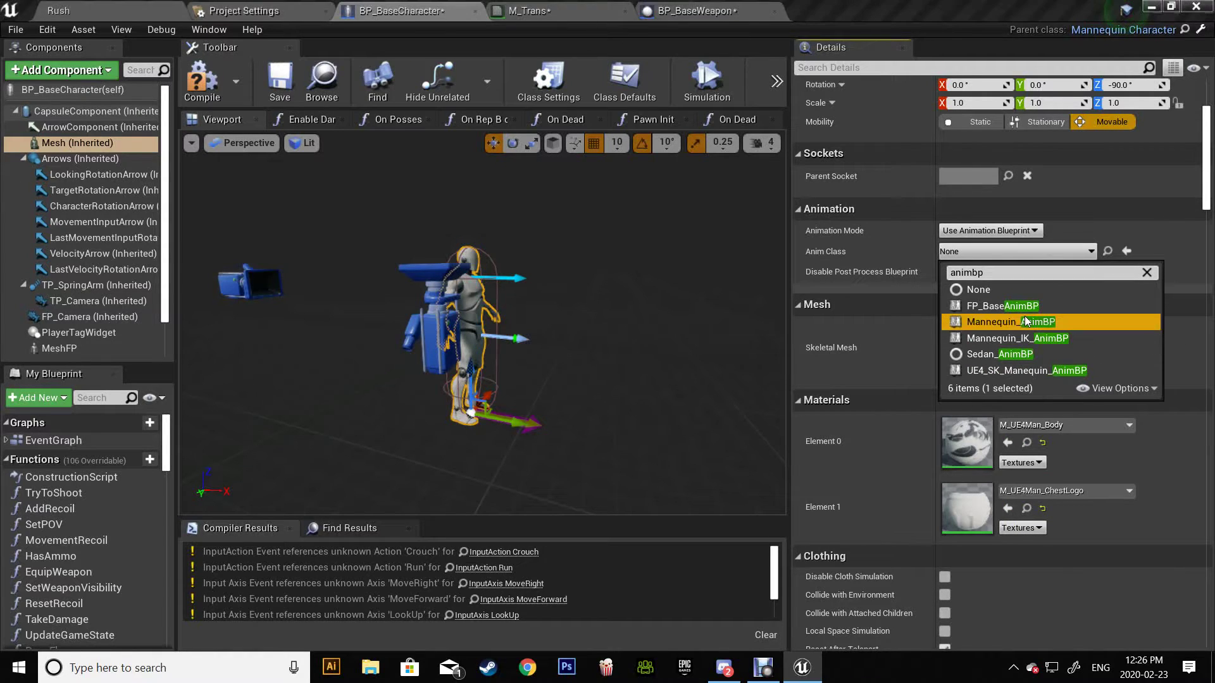
click(1024, 319)
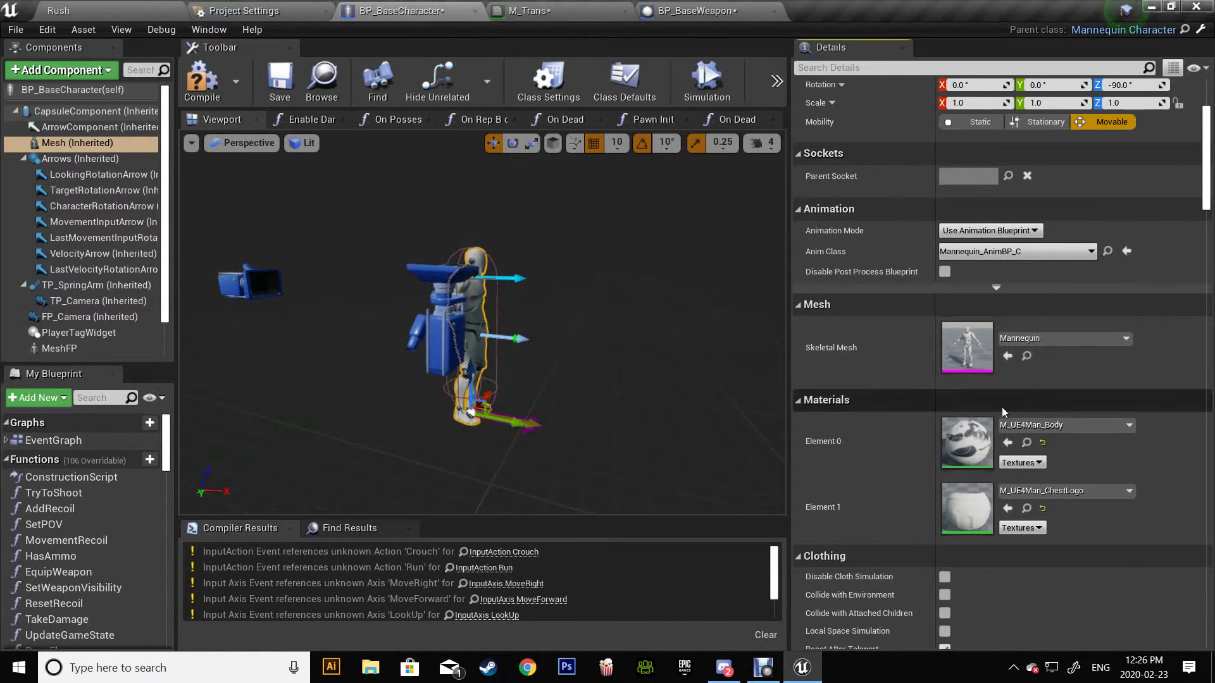
Step: Return the Mesh's Collision Preset to CharacterMesh and reset Update Joints from Animation
scroll(990, 407, down, 15)
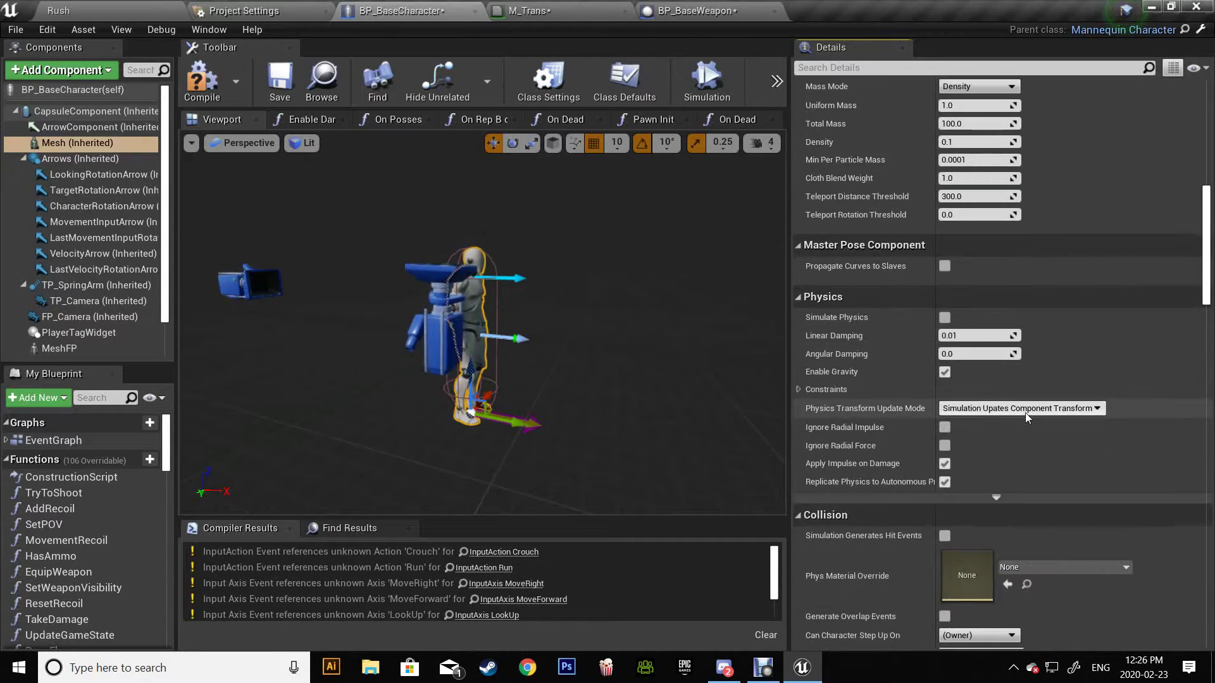
scroll(1025, 412, down, 10)
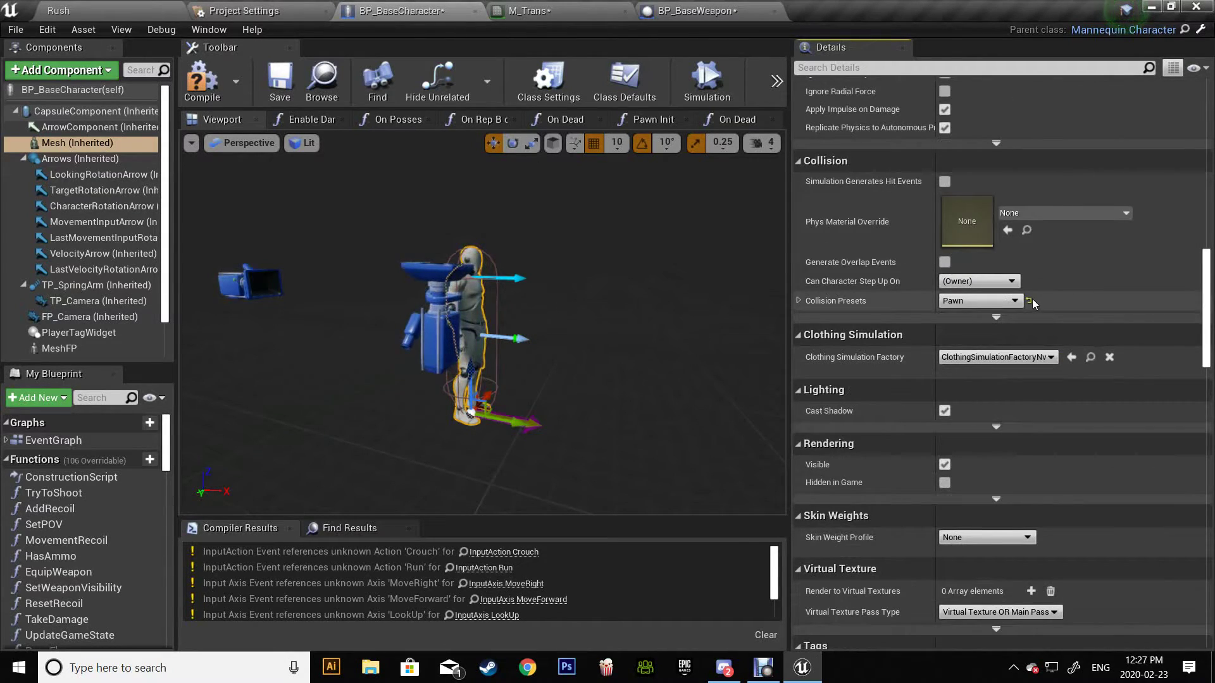
click(1030, 301)
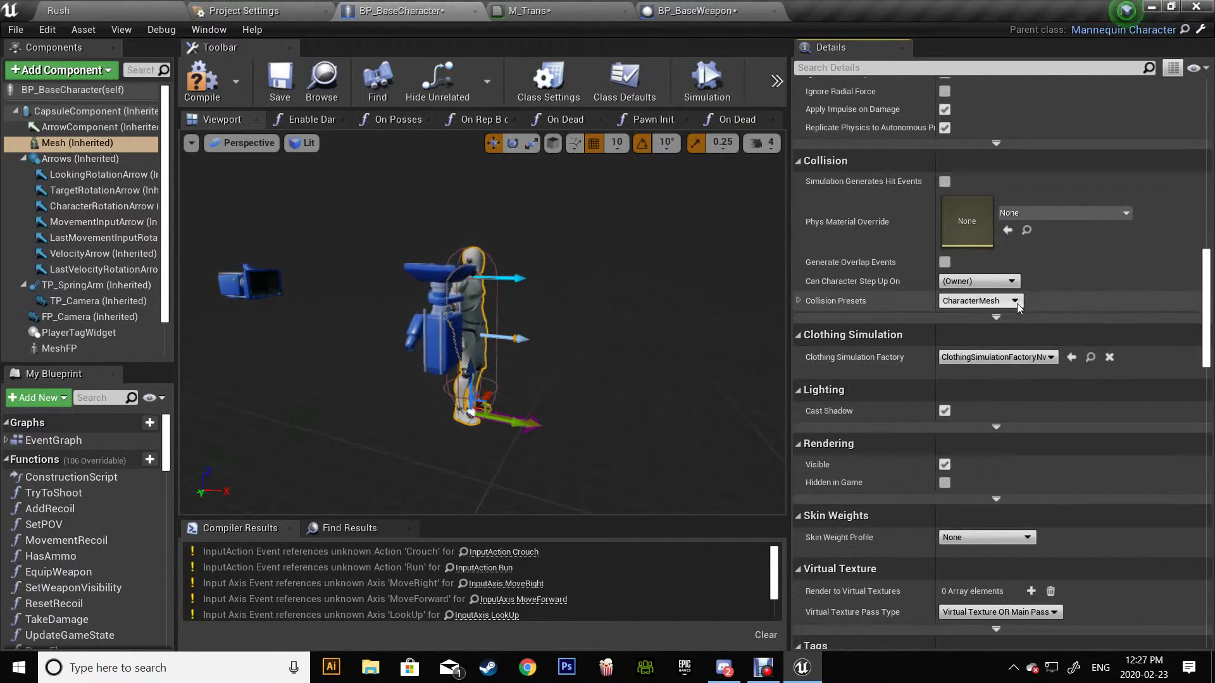
click(797, 301)
scroll(1013, 354, down, 8)
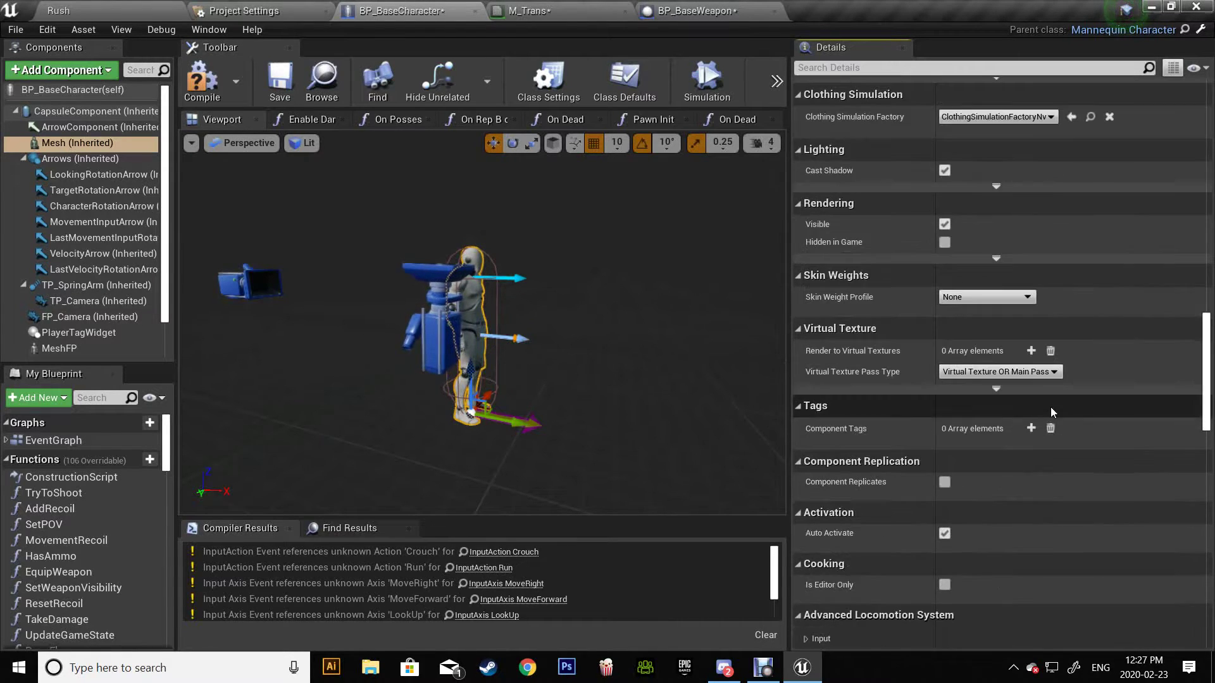
scroll(1050, 408, down, 15)
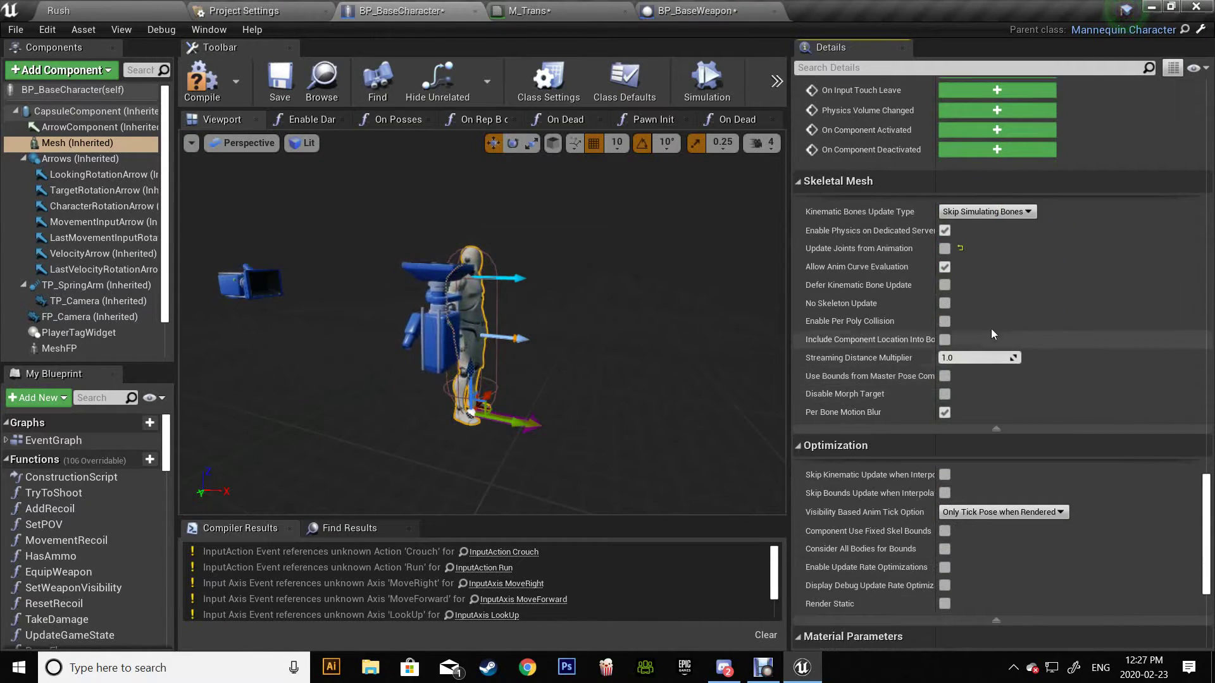
click(959, 248)
scroll(997, 379, down, 5)
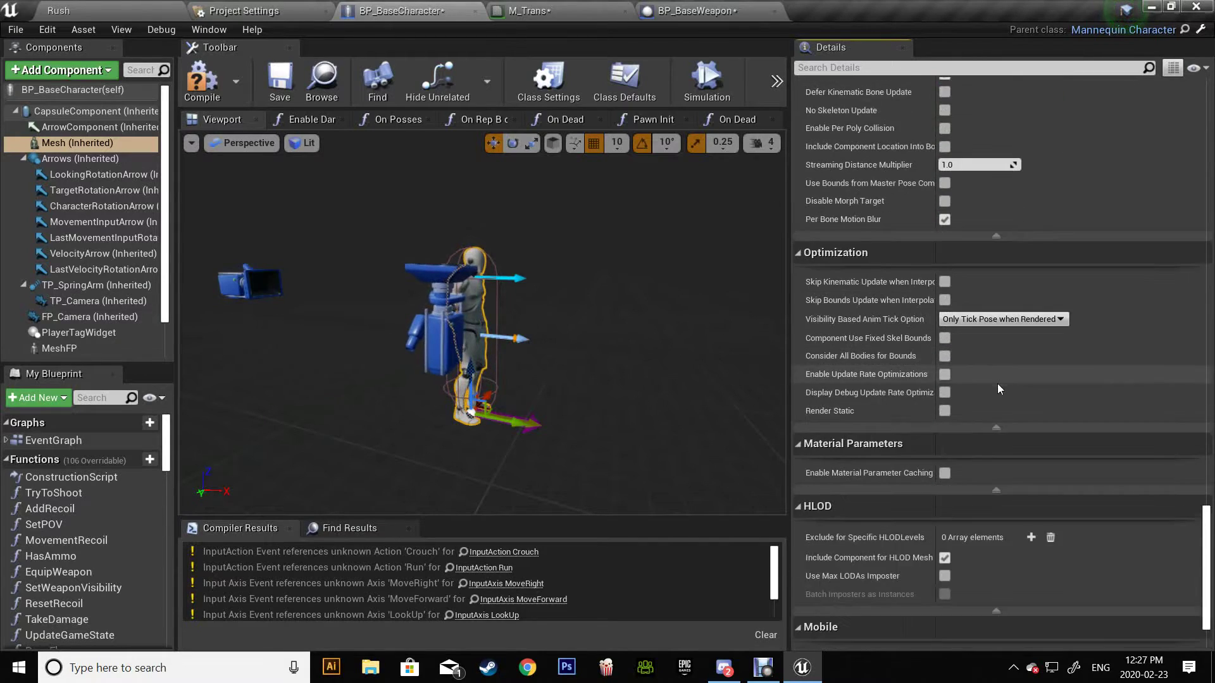
scroll(997, 382, down, 3)
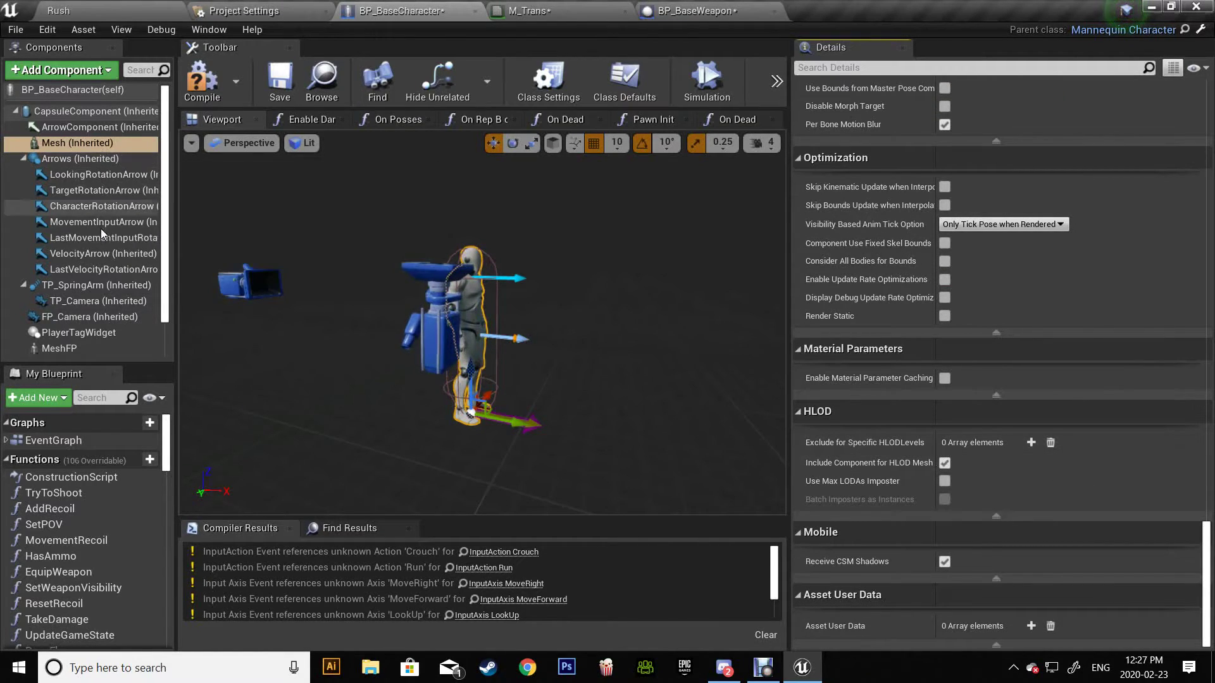
Step: Reset FP_Camera's location to its inherited default of 5, 14, 0
click(88, 302)
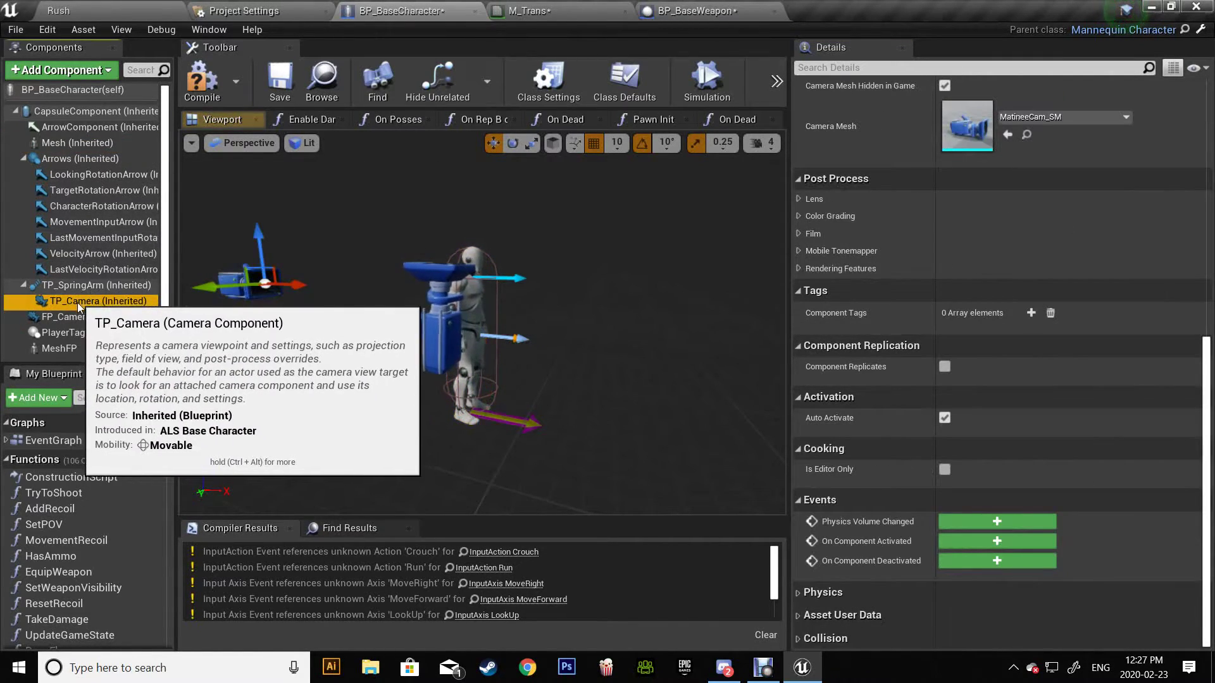
click(70, 317)
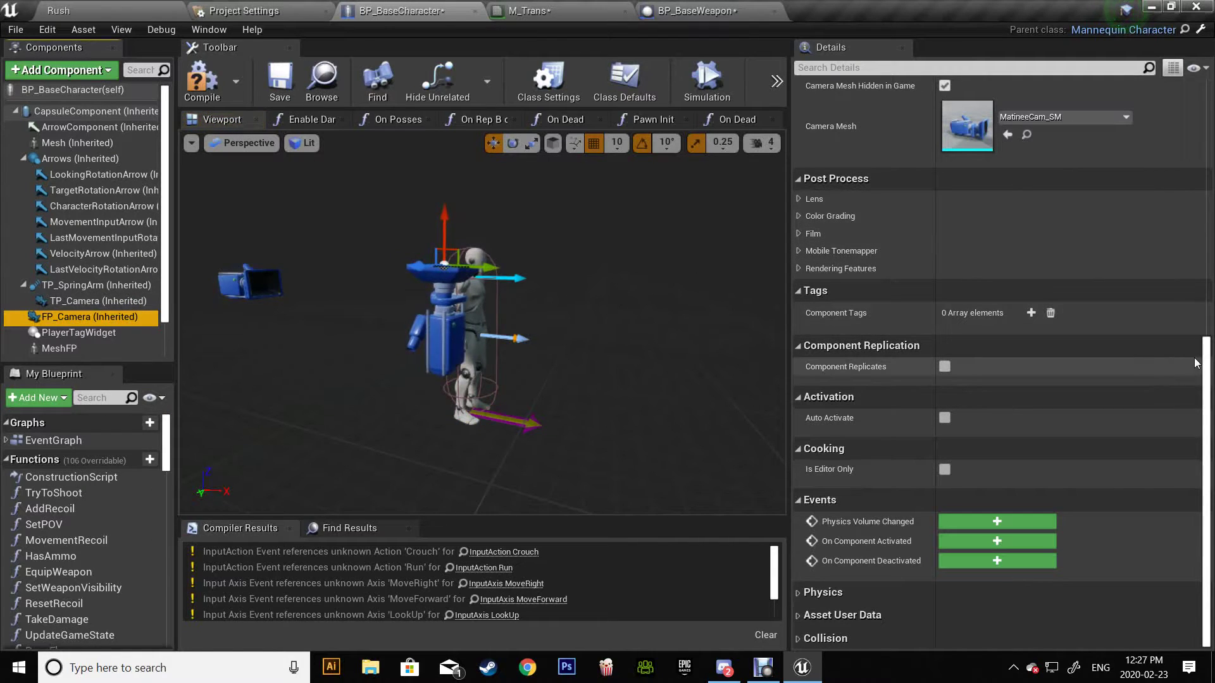
drag(1206, 354, 1203, 43)
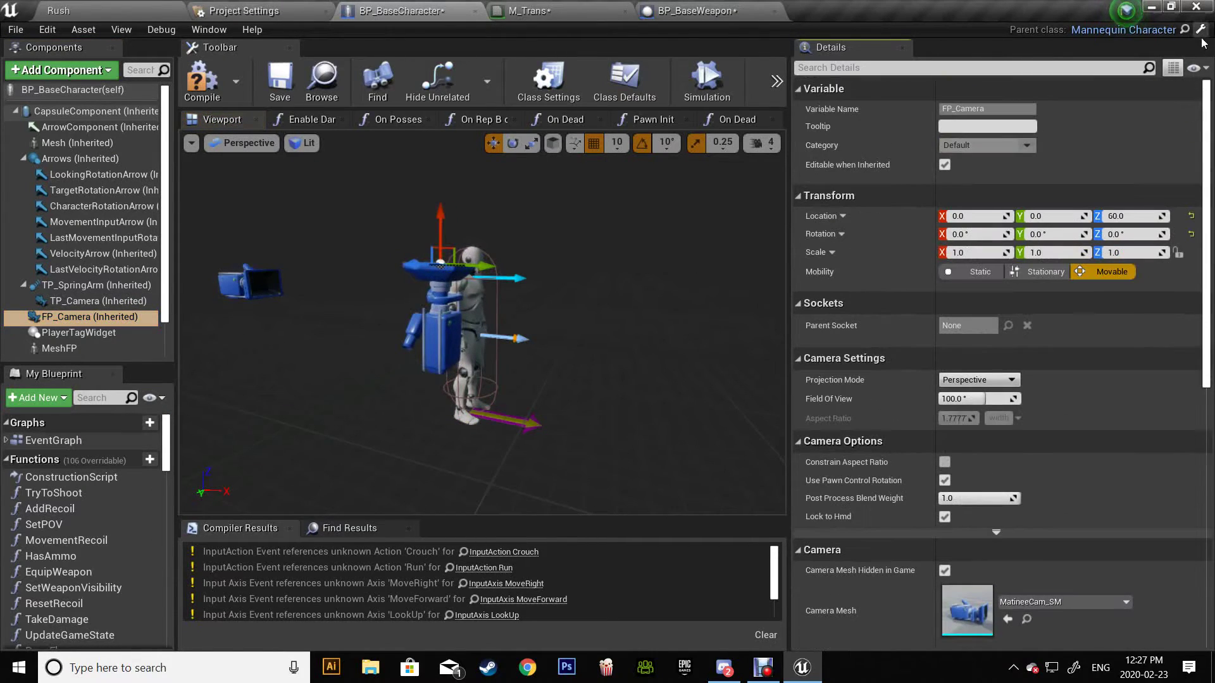
click(1191, 216)
scroll(1101, 363, down, 15)
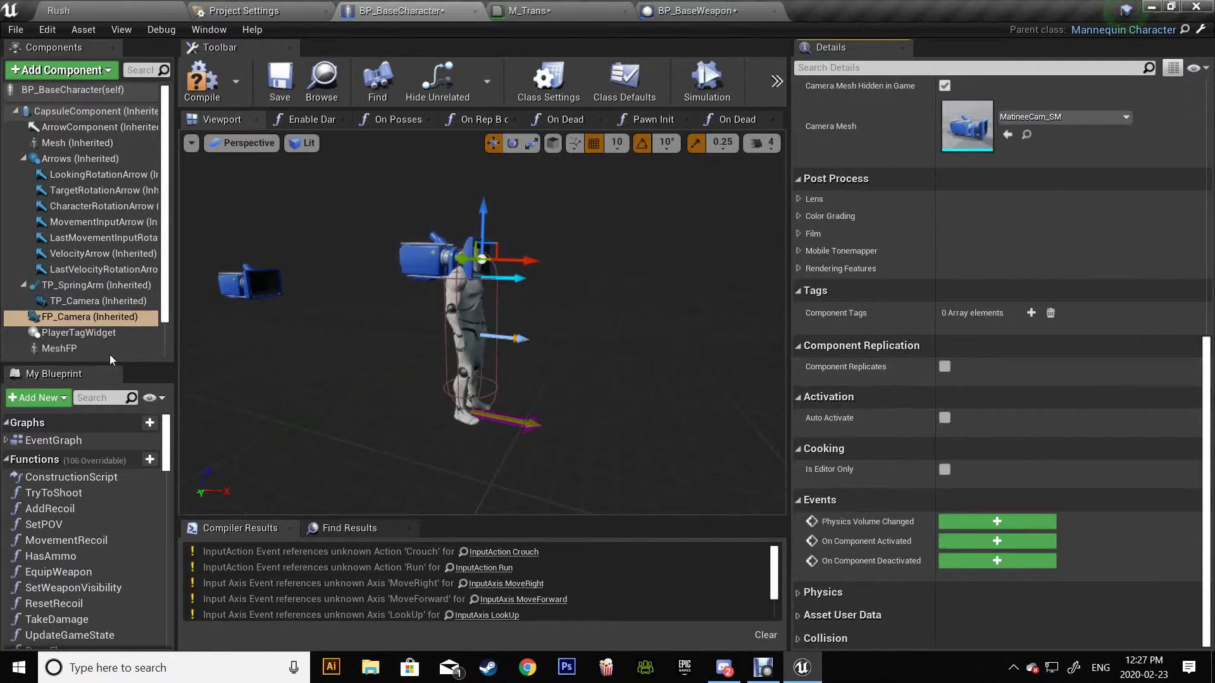
scroll(101, 322, down, 2)
click(75, 336)
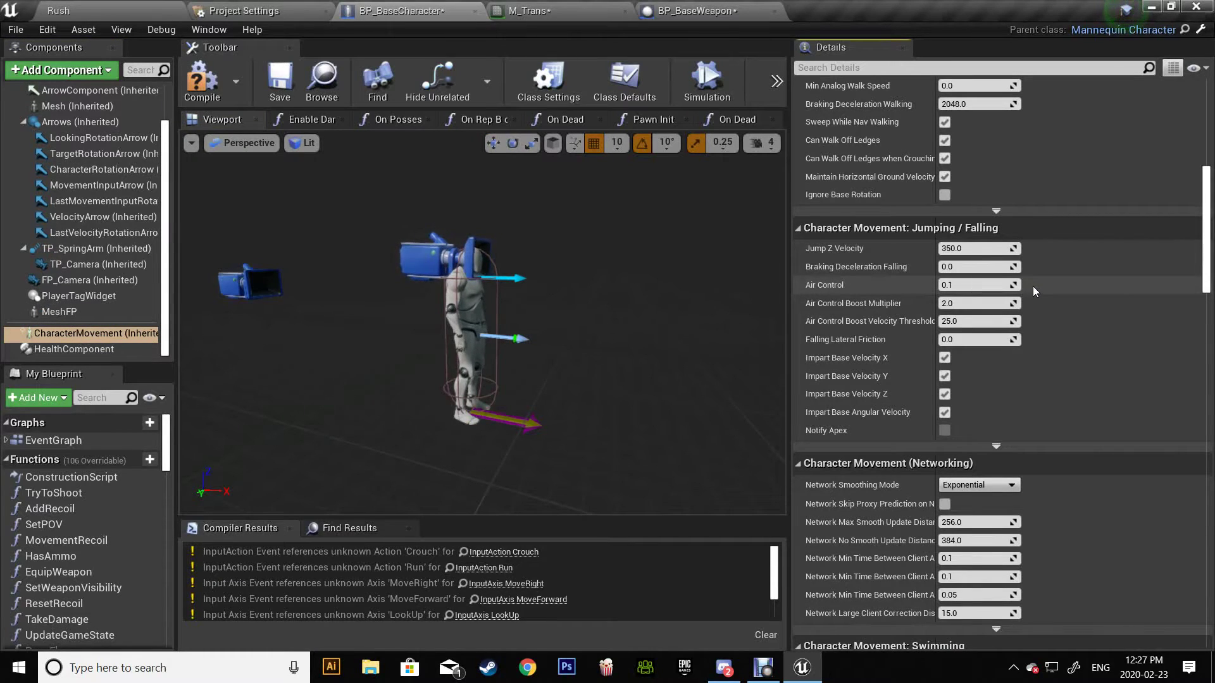
Step: Reset Braking Friction Factor, Crouched Half Height, Walkable Floor Angle, Max Walk Speed and Max Walk Speed Crouched to defaults
scroll(1031, 287, up, 6)
scroll(1037, 253, up, 3)
click(1030, 307)
click(1030, 345)
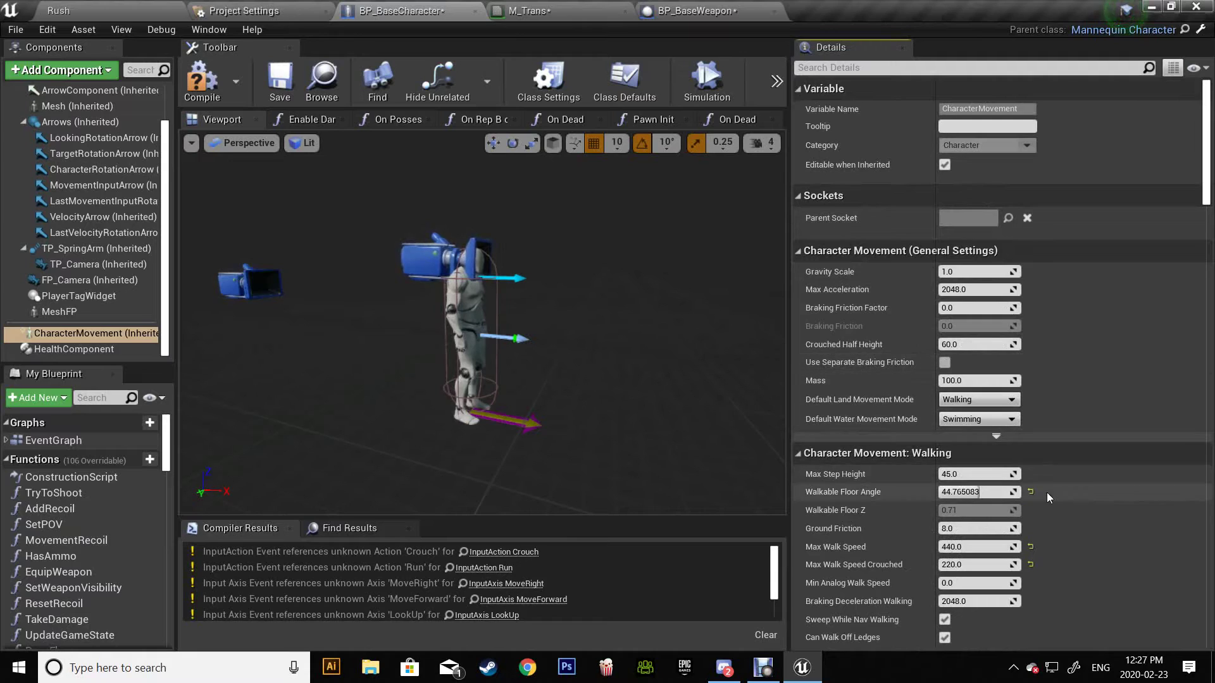
click(1031, 491)
click(1030, 547)
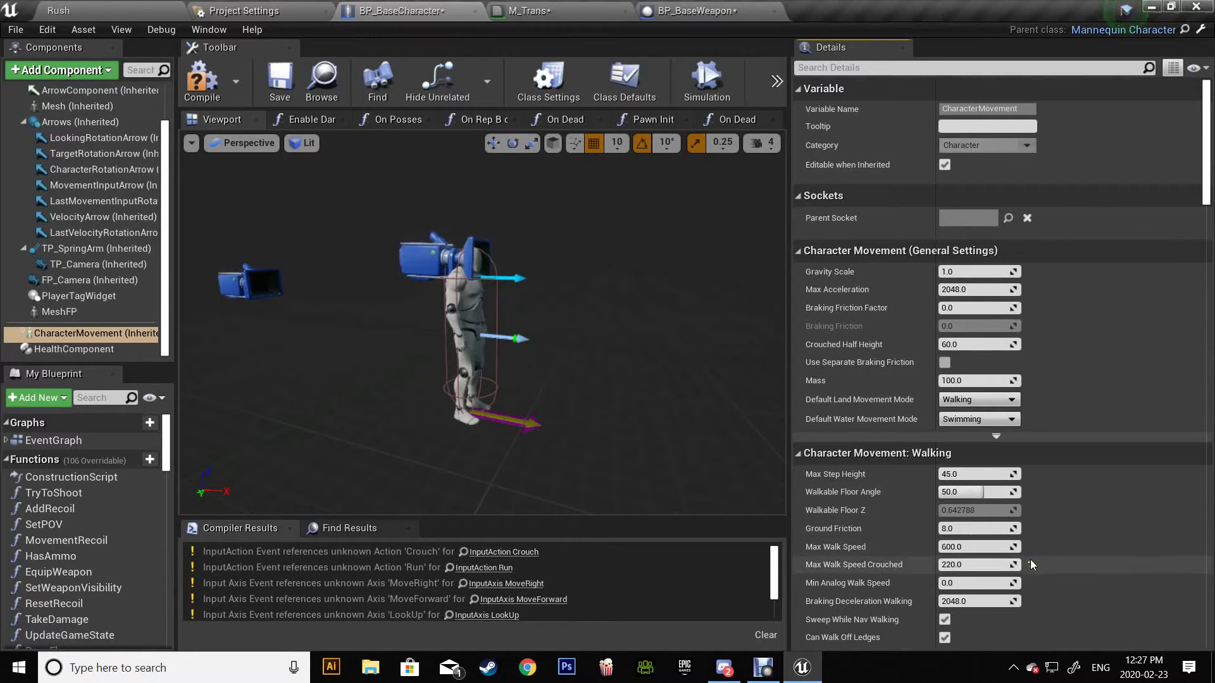
click(1031, 564)
Step: Compile the BP_BaseCharacter Blueprint
scroll(1040, 550, down, 20)
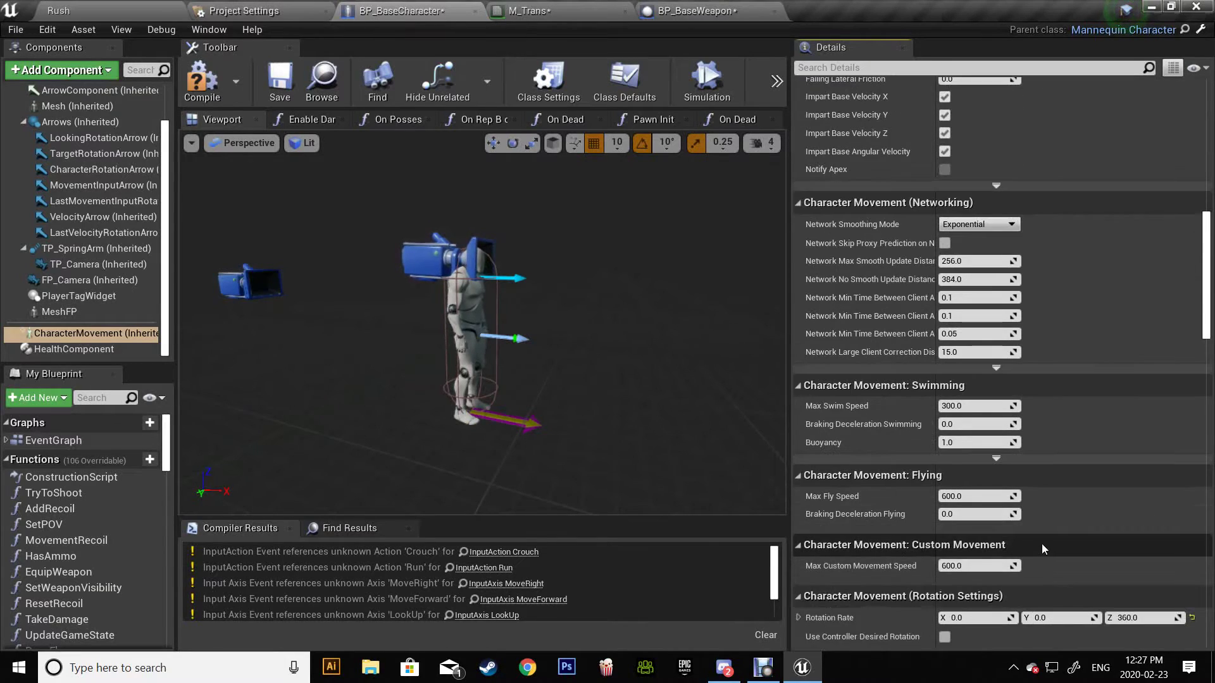
scroll(1041, 537, down, 15)
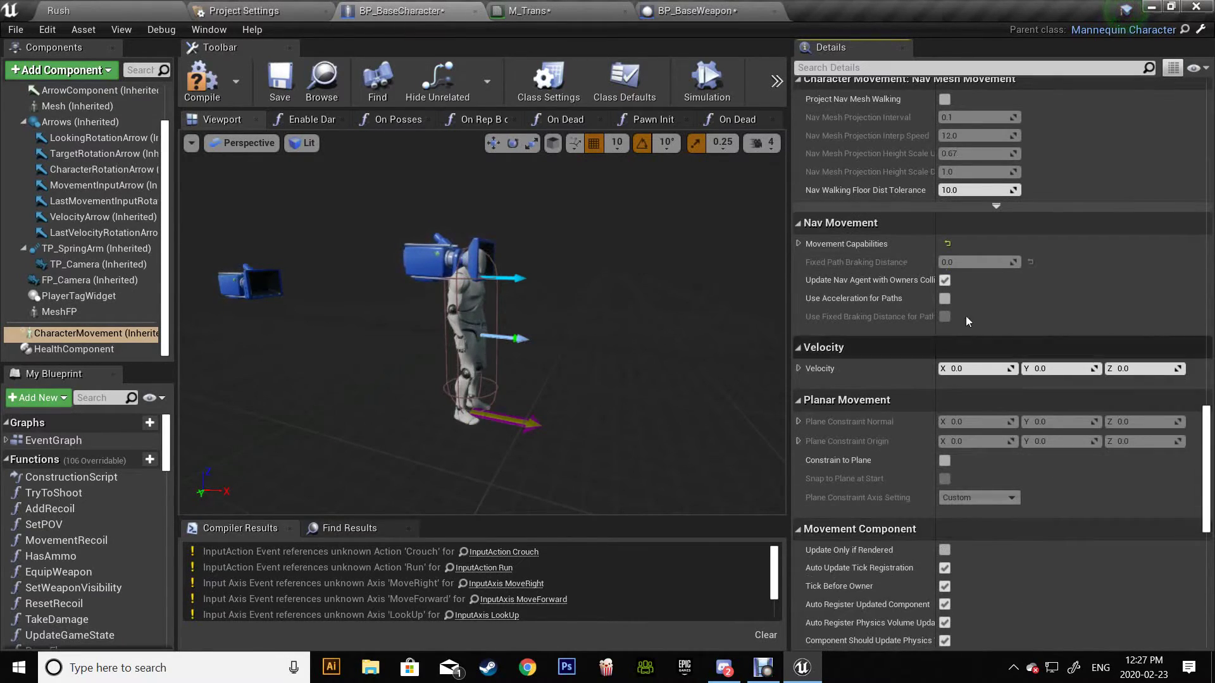
scroll(966, 423, down, 10)
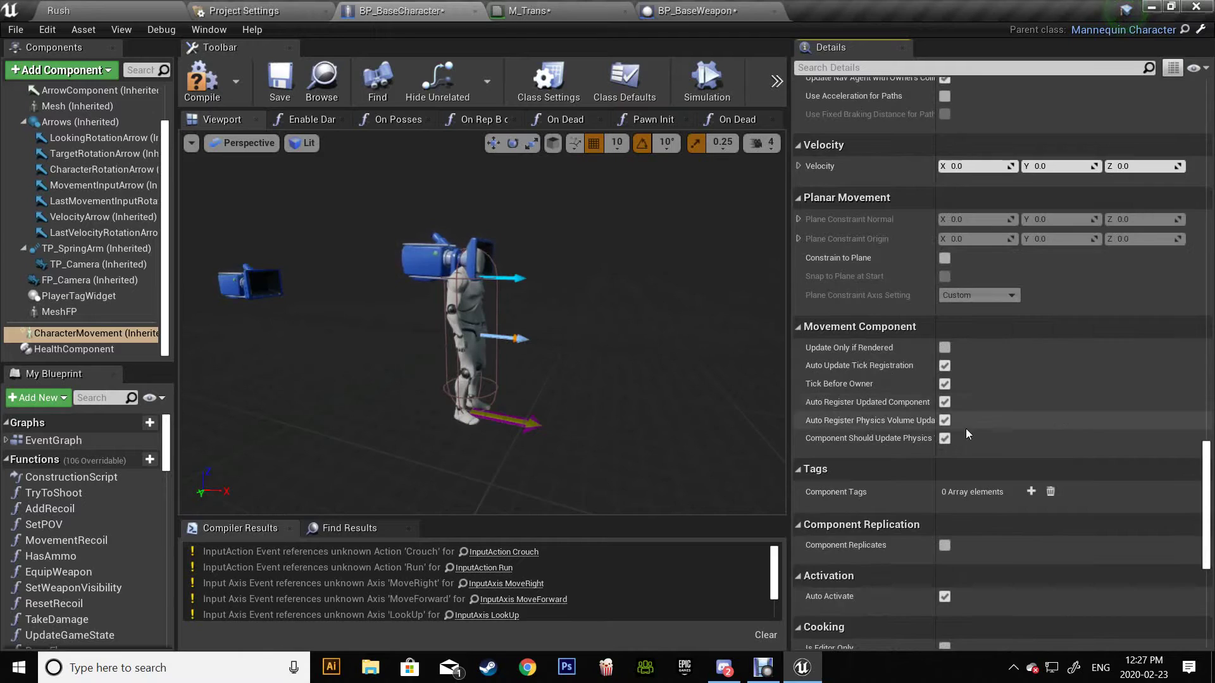
scroll(968, 481, down, 3)
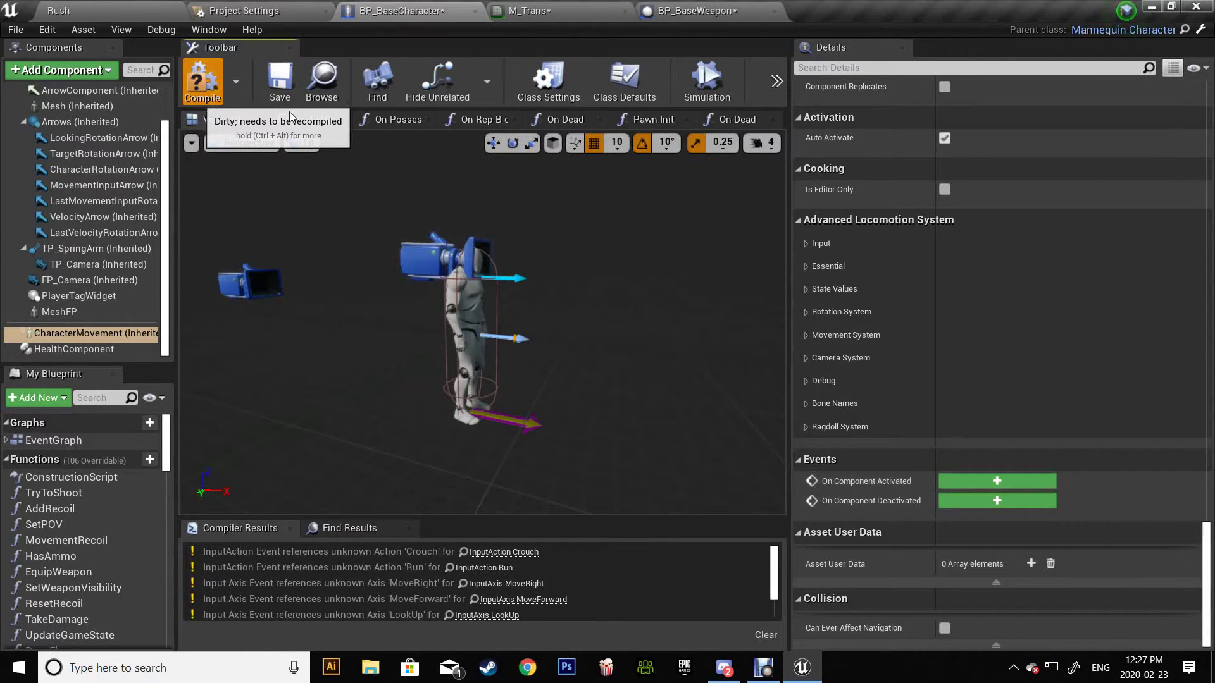
key(F7)
Step: Add a Parent: Tick call after Event Tick and feed it Delta Seconds
double_click(44, 441)
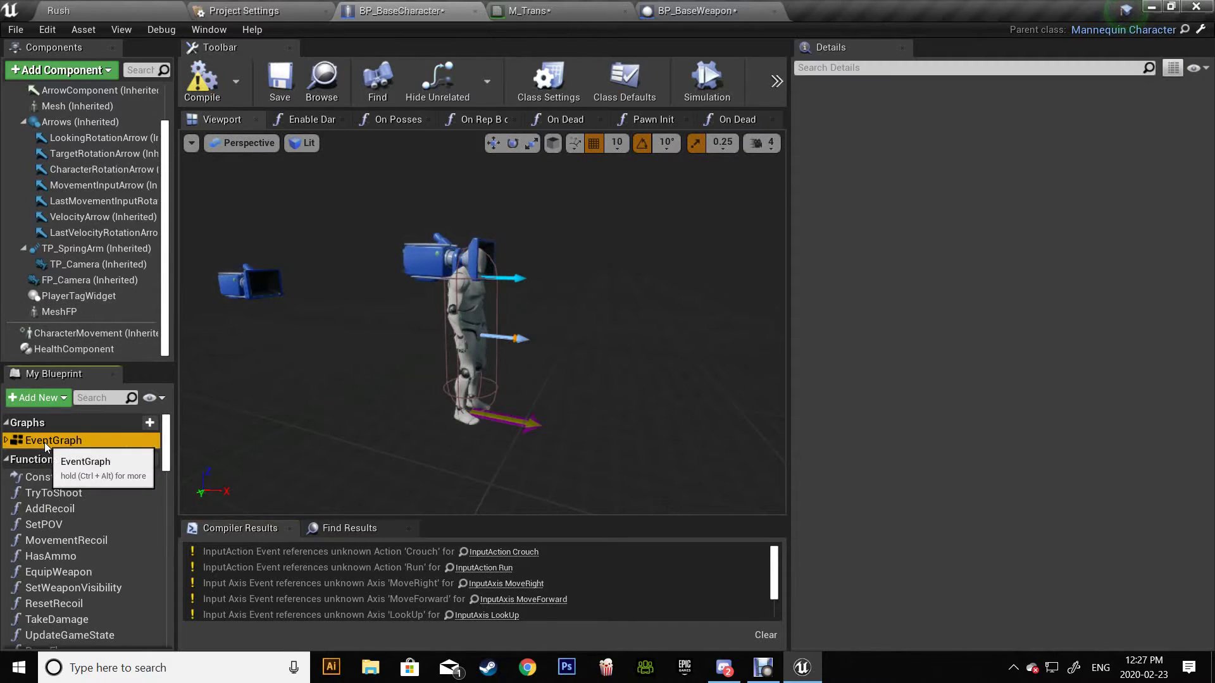
scroll(549, 331, up, 12)
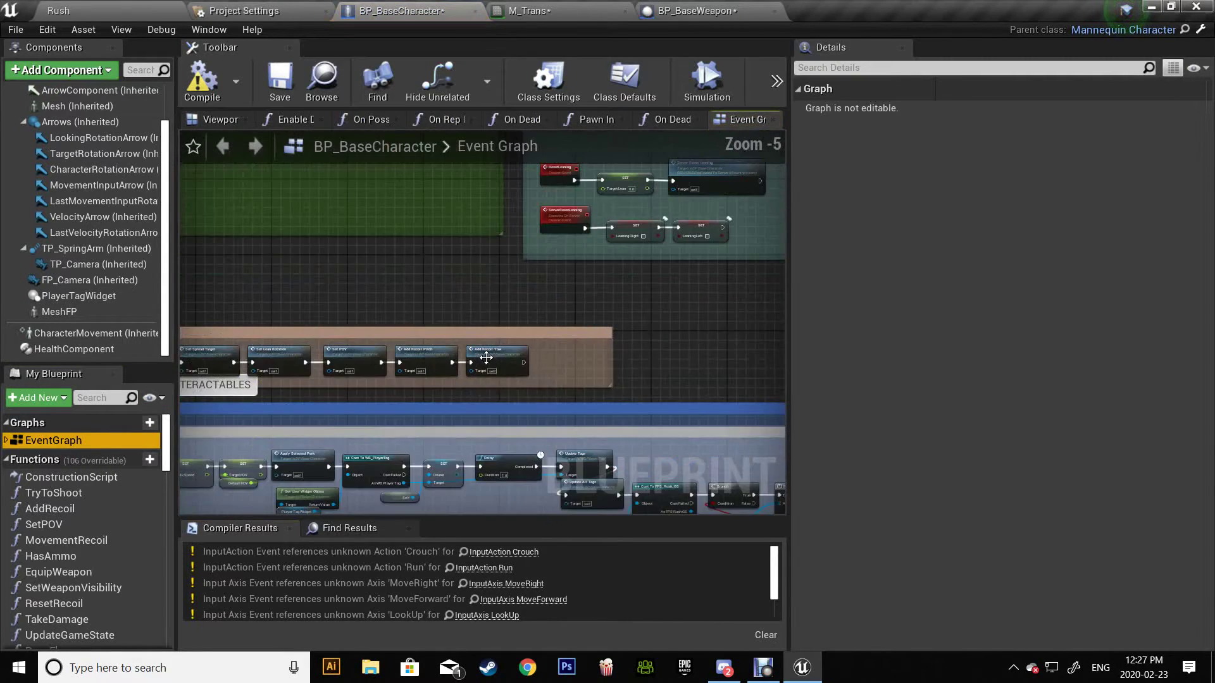
right_drag(432, 362, 253, 362)
scroll(619, 314, down, 6)
scroll(619, 314, up, 6)
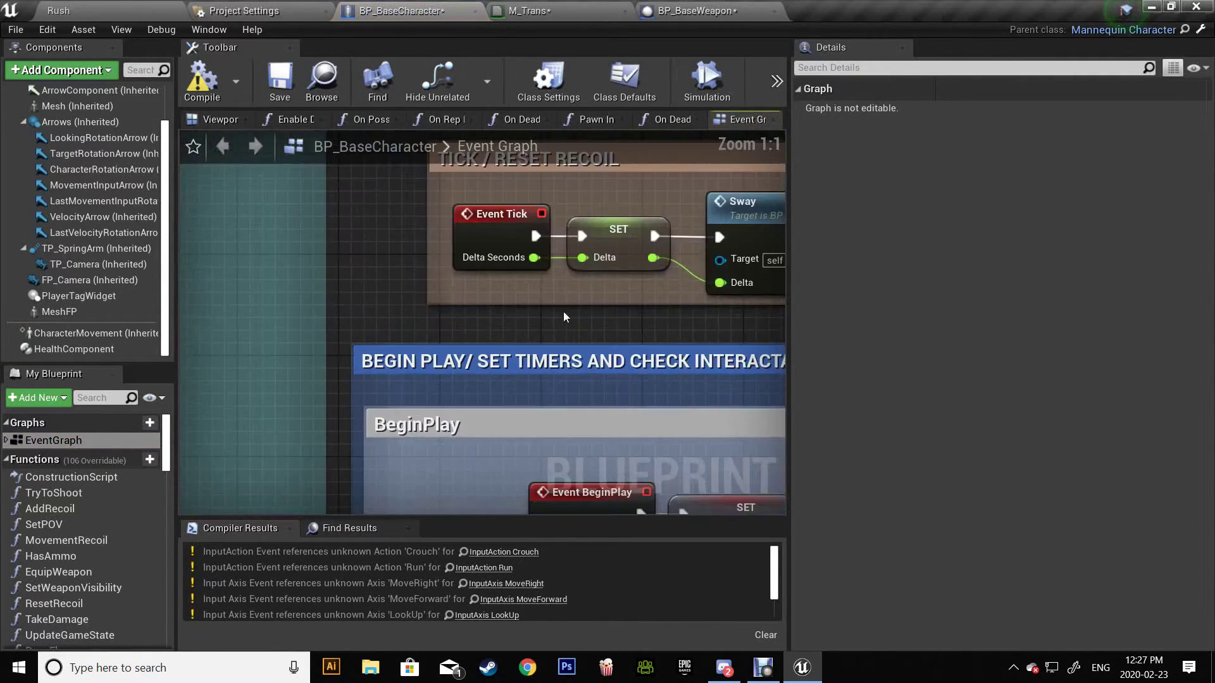
right_click(465, 200)
key(Escape)
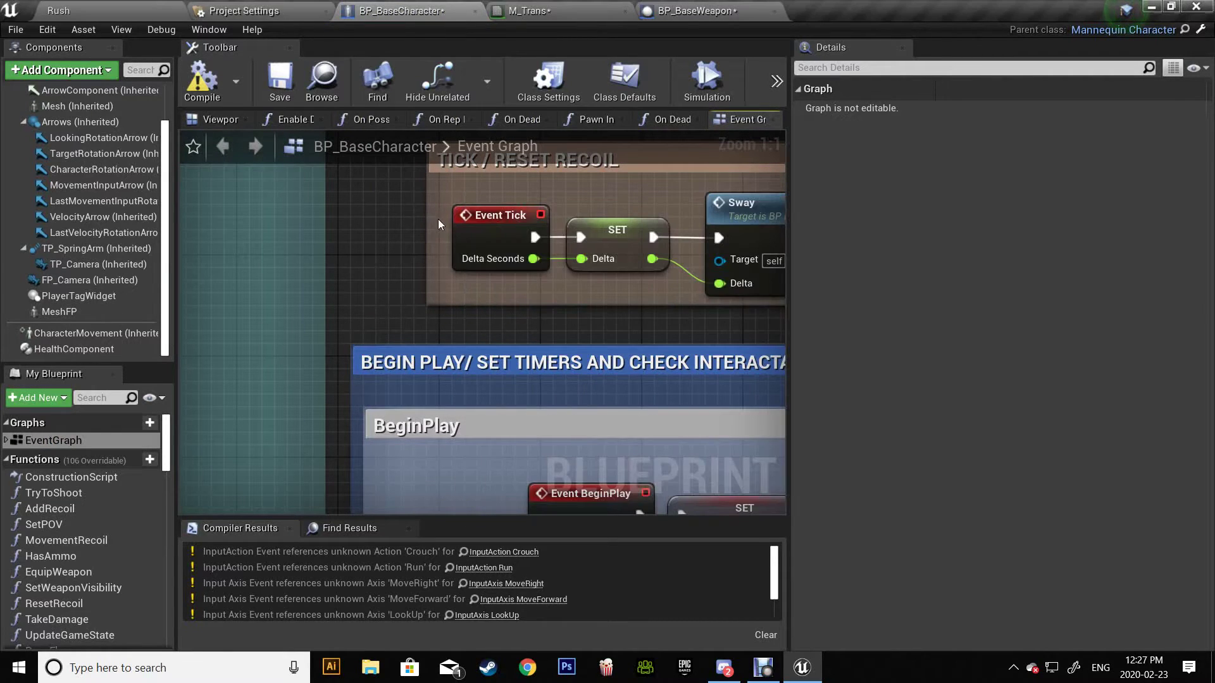
right_click(480, 228)
click(560, 354)
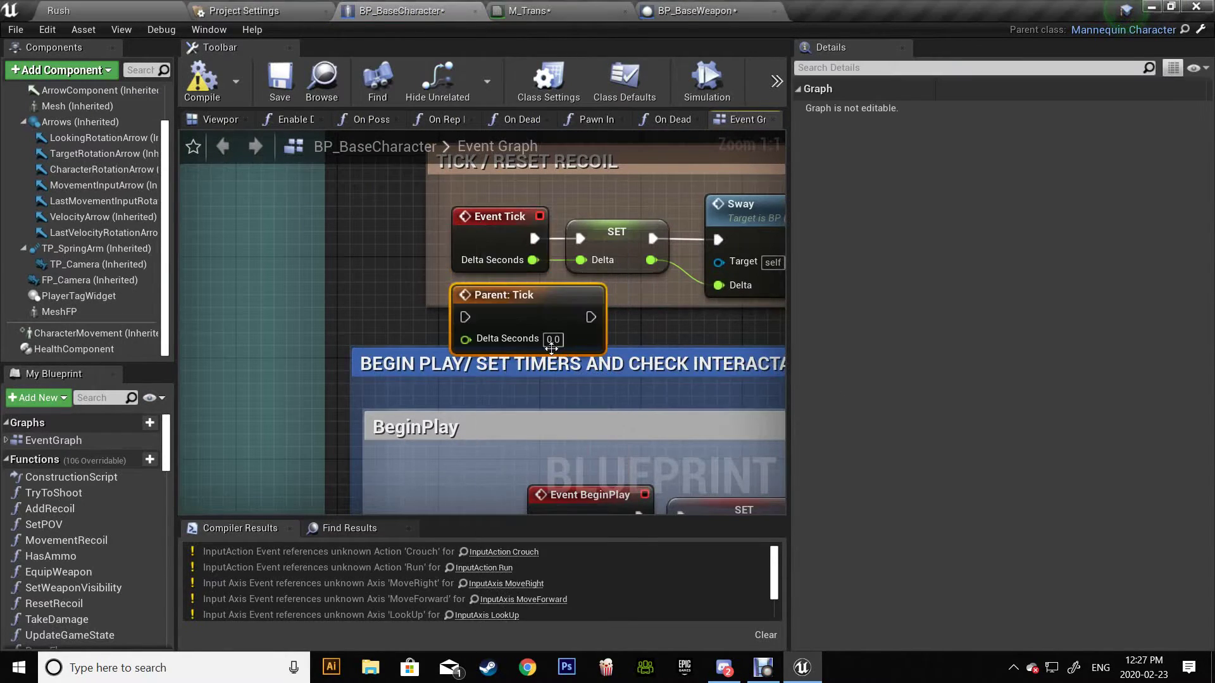
drag(533, 260, 466, 338)
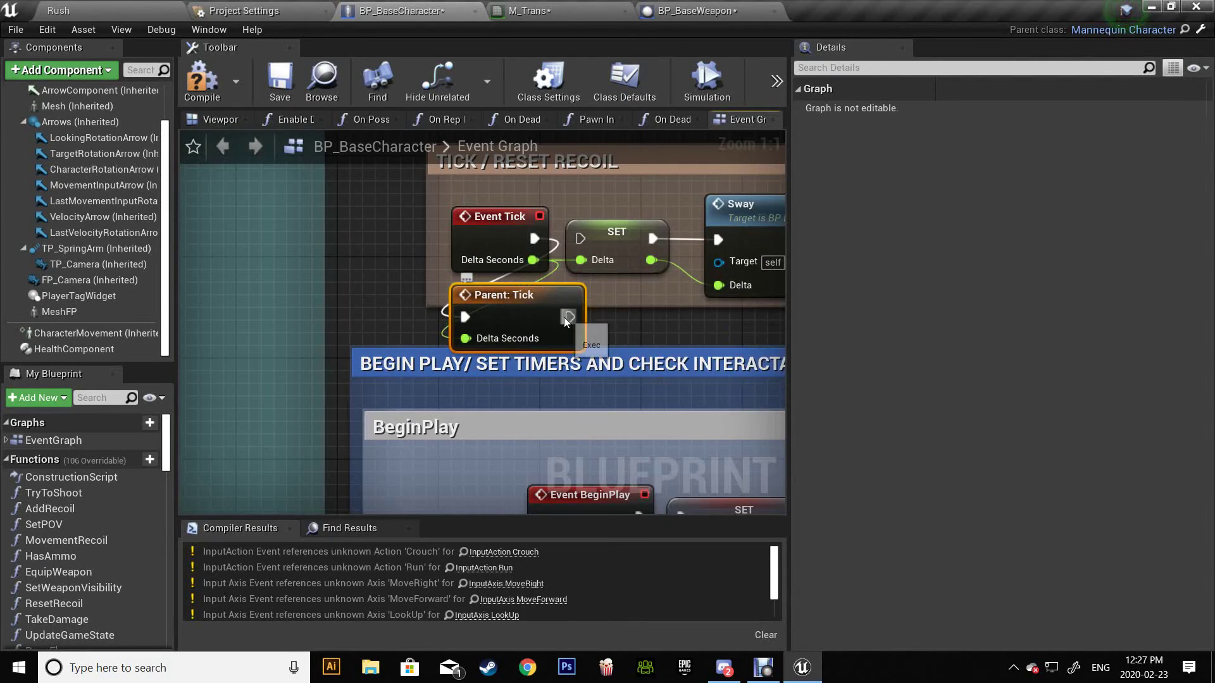
Step: Add a Parent: BeginPlay call wired between Event BeginPlay and the SET node
right_drag(537, 370, 497, 198)
drag(548, 336, 403, 339)
right_click(403, 339)
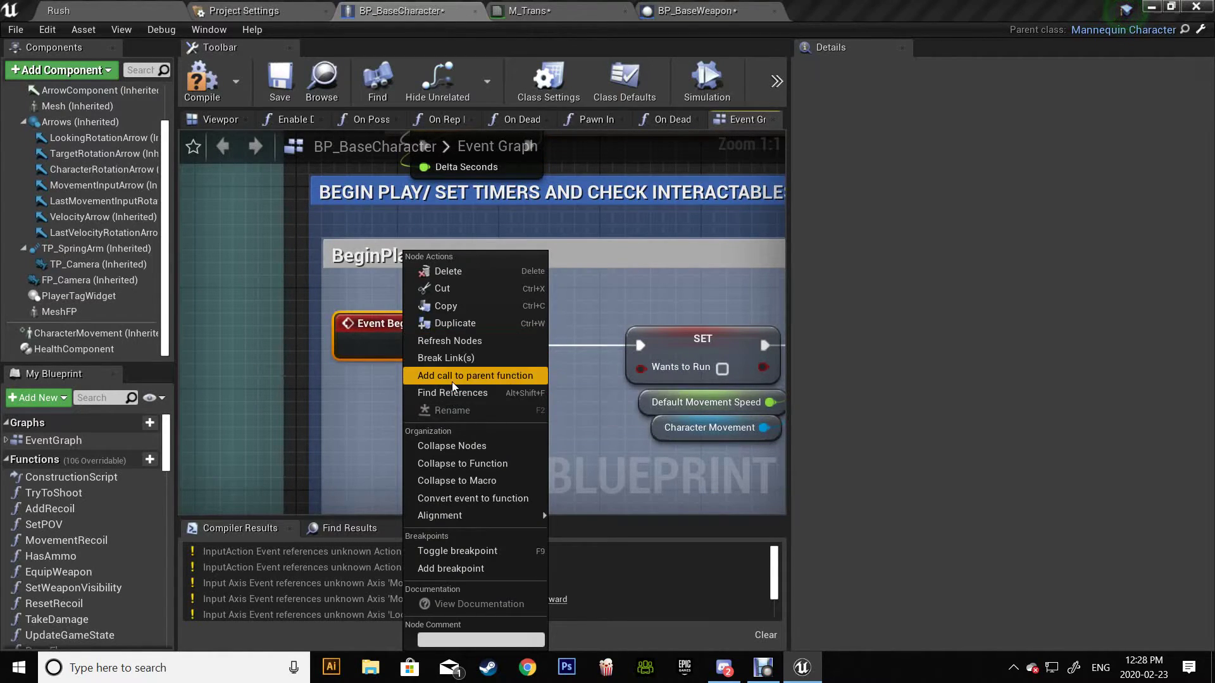
click(451, 378)
drag(357, 393, 348, 403)
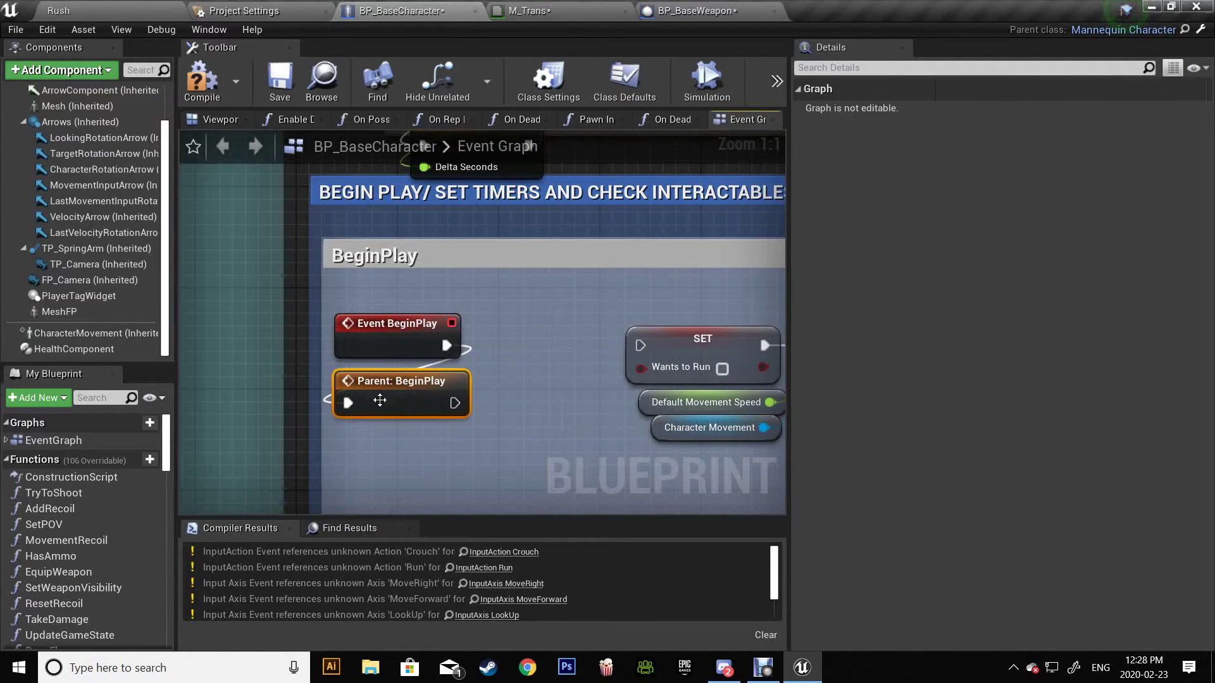
drag(609, 349, 642, 347)
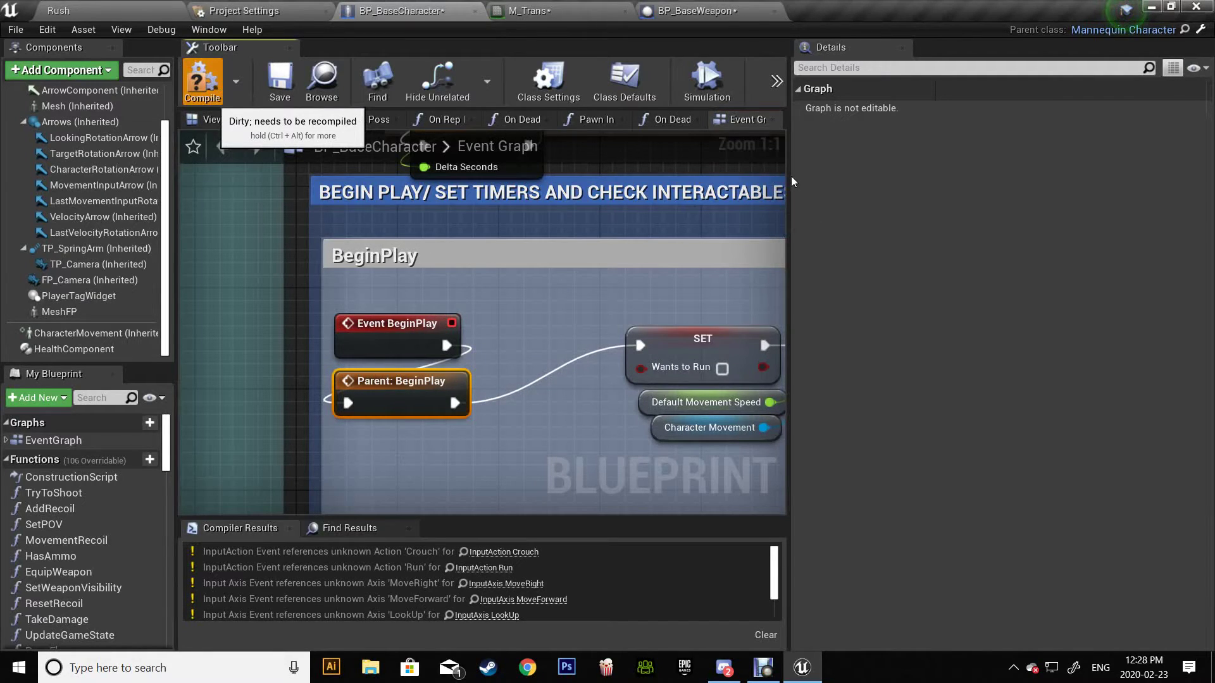
drag(791, 152, 918, 147)
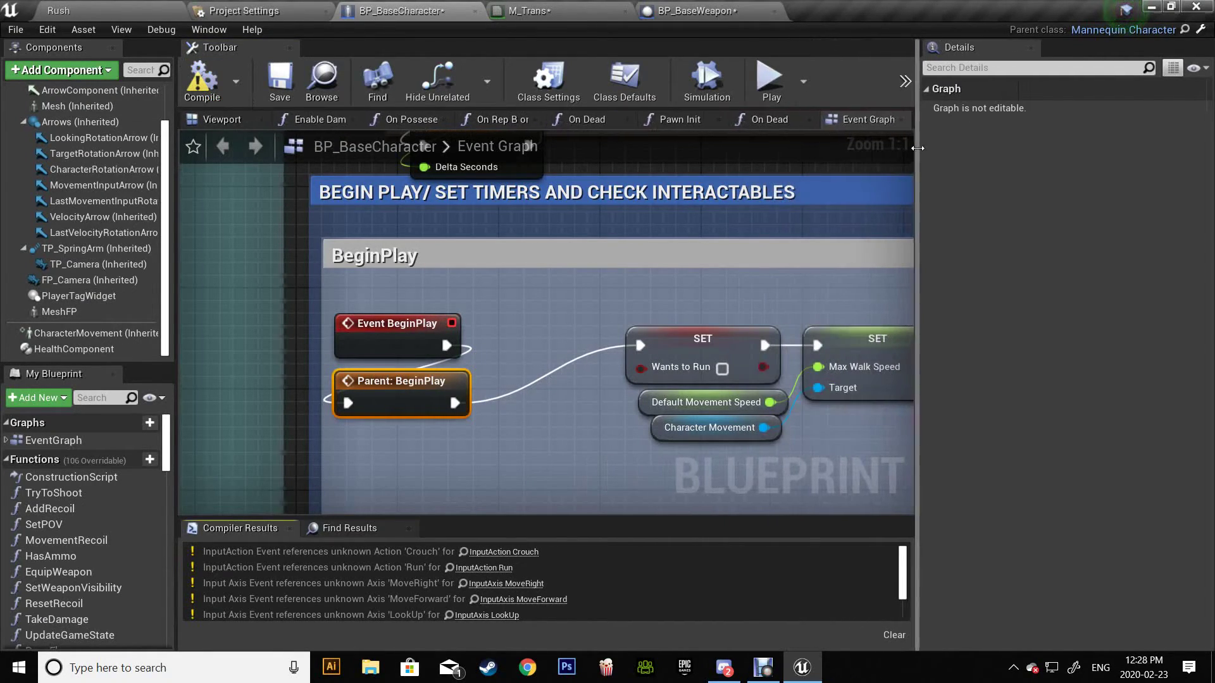
scroll(93, 206, up, 2)
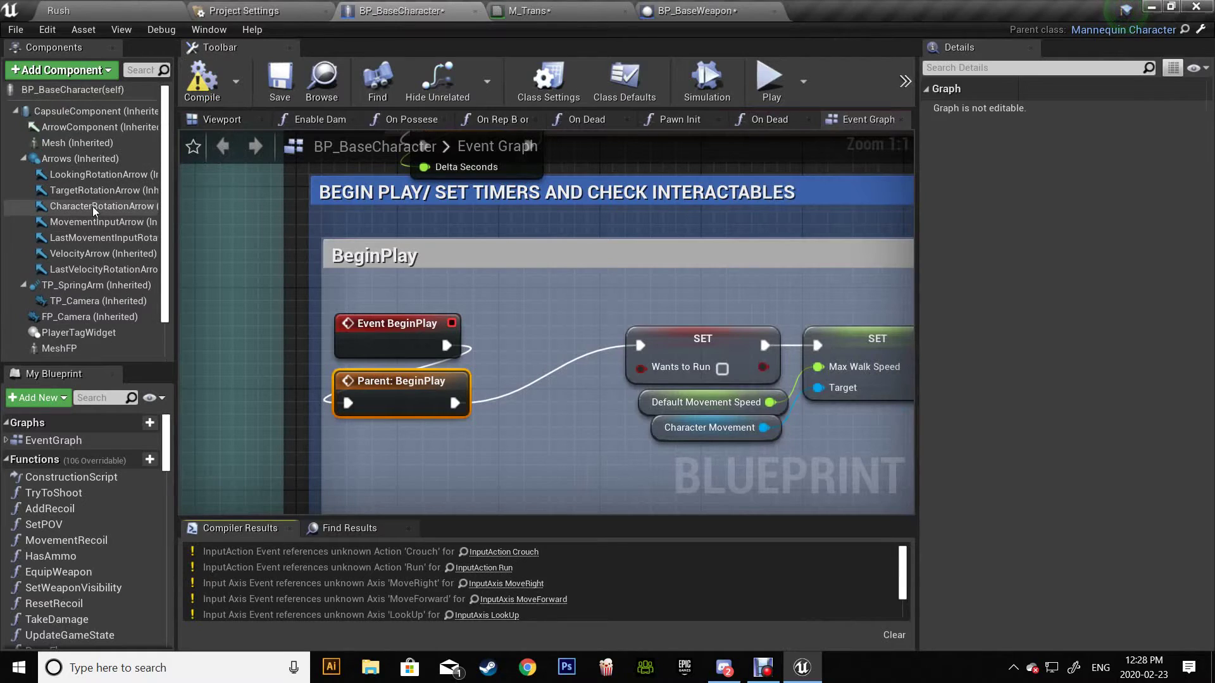
Step: Open the Mannequin skeletal mesh and switch to its skeleton
click(74, 143)
click(1111, 507)
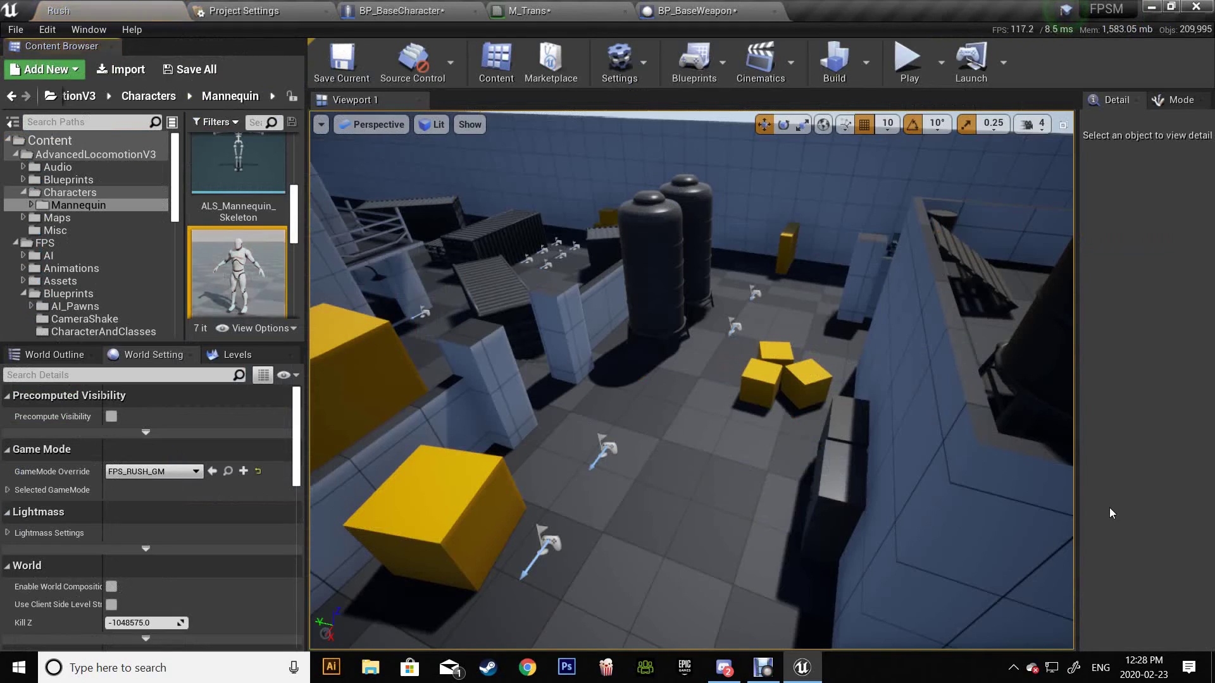
double_click(238, 273)
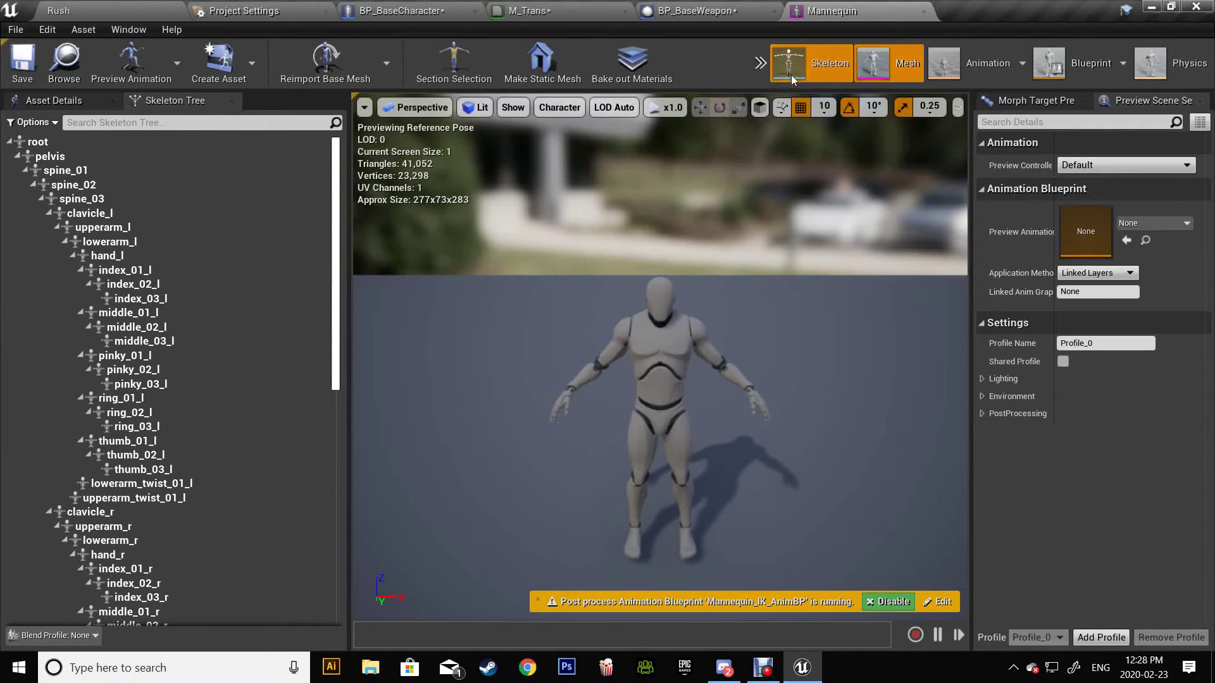
click(792, 77)
scroll(208, 437, down, 8)
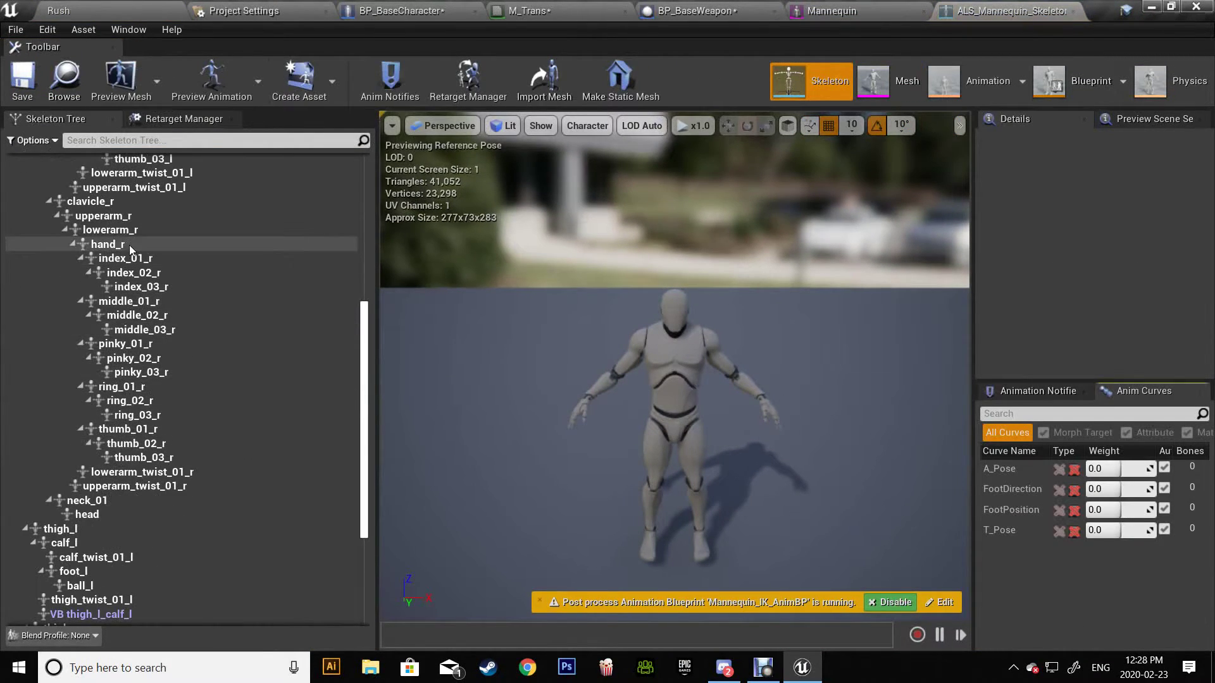
Step: Add a socket to the hand_r bone and name it WeaponGrip
right_click(126, 246)
click(178, 303)
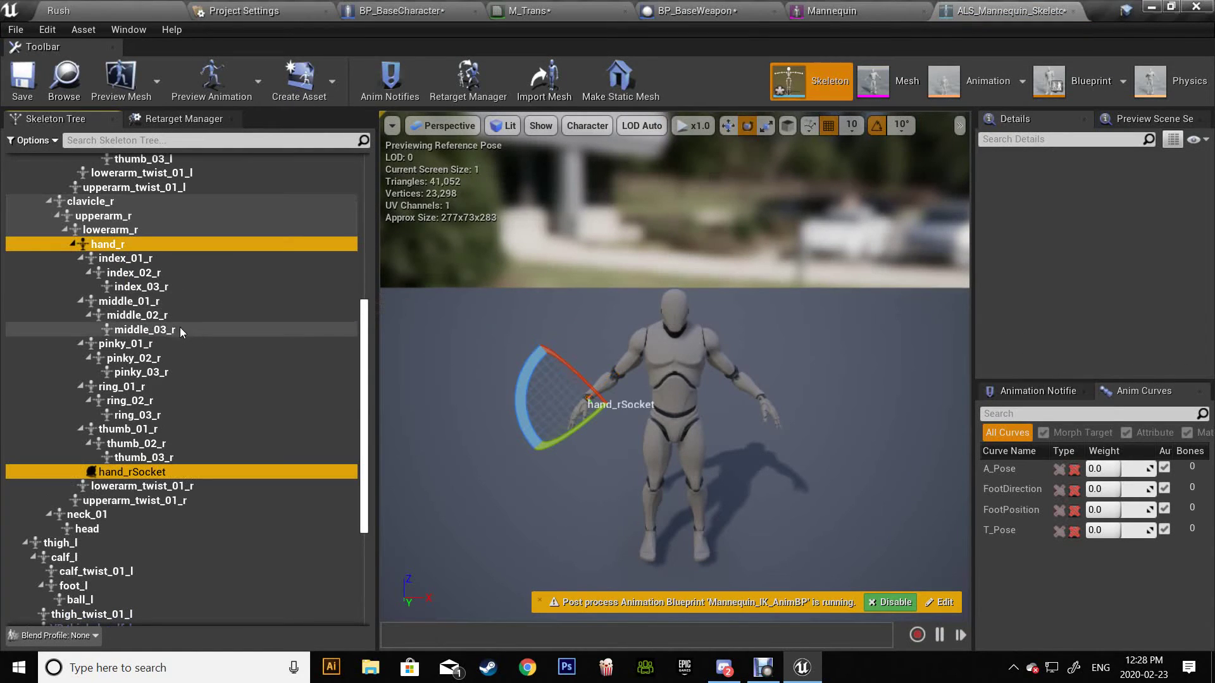
click(116, 474)
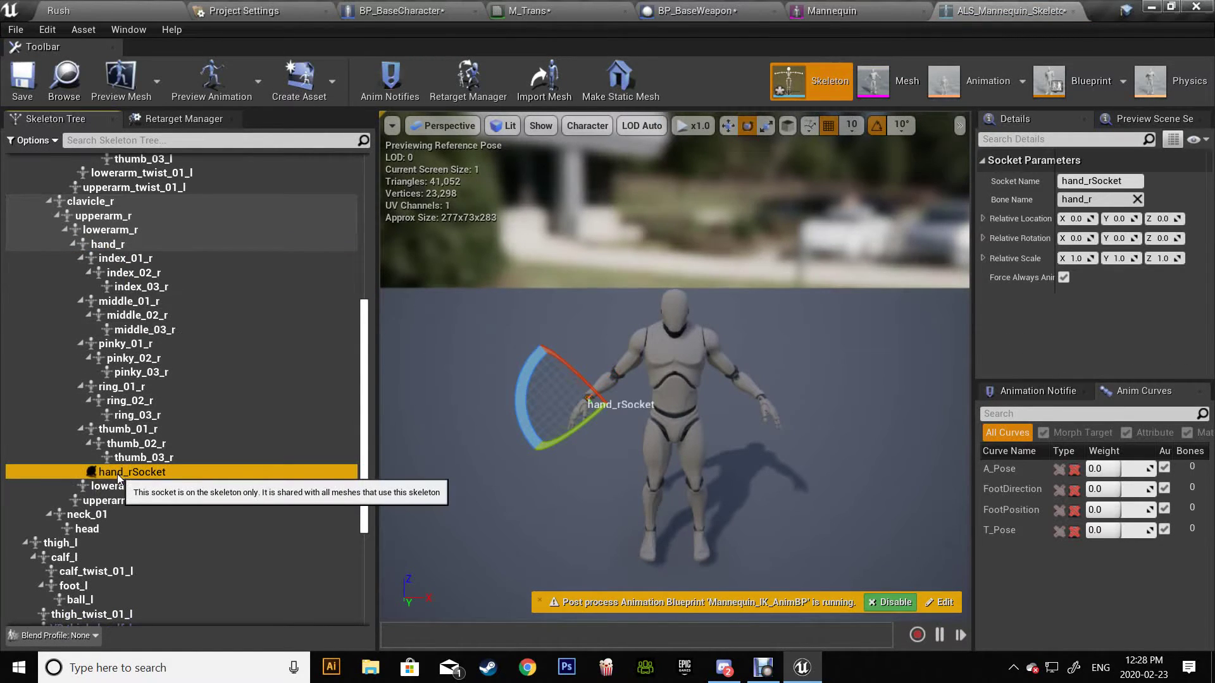
click(117, 473)
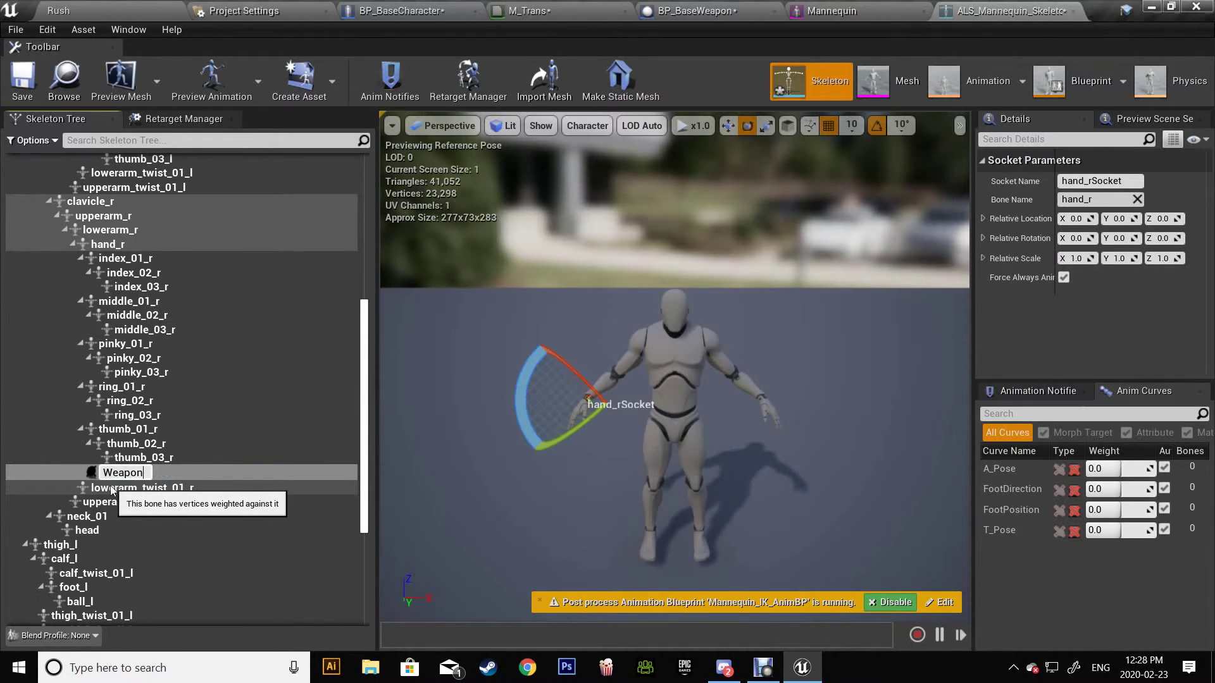
key(Return)
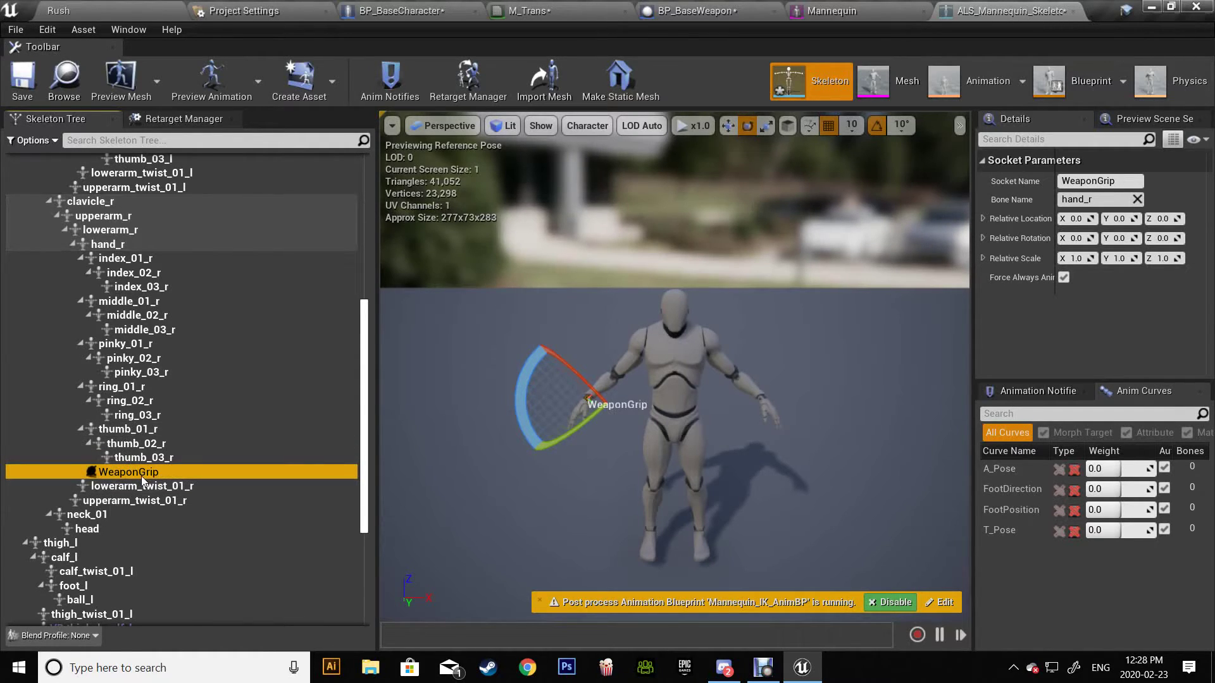
click(139, 473)
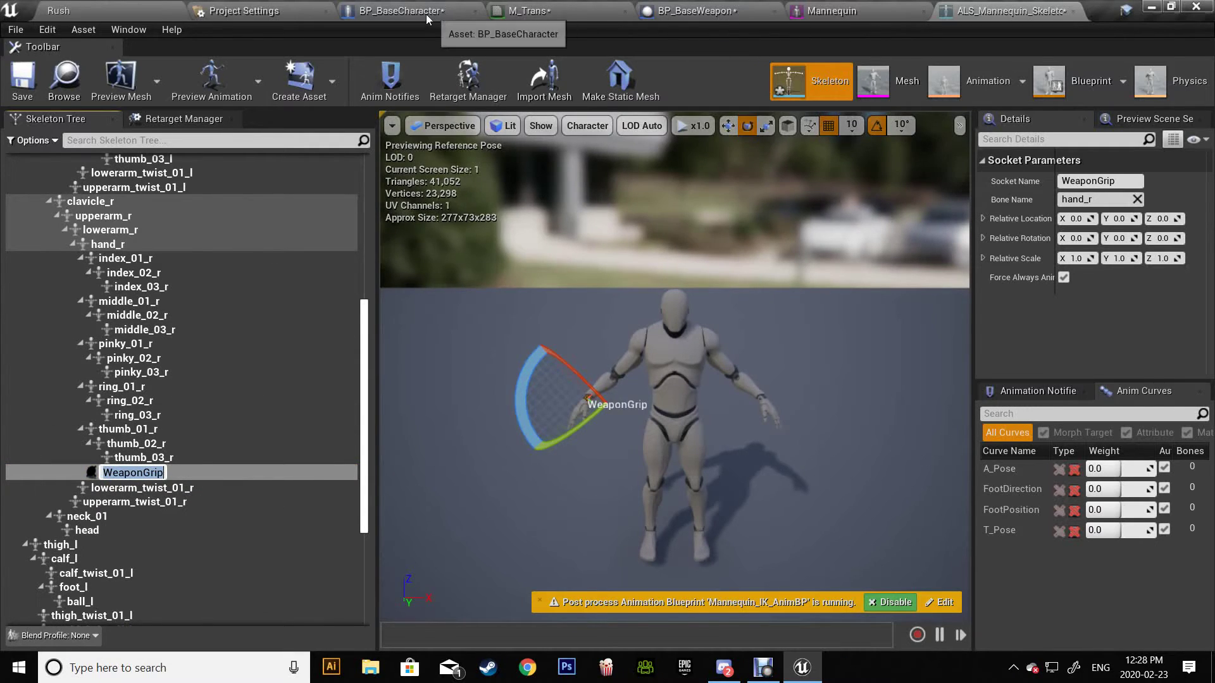
Step: In BP_BaseCharacter's EquipWeapon graph, frame both AttachToComponent nodes, then return to the Rush level
click(404, 19)
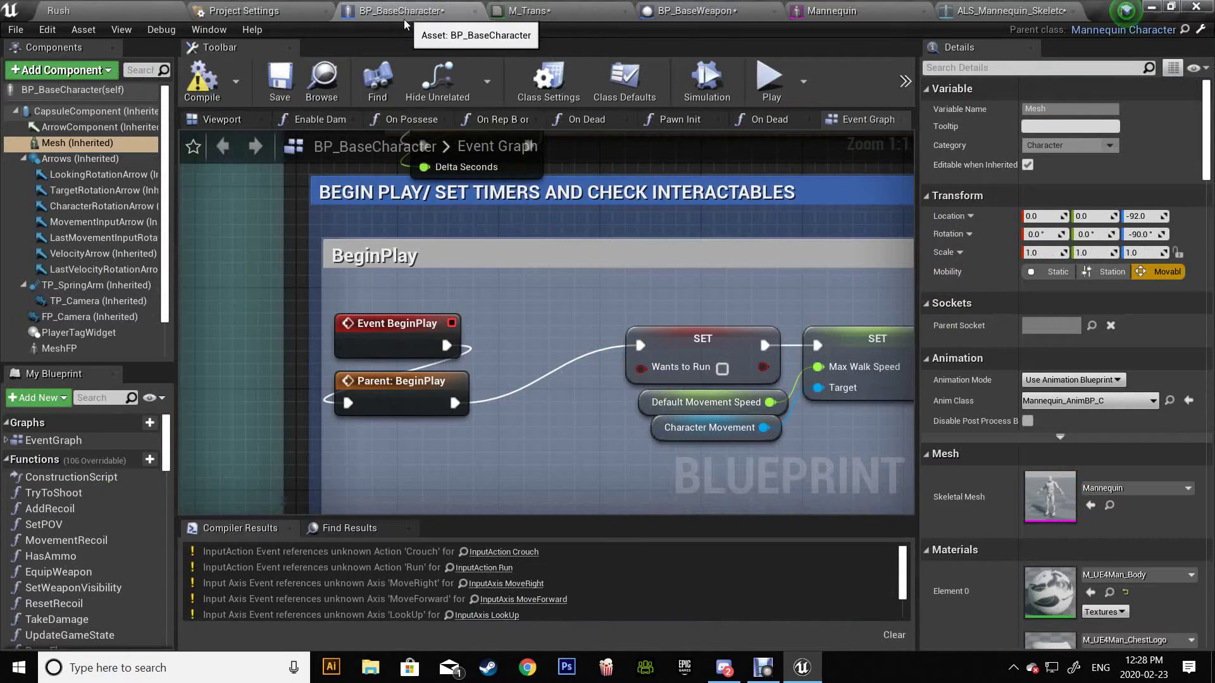
double_click(54, 572)
scroll(430, 365, up, 6)
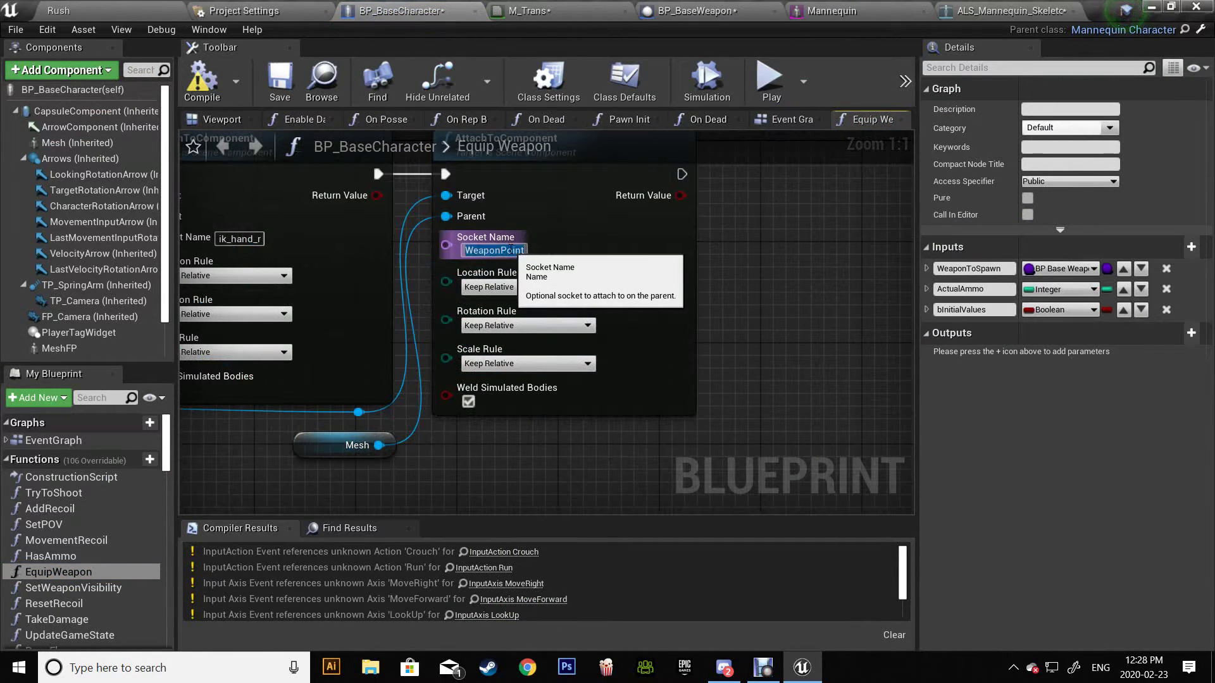
right_drag(502, 436, 502, 347)
scroll(569, 361, down, 4)
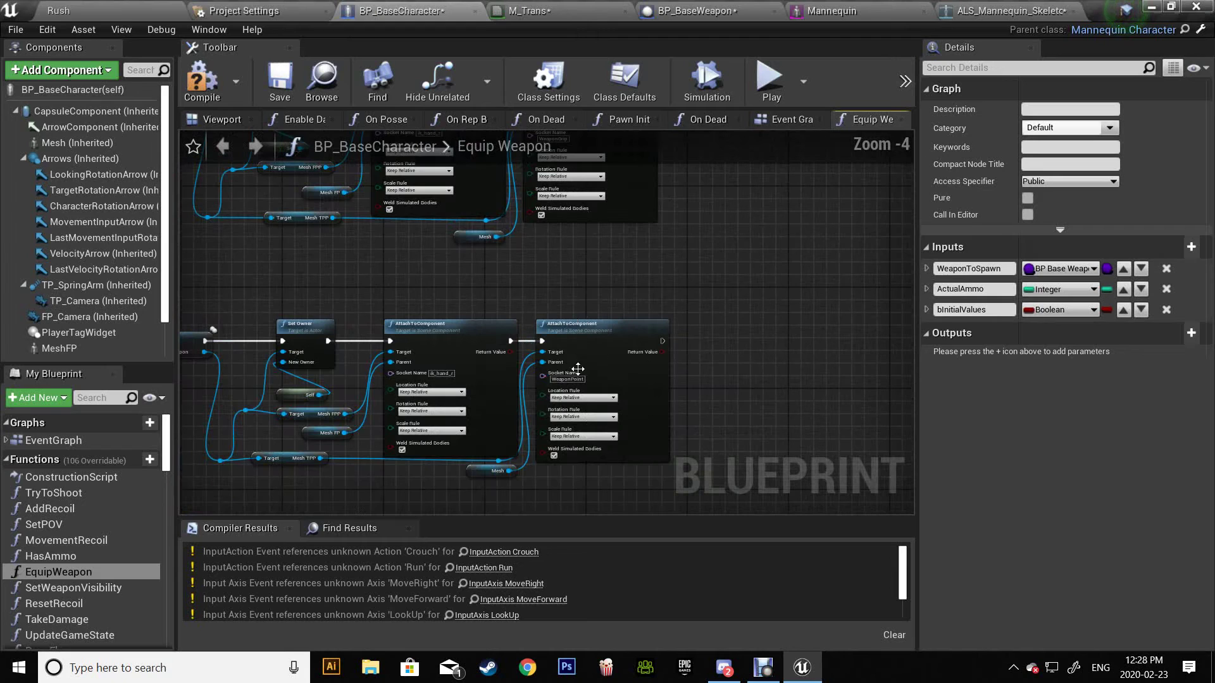
scroll(576, 374, up, 4)
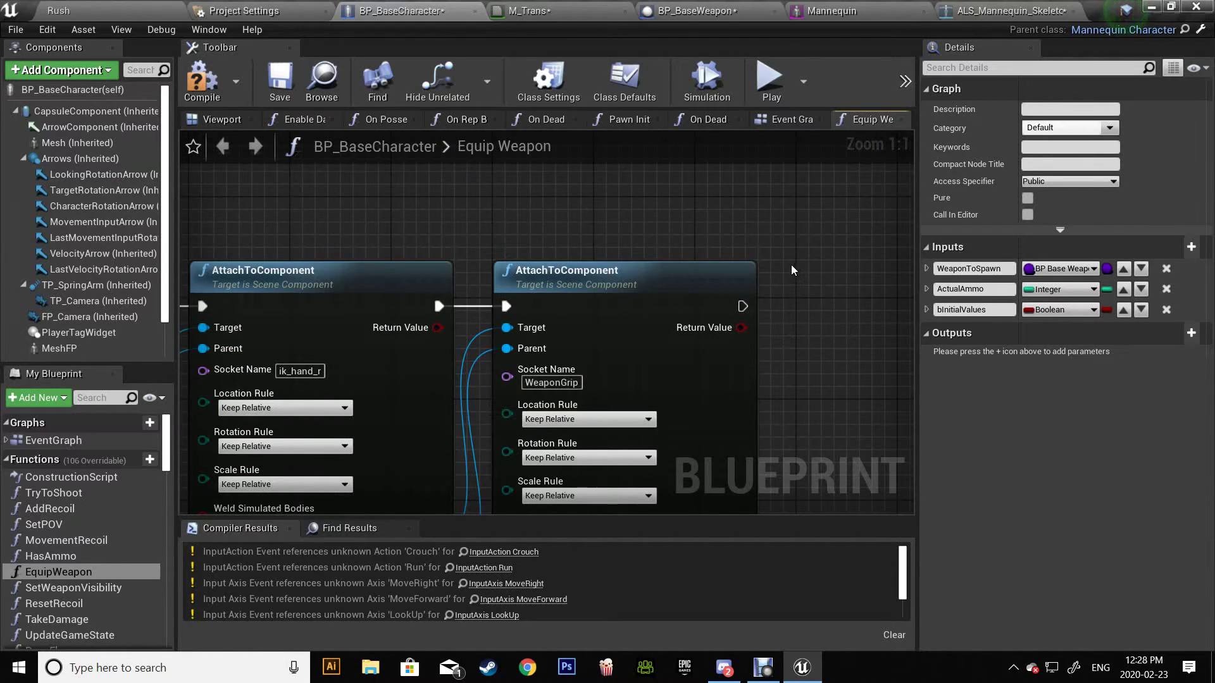
right_drag(791, 264, 765, 364)
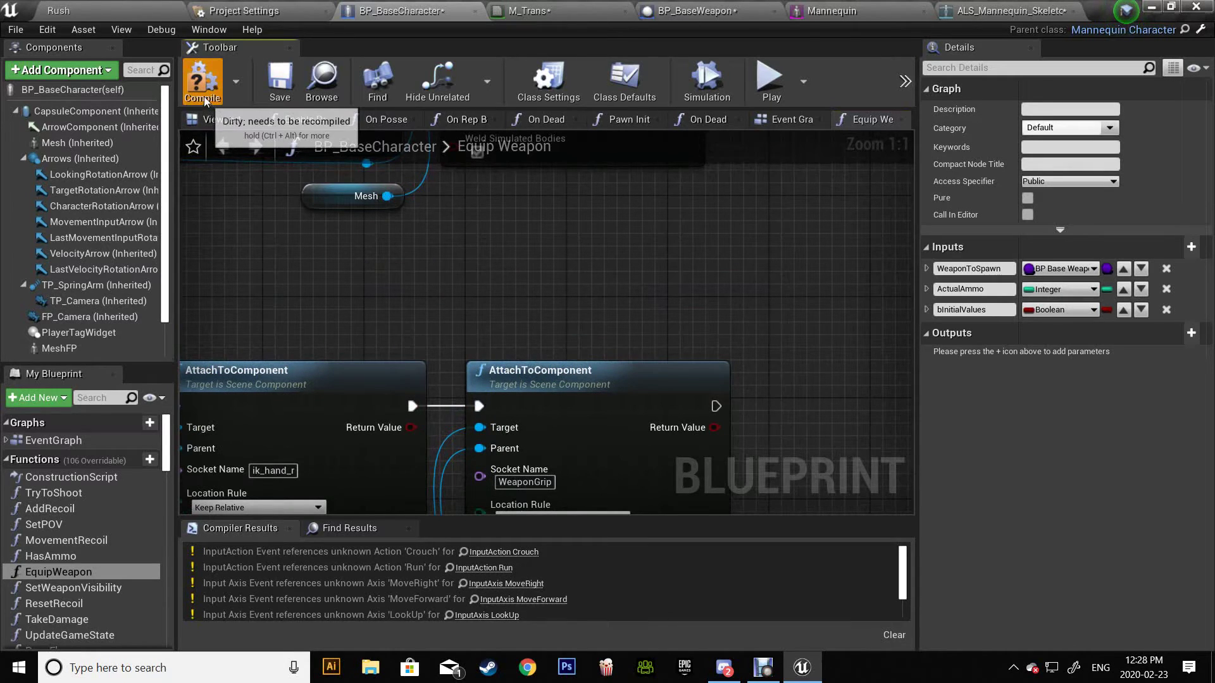
click(95, 14)
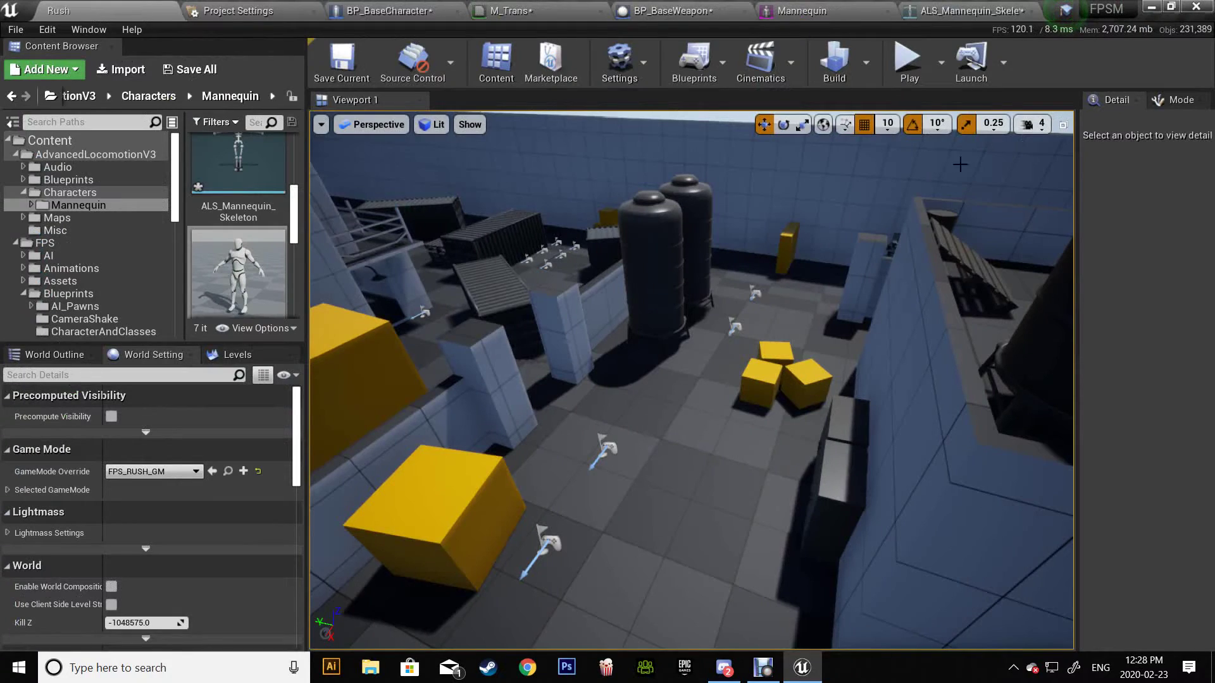
Step: Start playing the Rush level and run the mannequin forward, aiming and firing the weapon
click(909, 62)
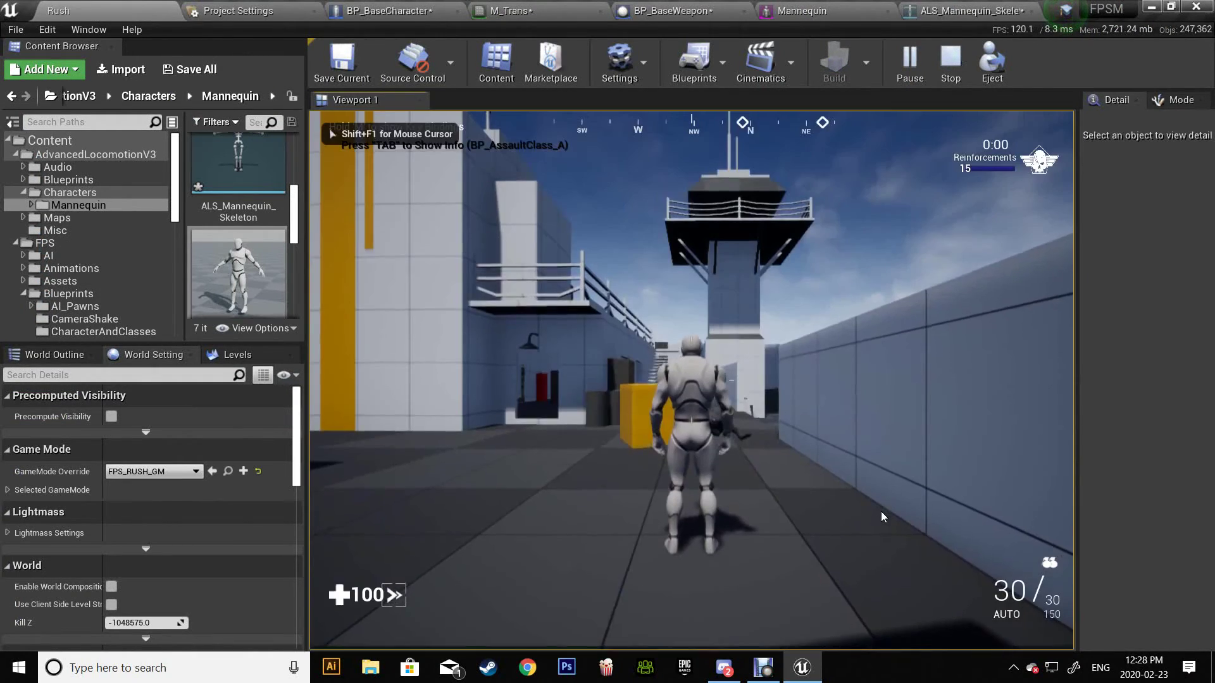
key(w)
key(w)
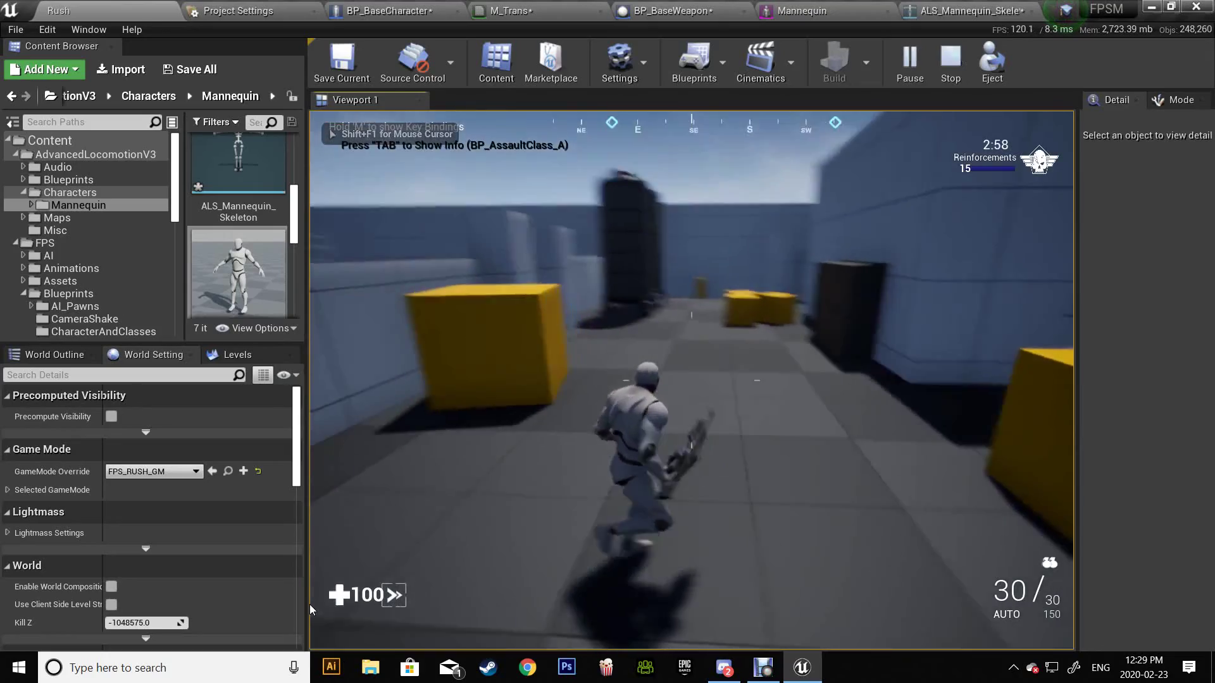
key(w)
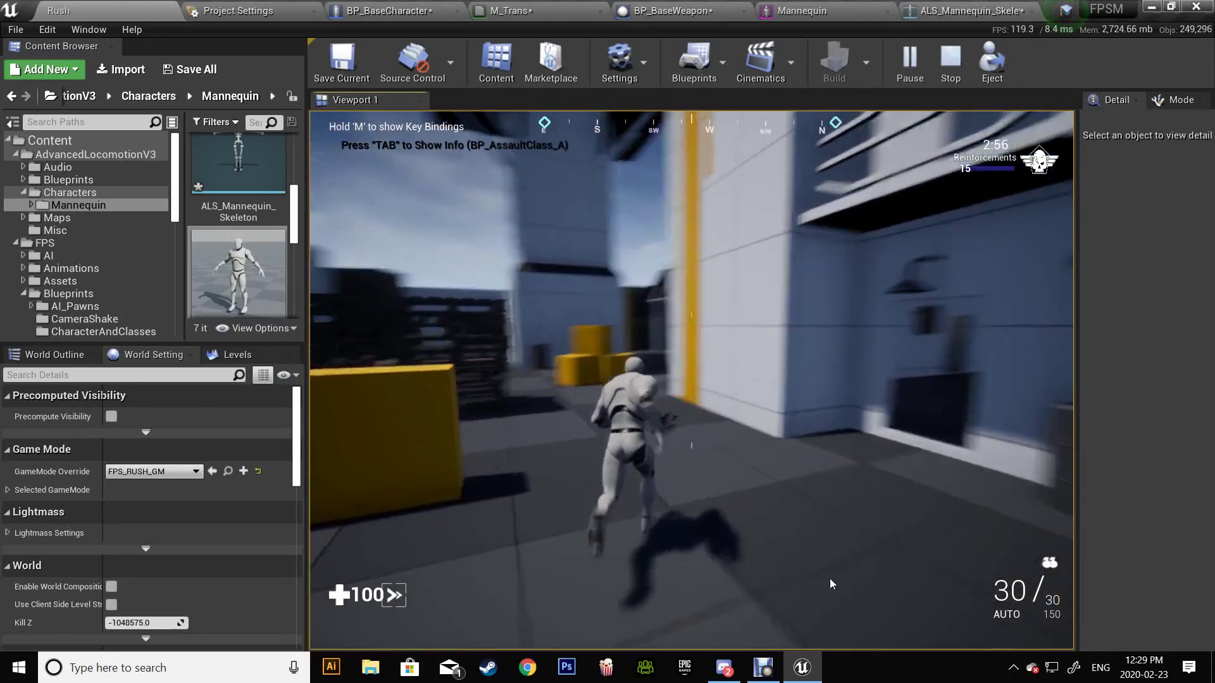
key(w)
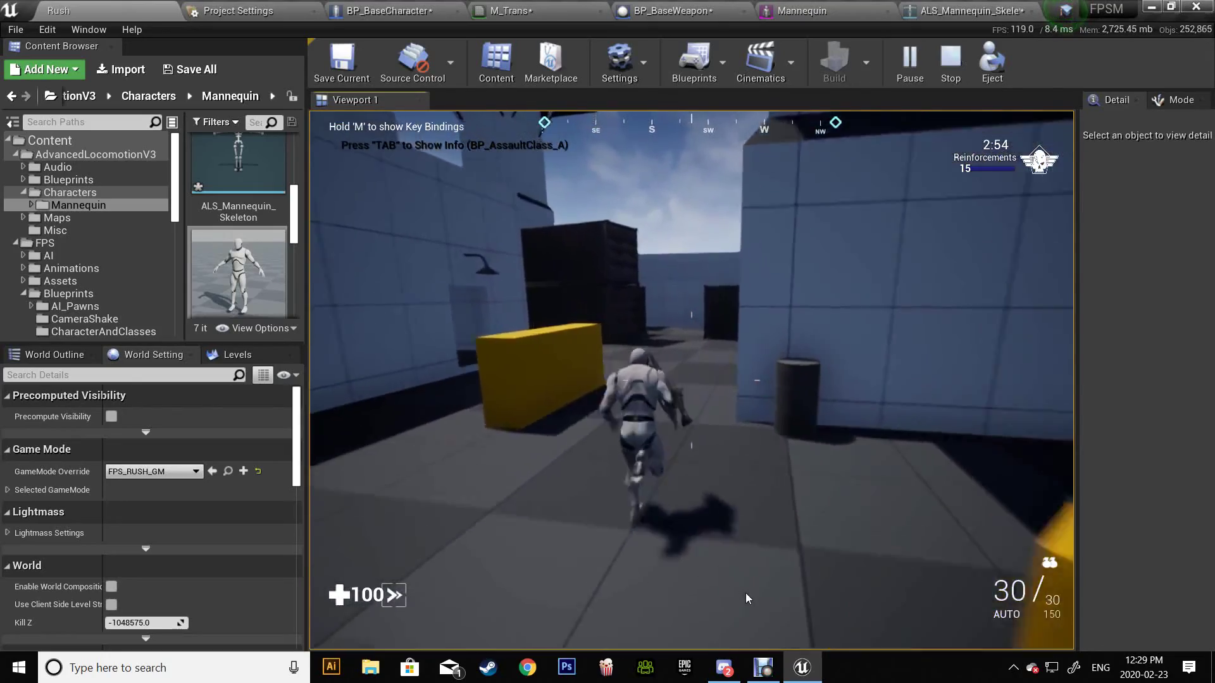
key(w)
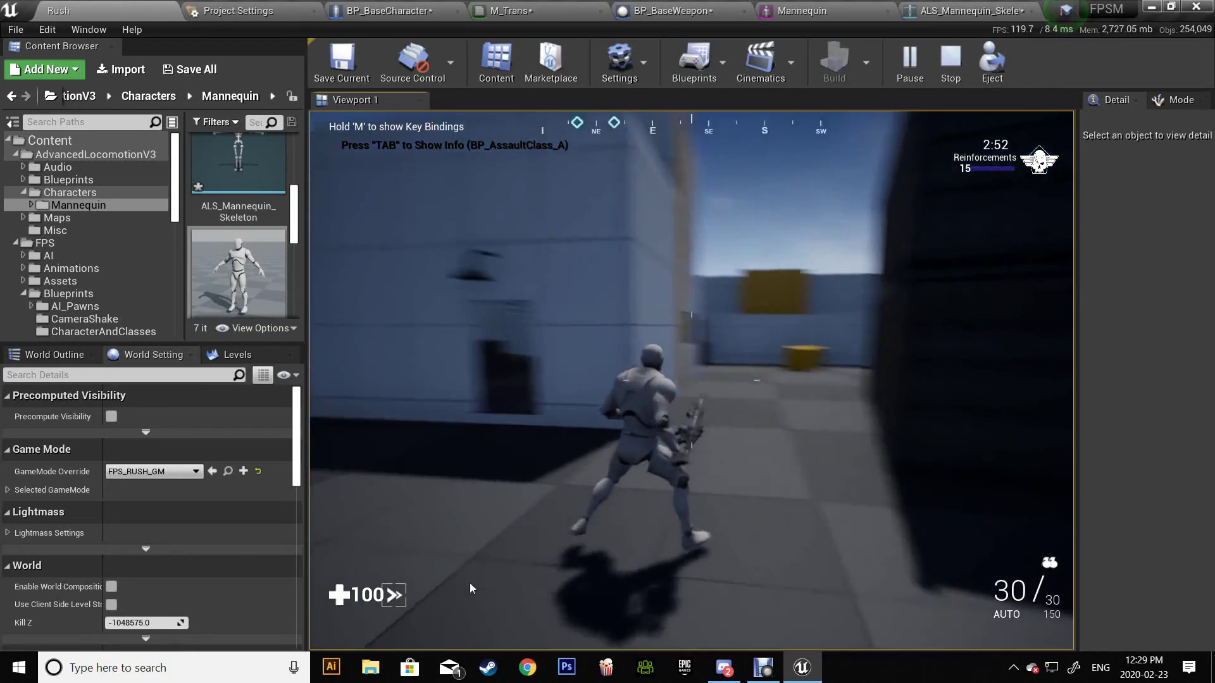
key(w)
drag(411, 567, 460, 568)
key(w)
click(464, 575)
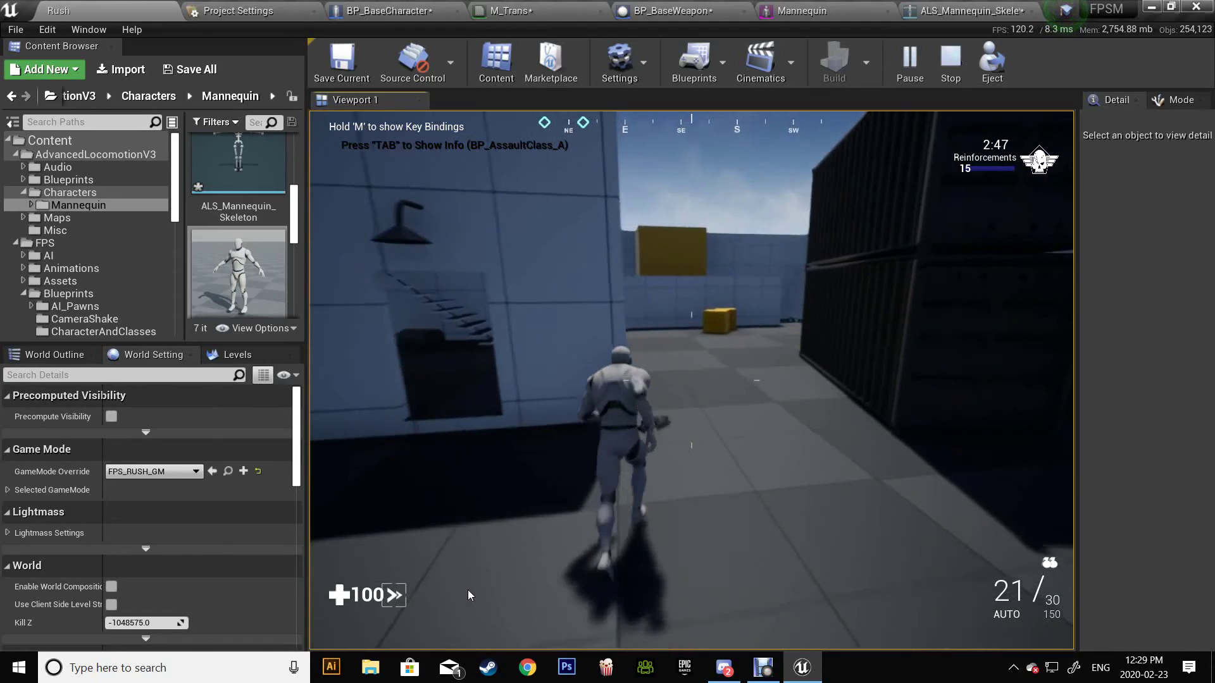
key(w)
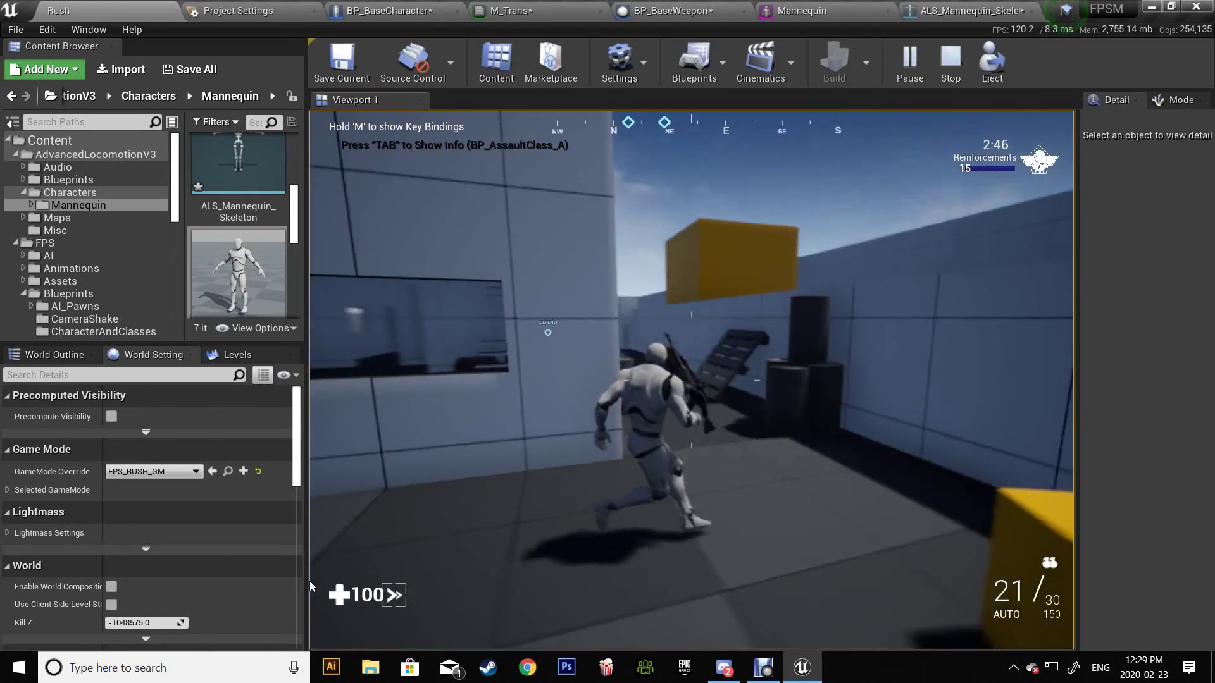
Step: Keep running, jump, fire and reload the weapon, then end the playtest
key(w)
click(310, 563)
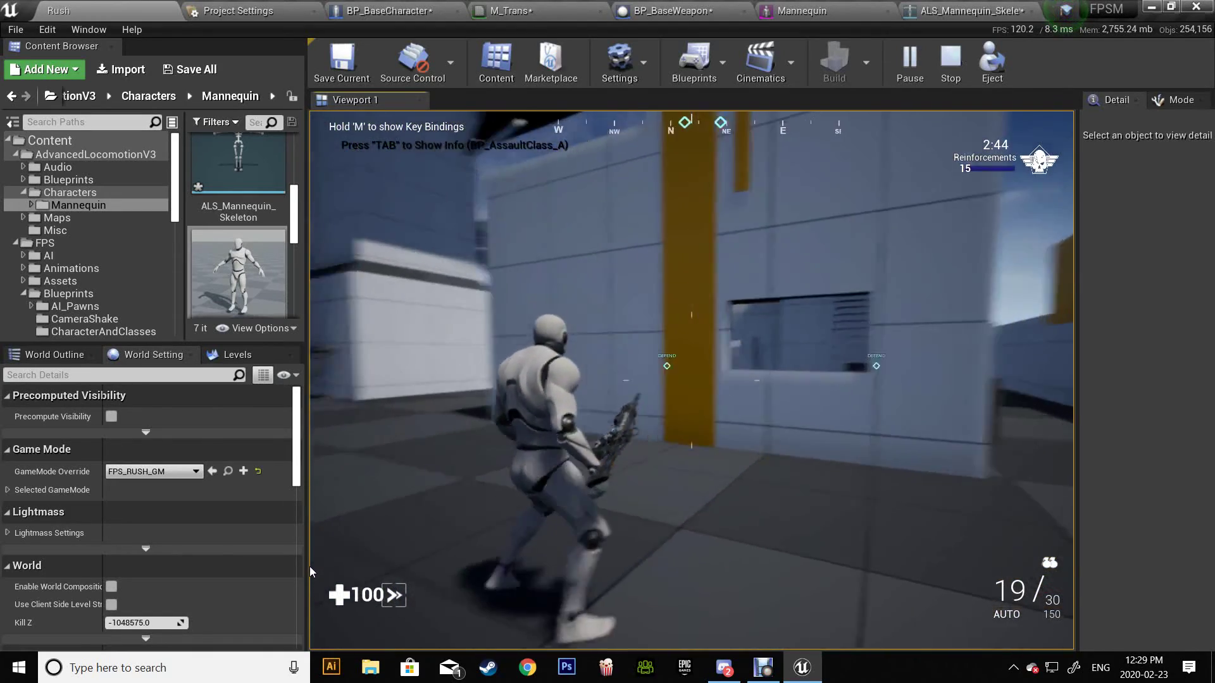
key(w)
key(space)
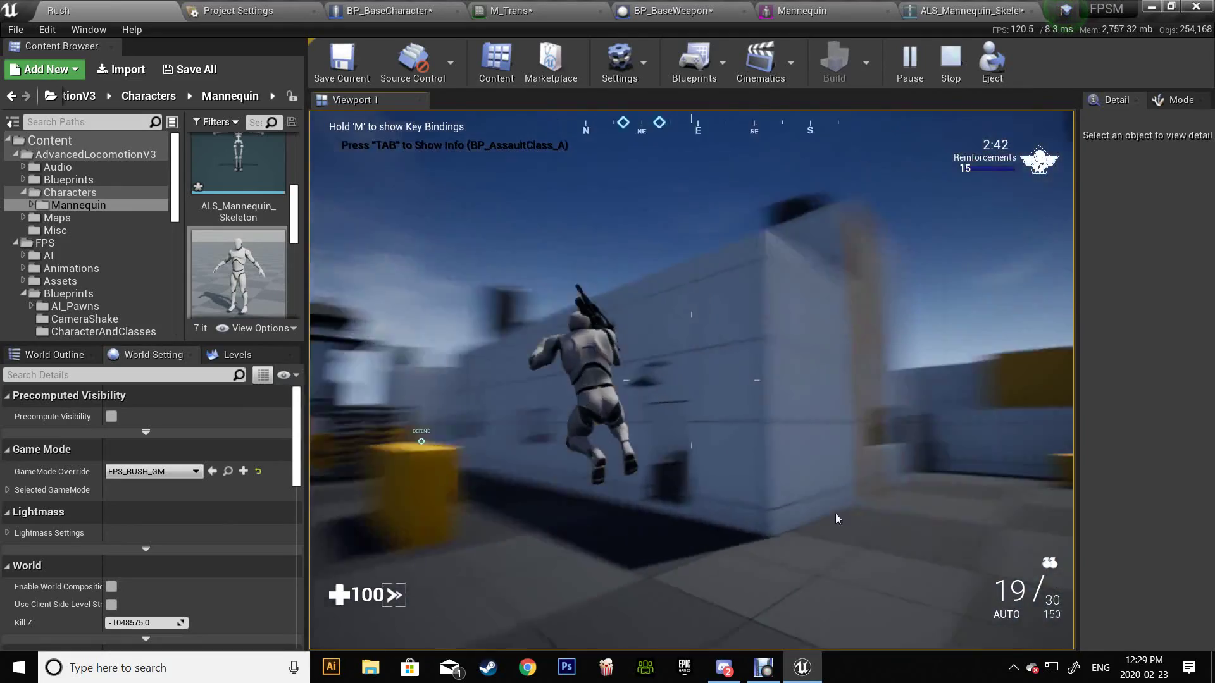
key(w)
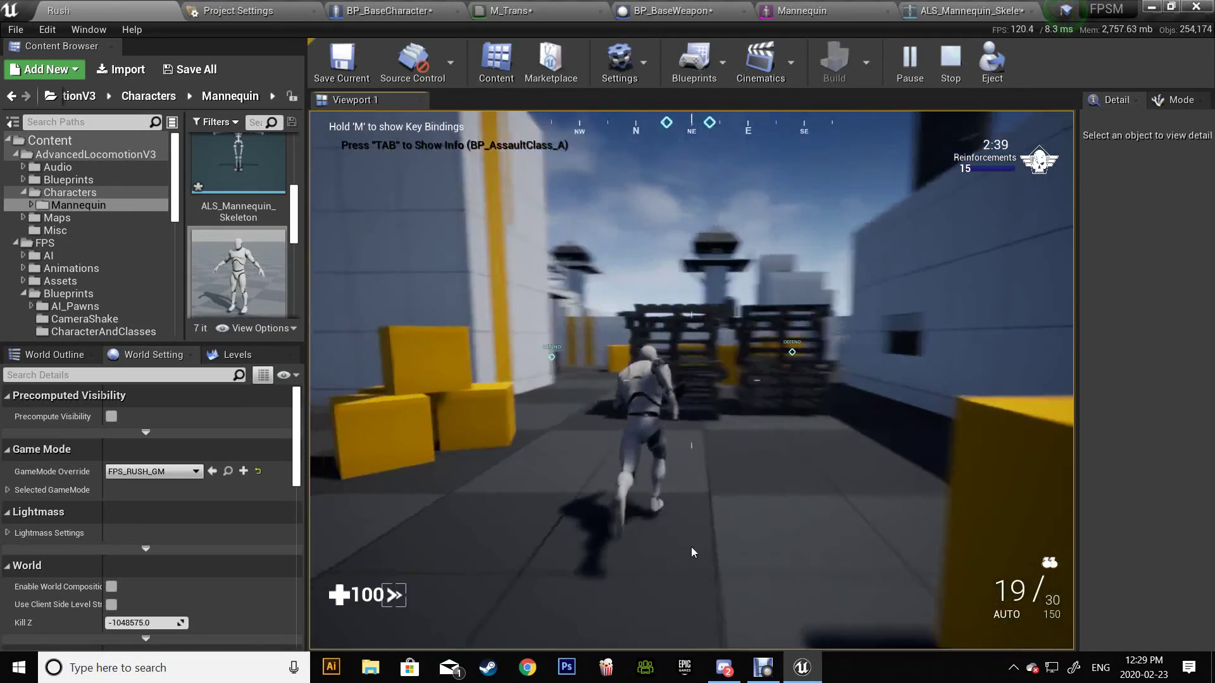
key(w)
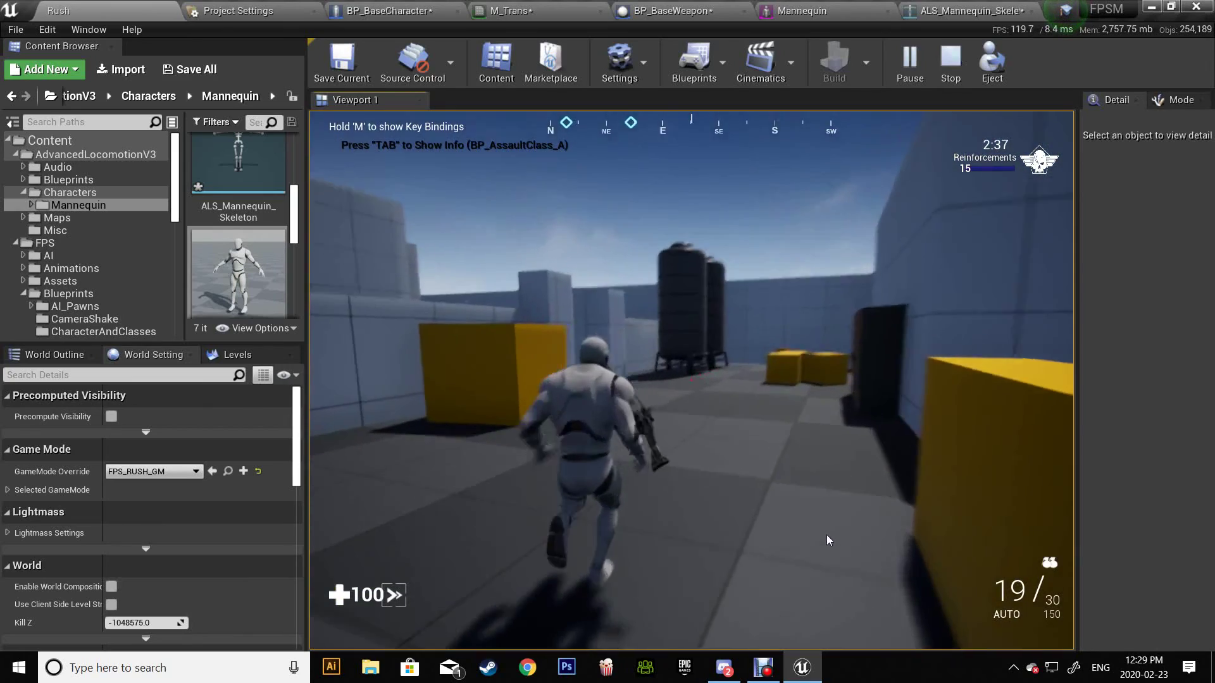
mouse_move(826, 536)
mouse_down()
mouse_move(838, 537)
mouse_move(824, 548)
mouse_up()
key(w)
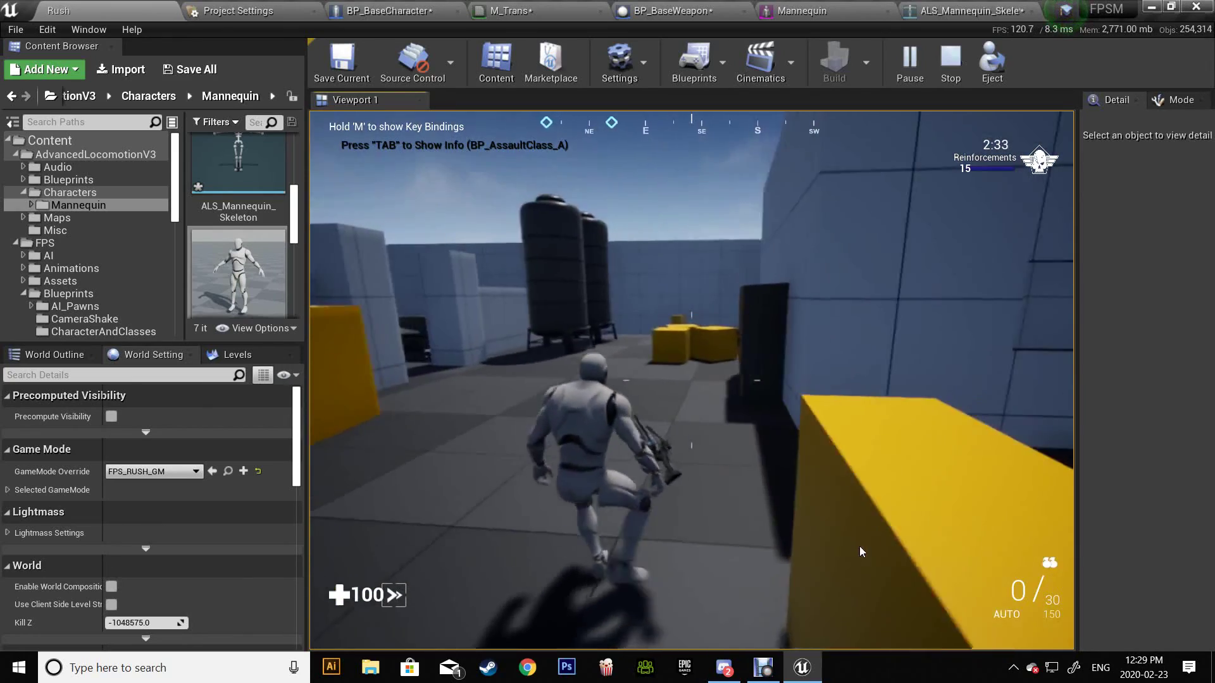
key(r)
key(w)
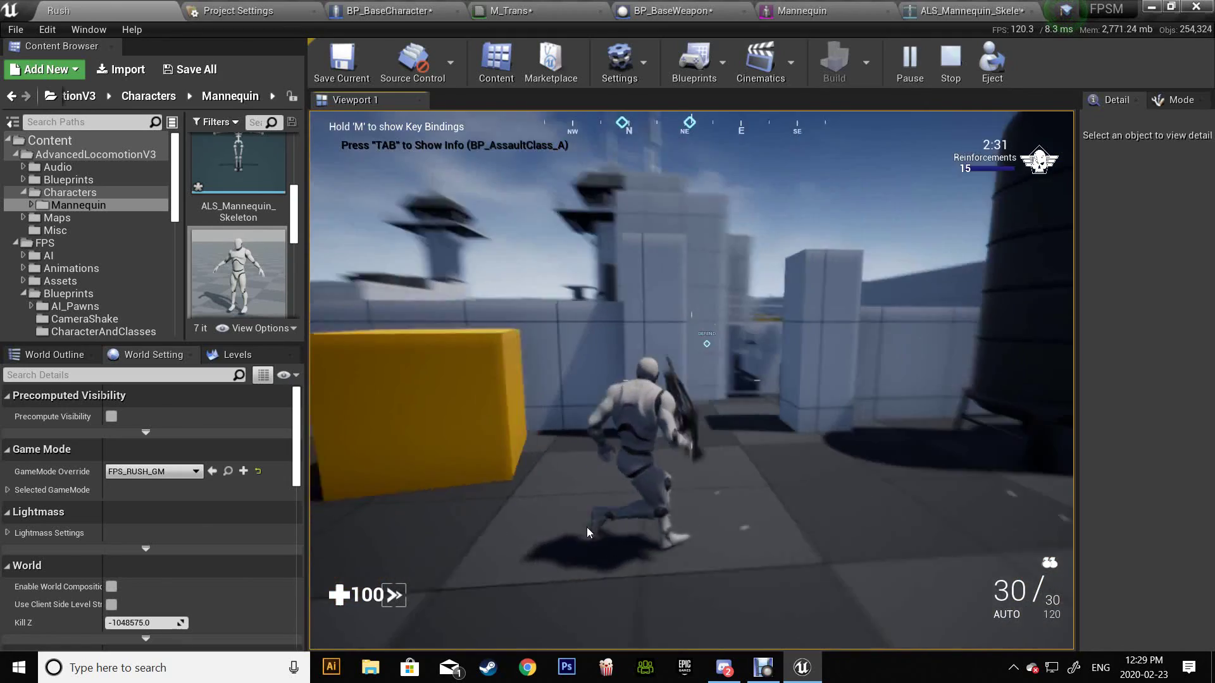
drag(606, 525, 310, 522)
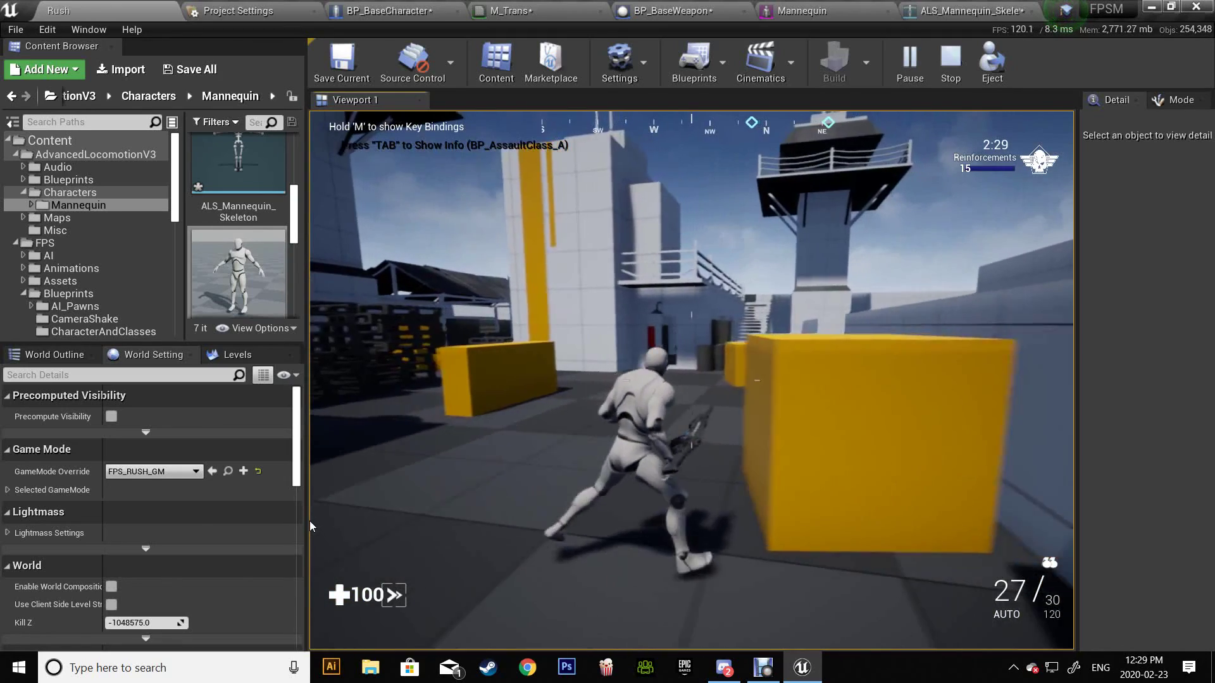
key(Escape)
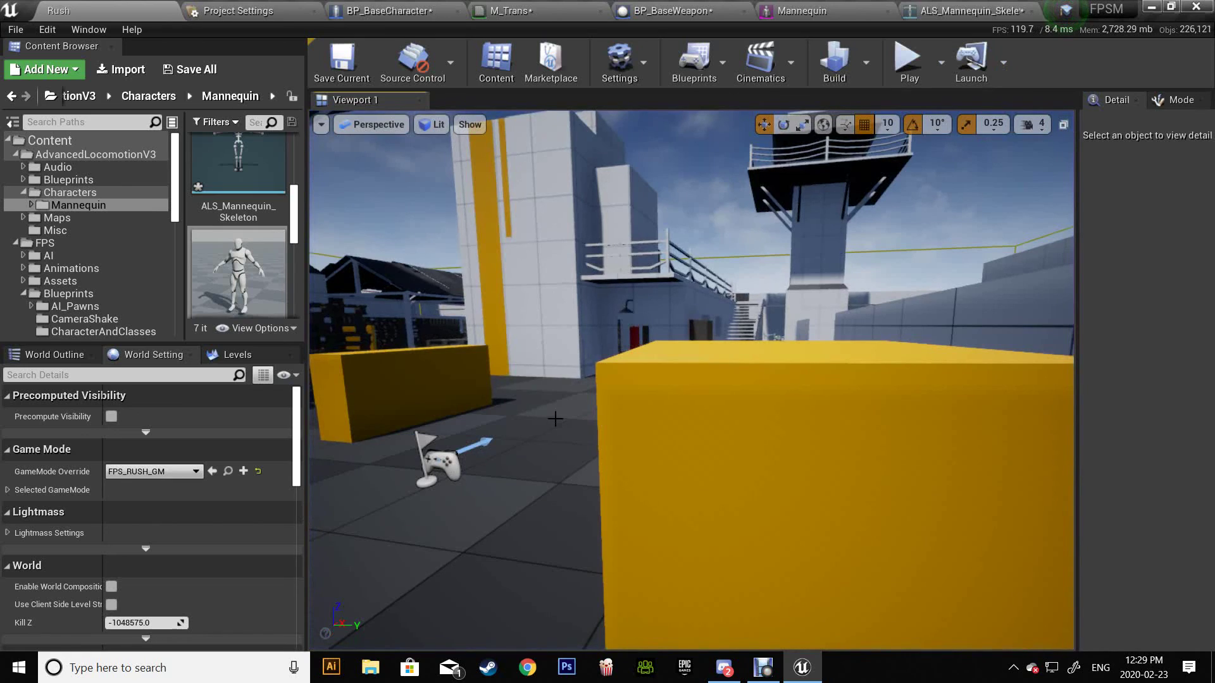